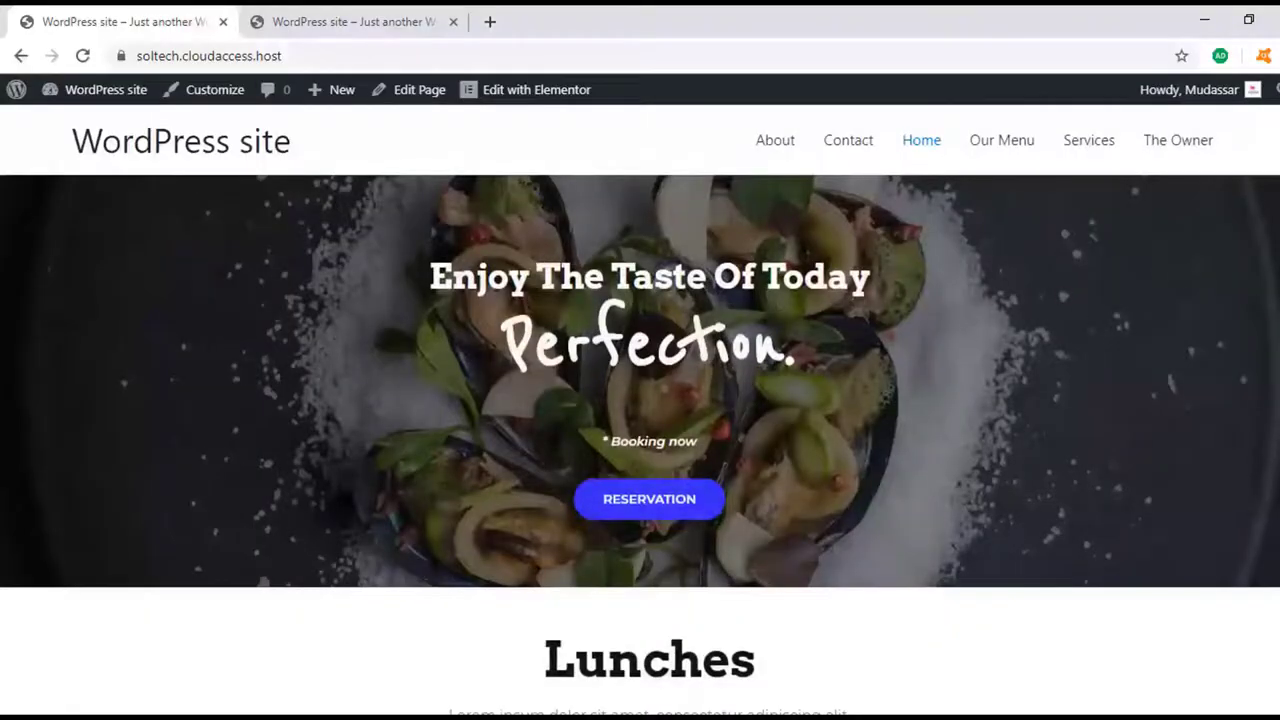
Scroll down through the finished restaurant home page to preview it.
scroll(640, 400, down, 2)
scroll(640, 400, down, 6)
scroll(640, 400, down, 5)
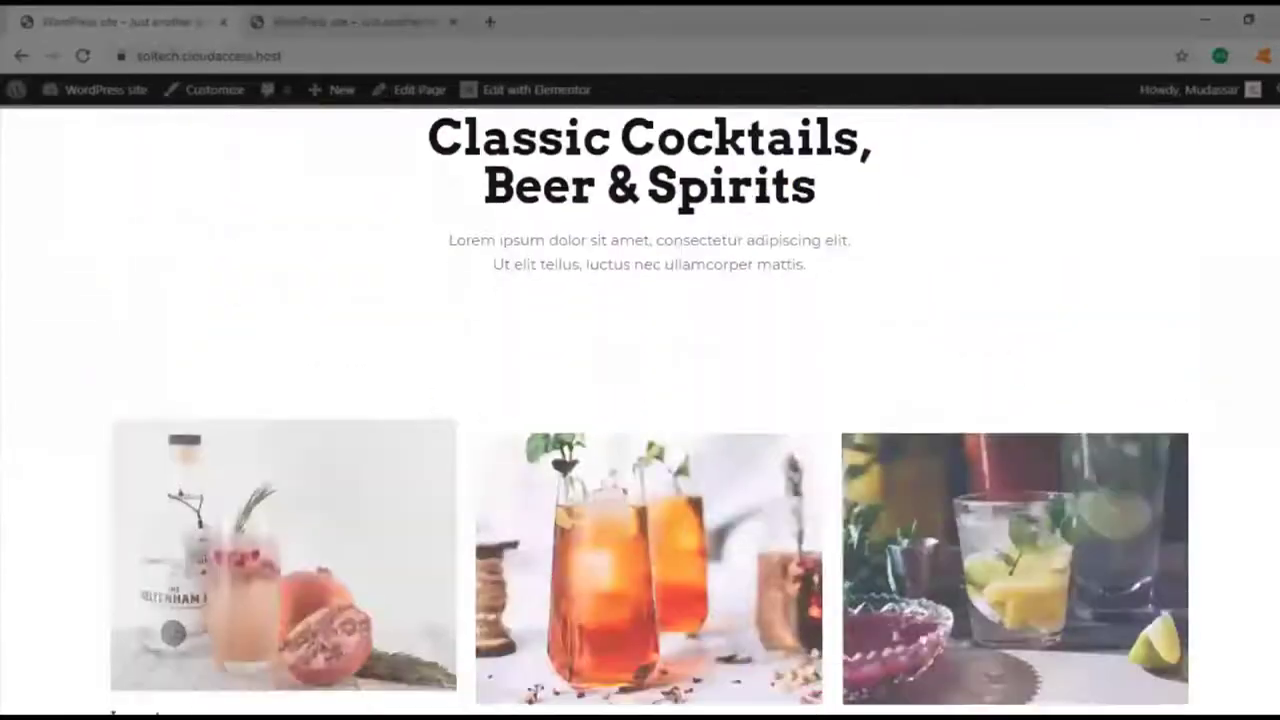
scroll(640, 400, down, 5)
scroll(640, 400, down, 5)
scroll(640, 400, down, 5)
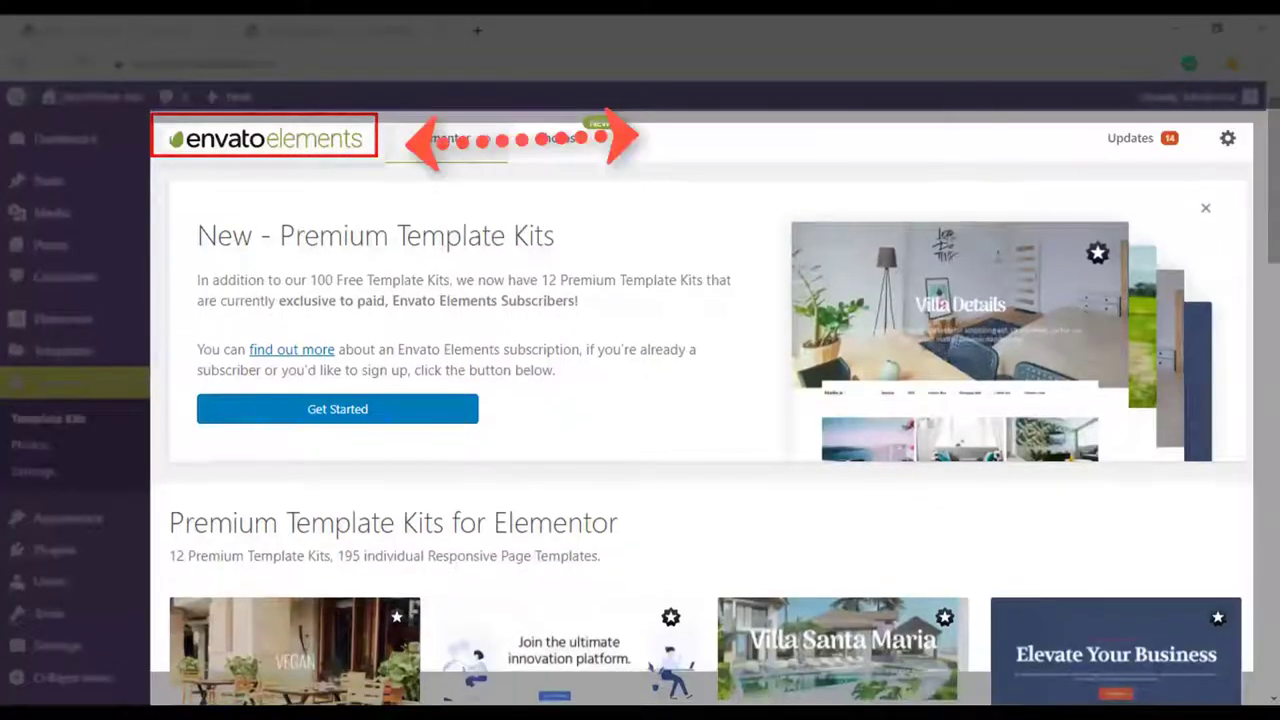
scroll(700, 430, down, 2)
scroll(700, 430, down, 3)
scroll(700, 430, down, 2)
scroll(1277, 665, down, 4)
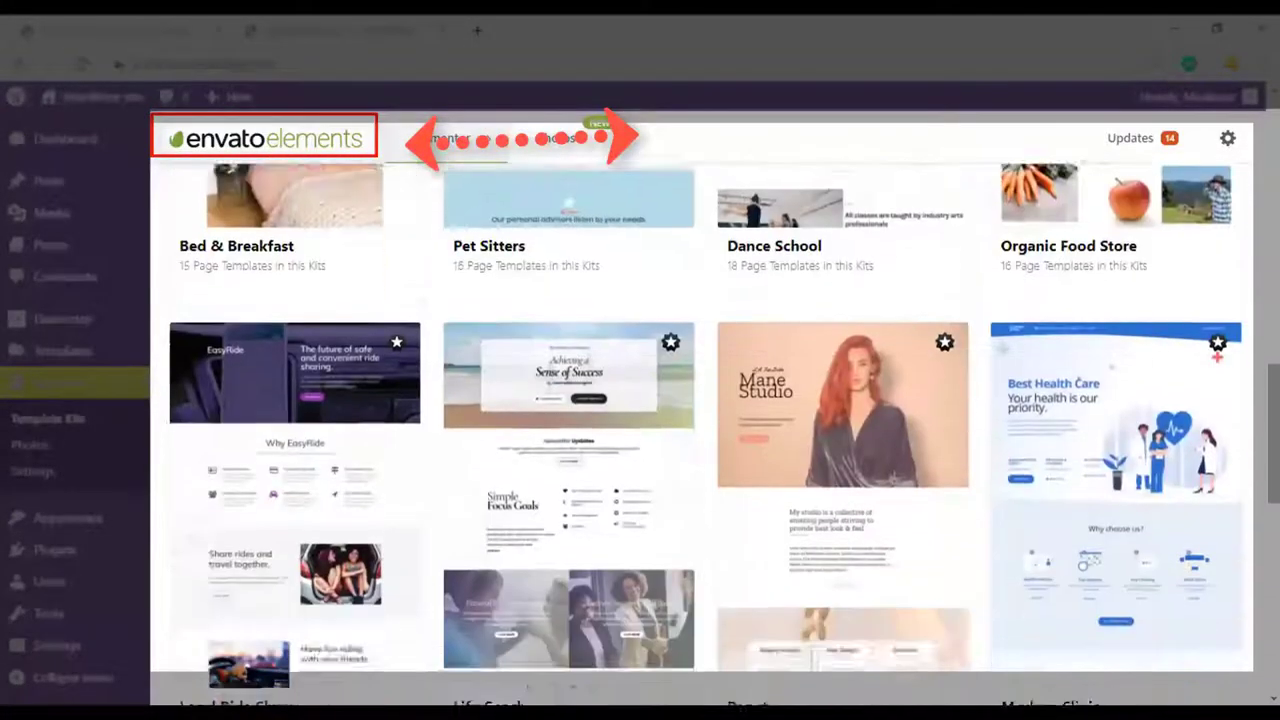
scroll(1277, 665, down, 4)
scroll(1277, 665, down, 3)
scroll(1277, 665, down, 2)
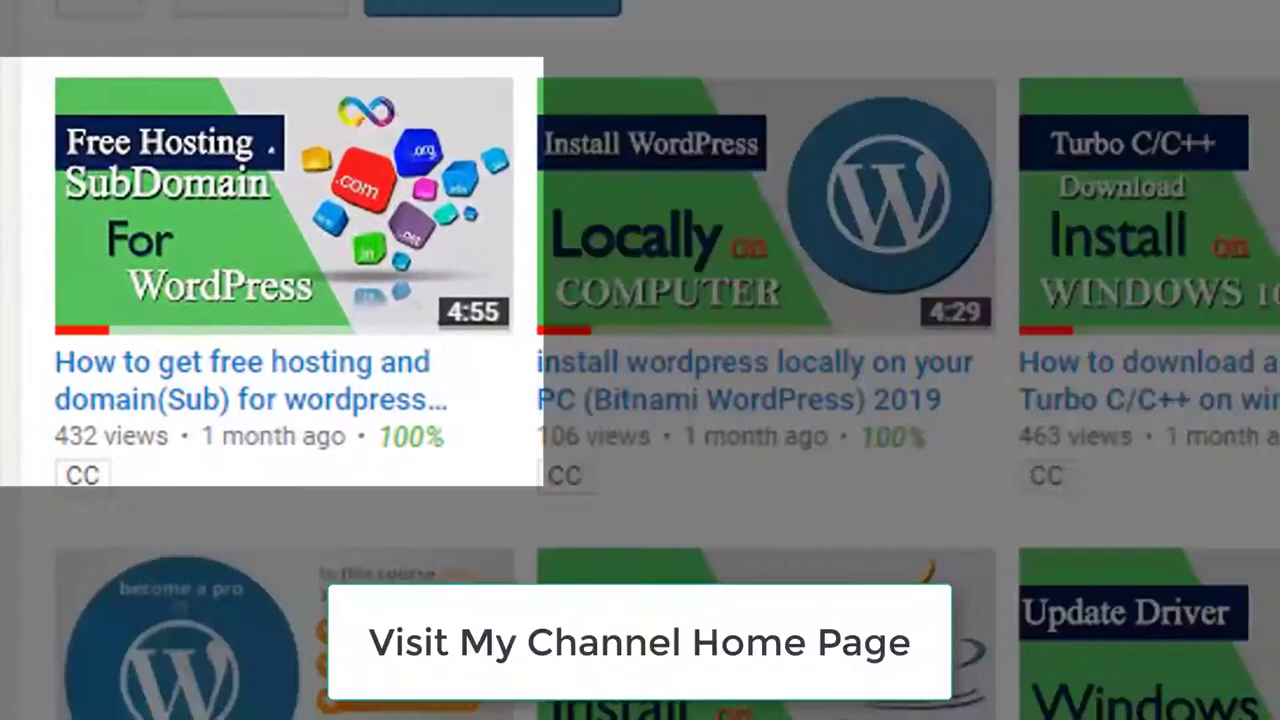
mouse_move(87, 292)
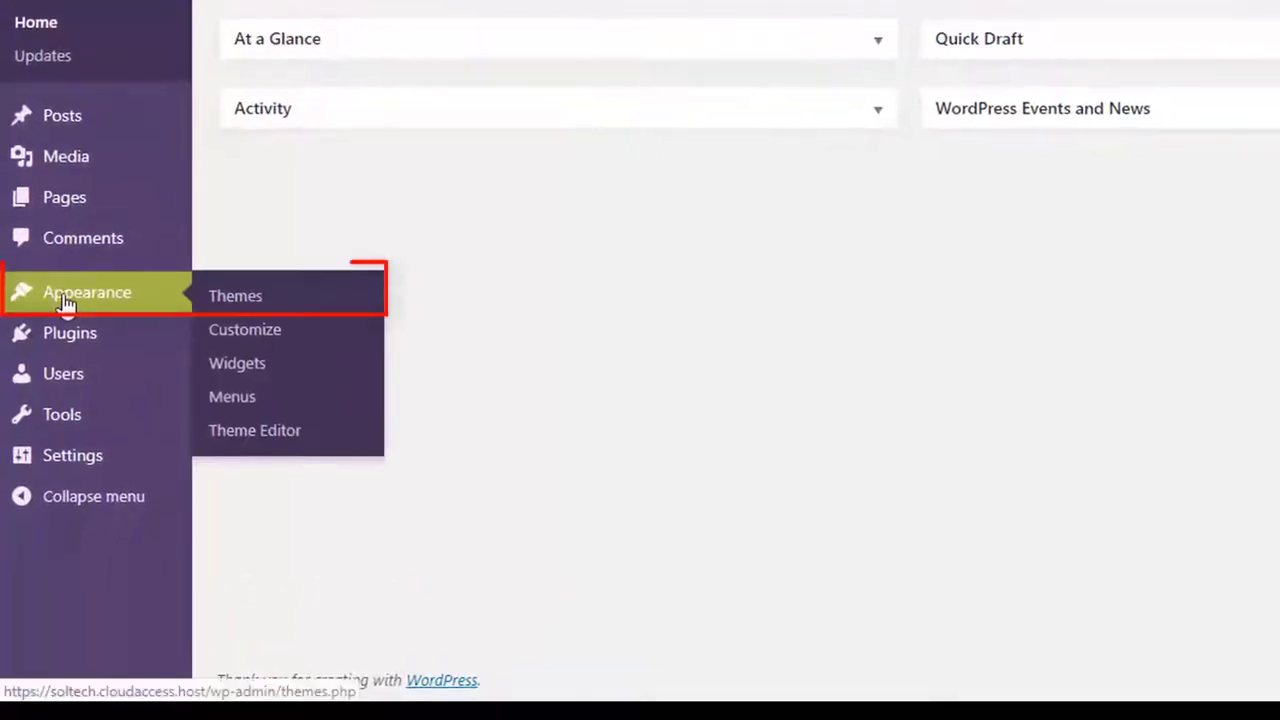
Search the theme directory for 'astra', then install and activate the Astra theme.
click(247, 305)
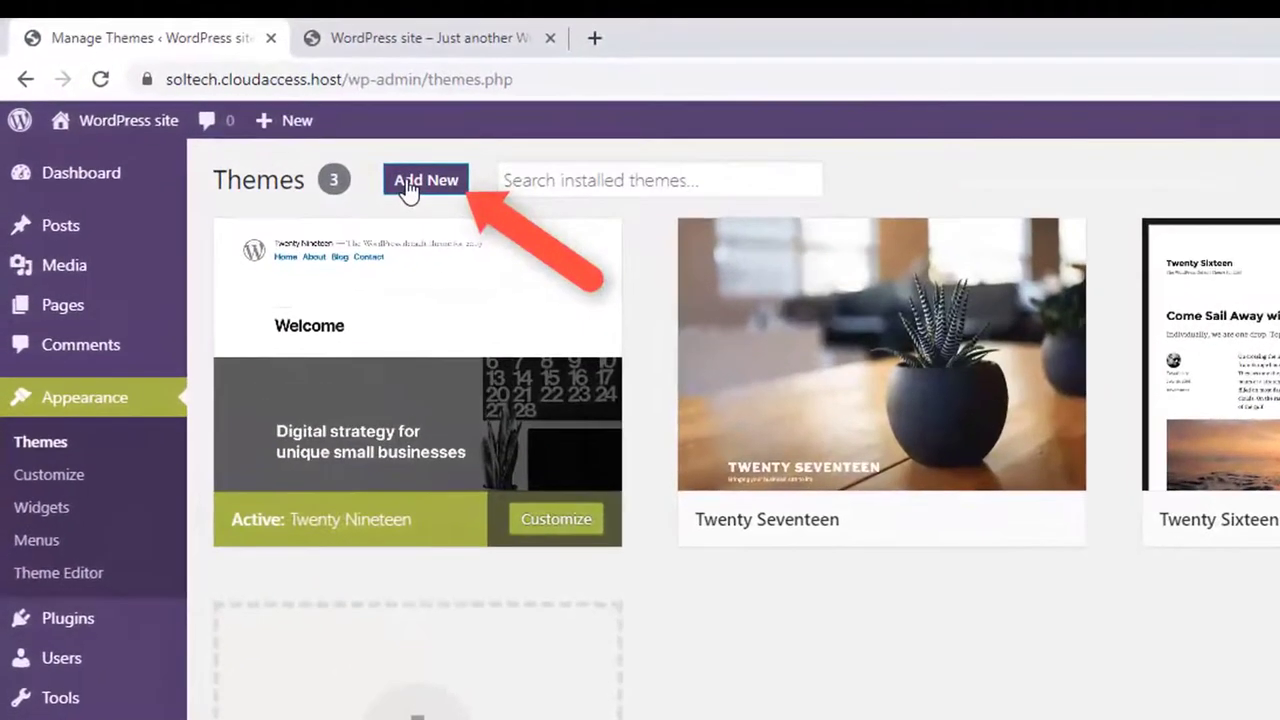
click(410, 182)
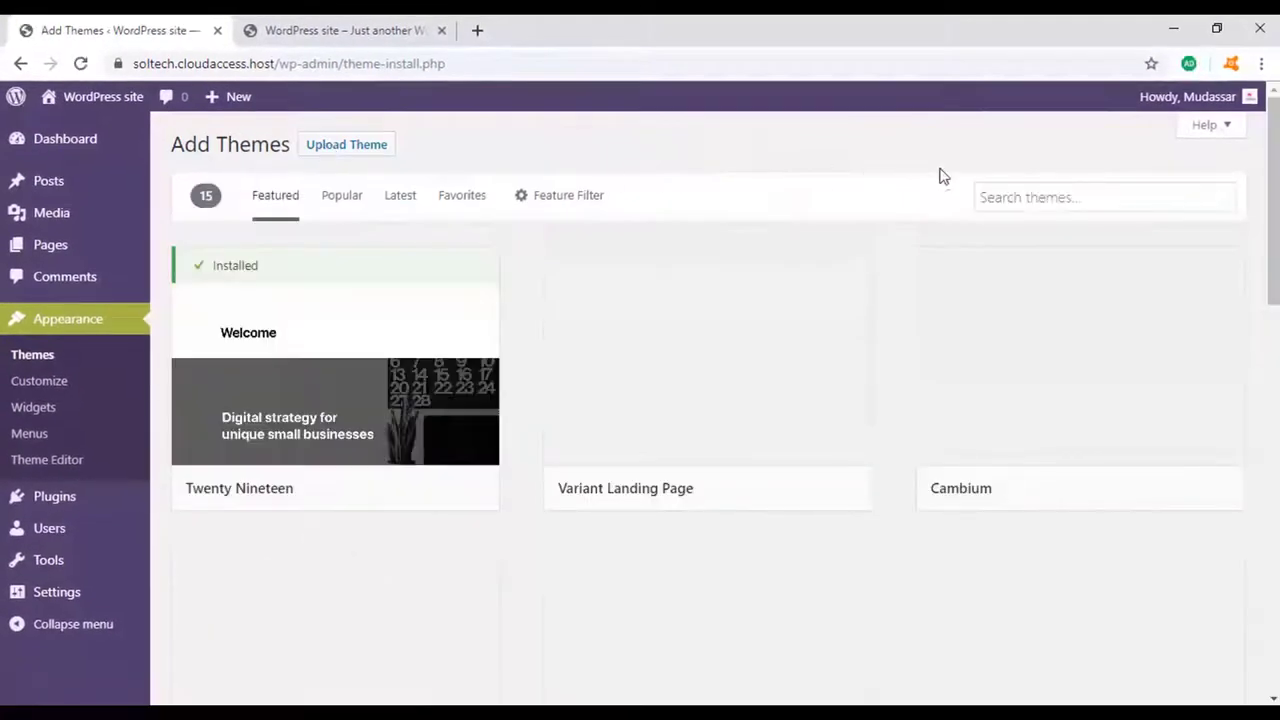
click(1000, 197)
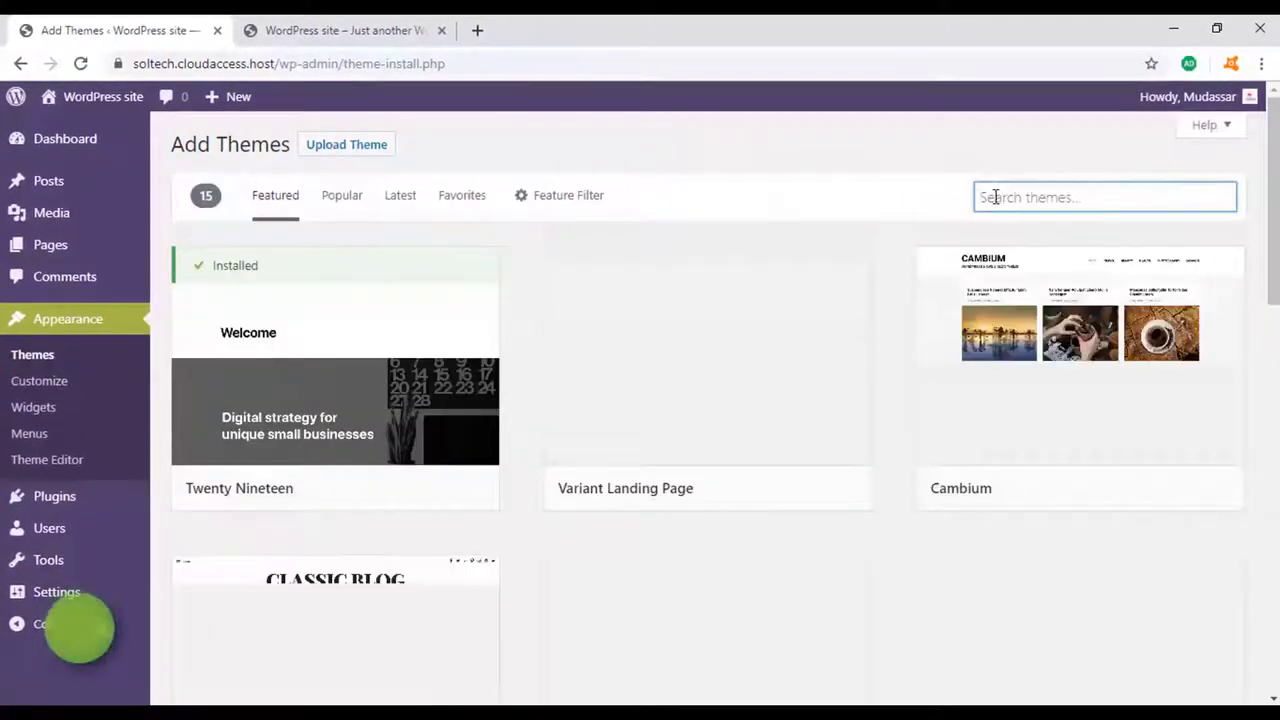
text(a)
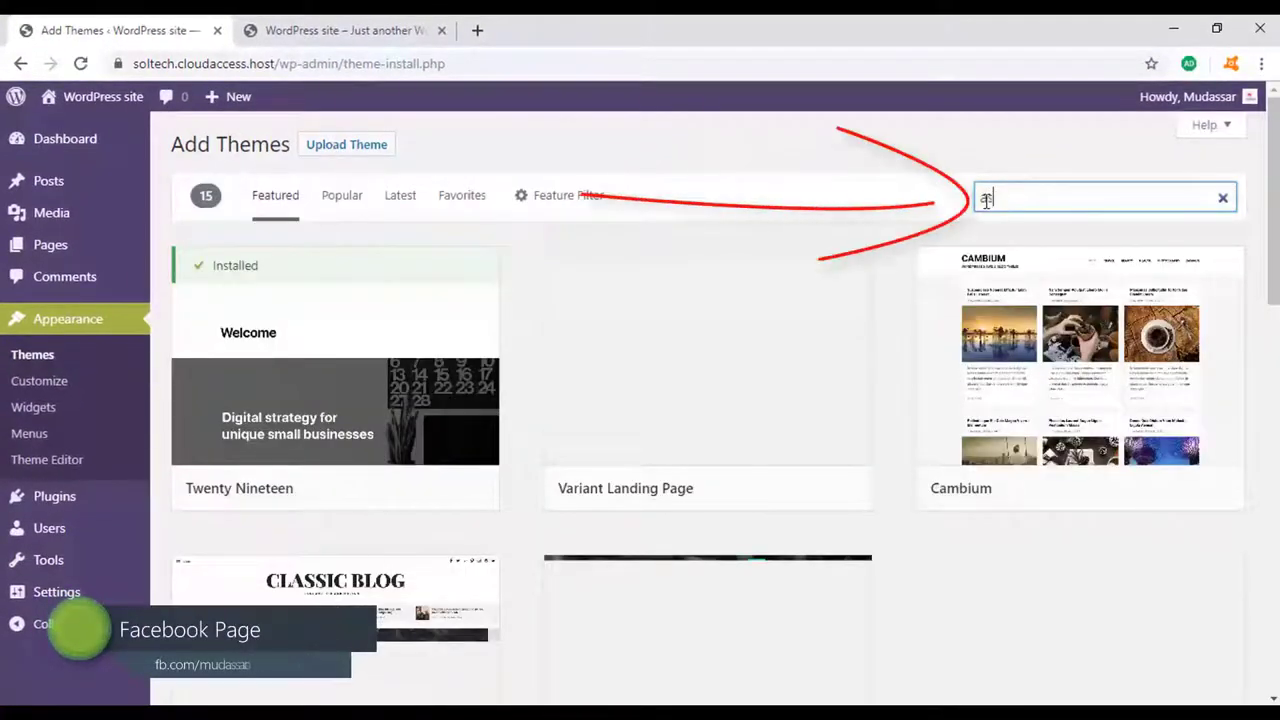
text(stra)
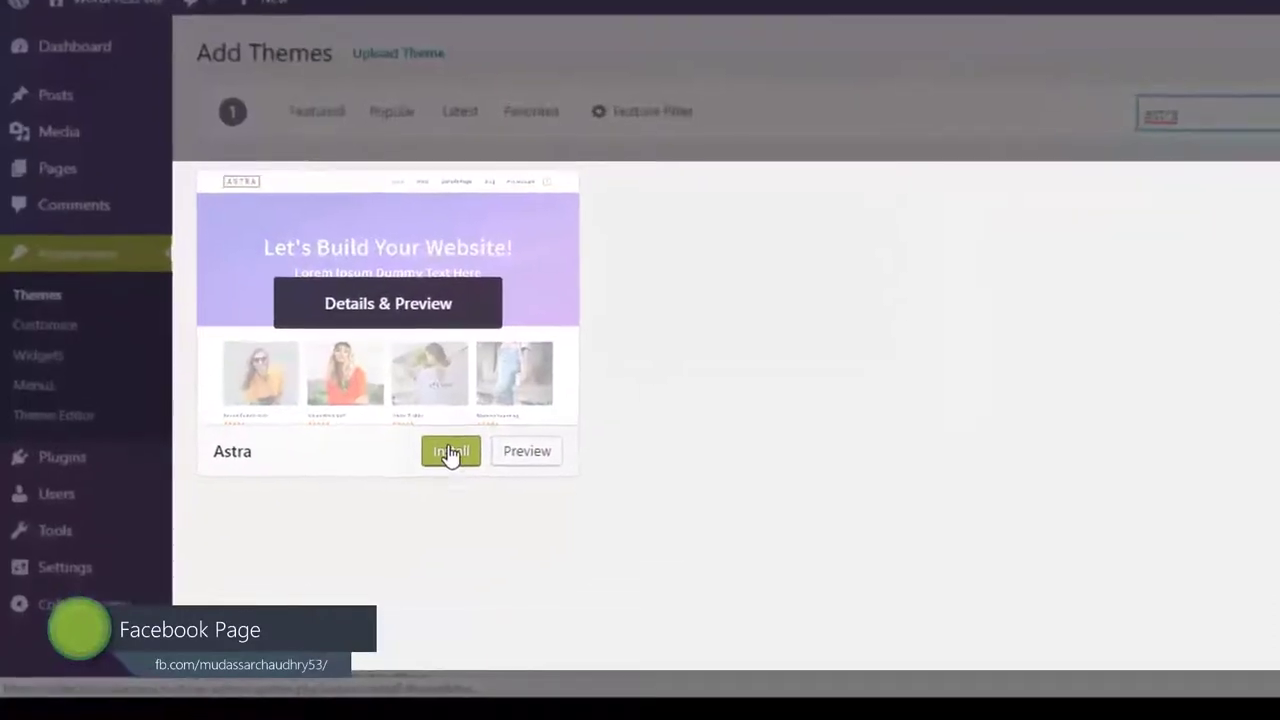
click(452, 453)
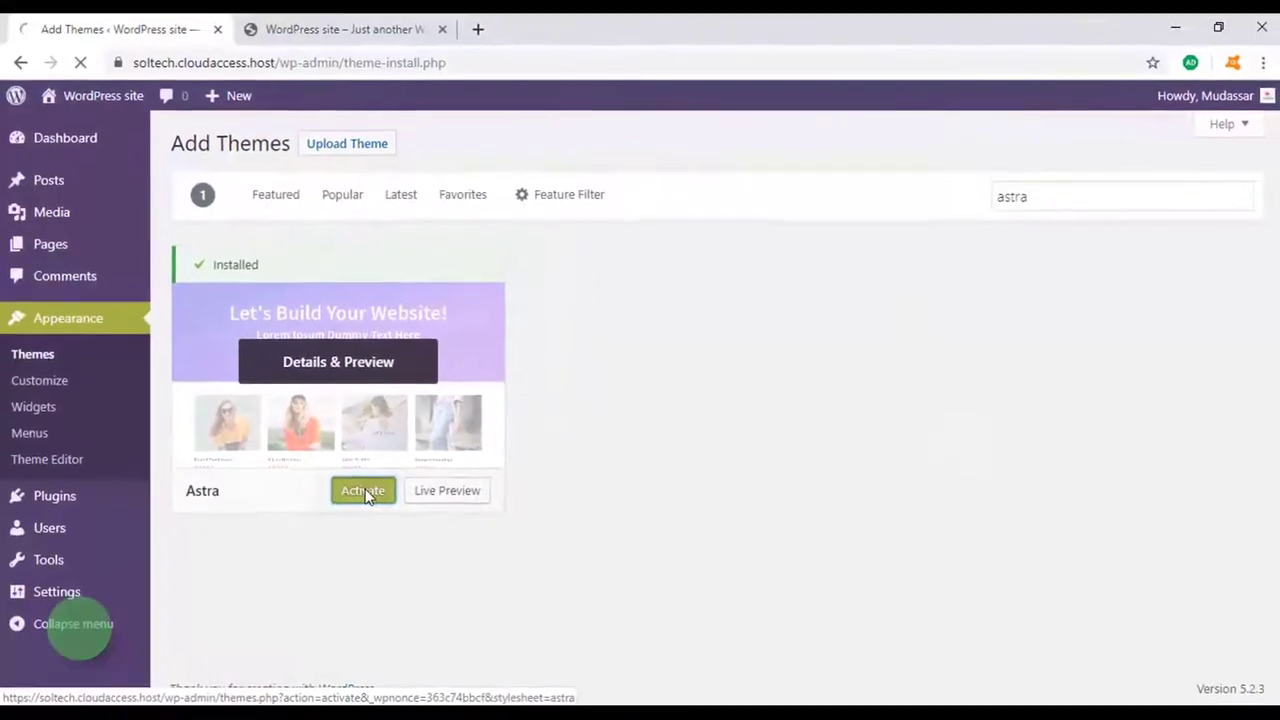
click(422, 452)
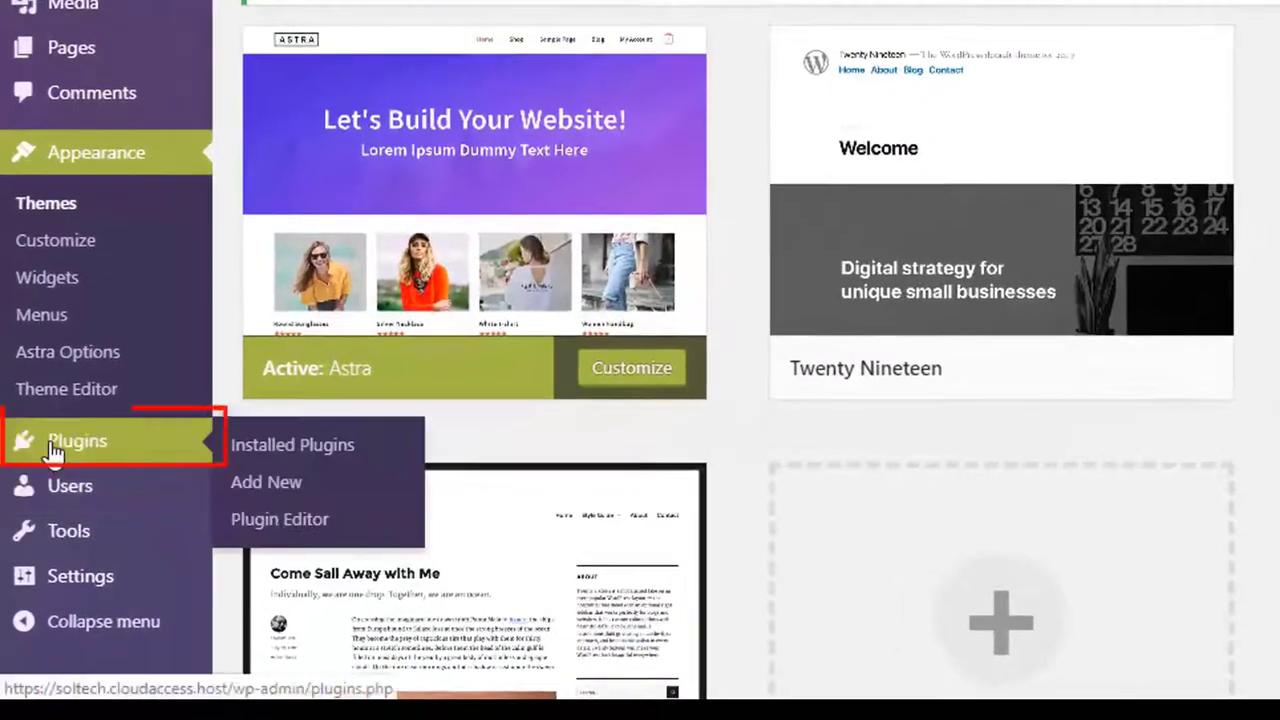
Search new plugins for 'elementor' and install Elementor Page Builder.
click(279, 490)
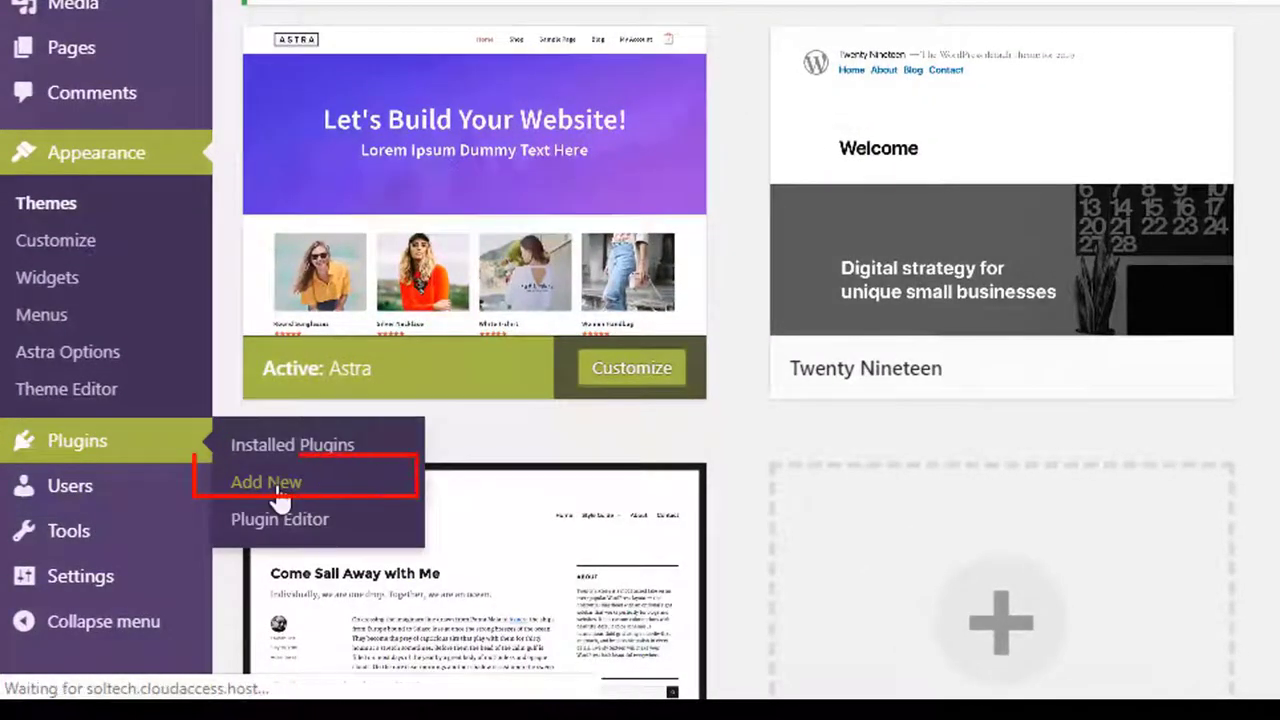
text(e)
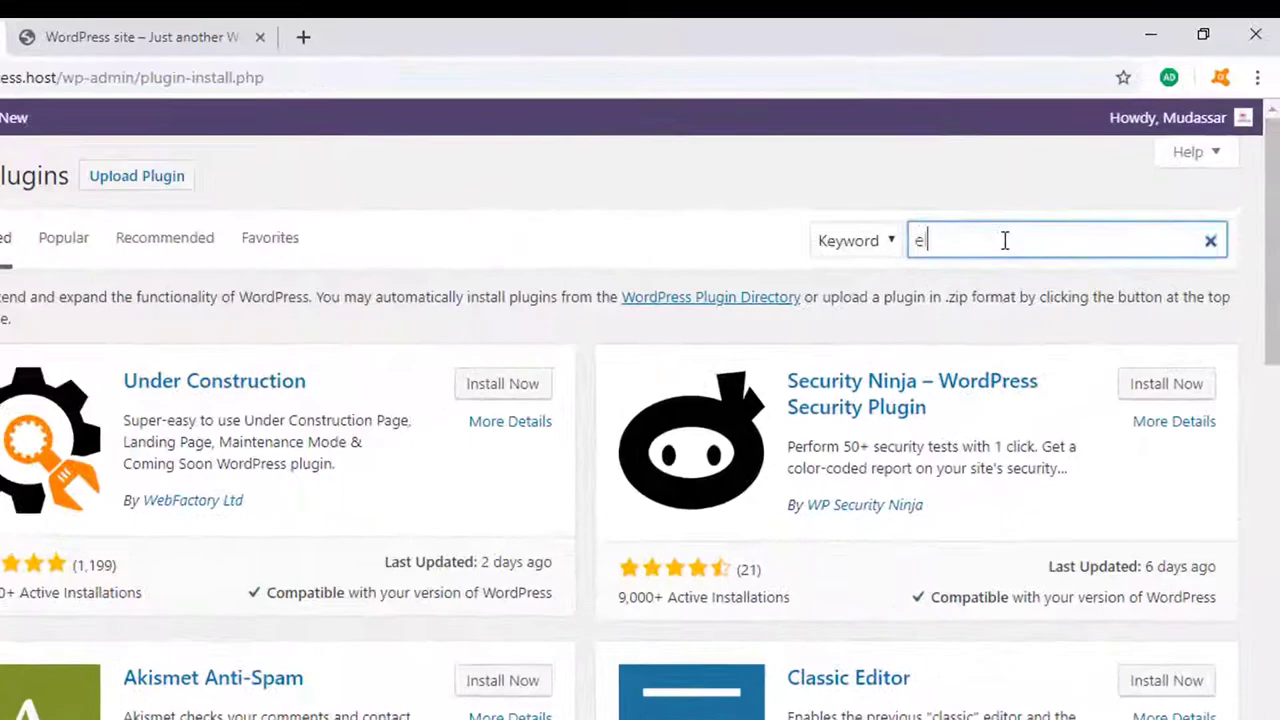
text(lementor)
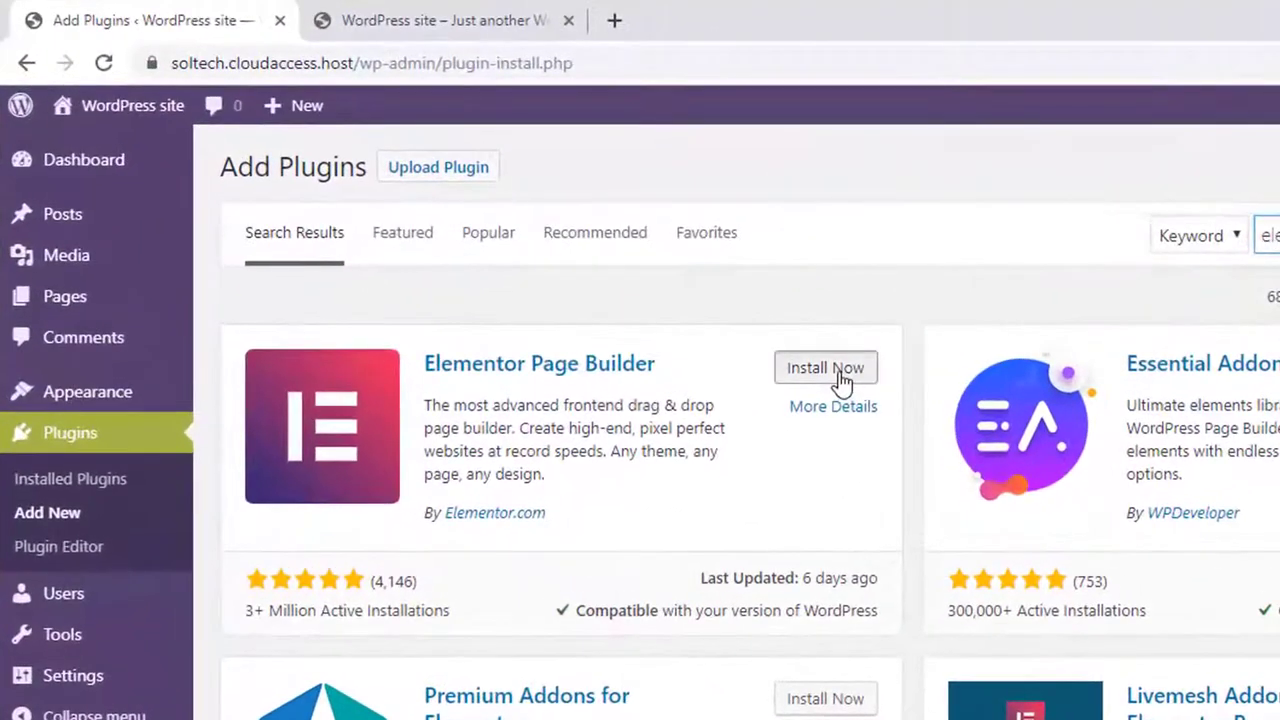
click(843, 376)
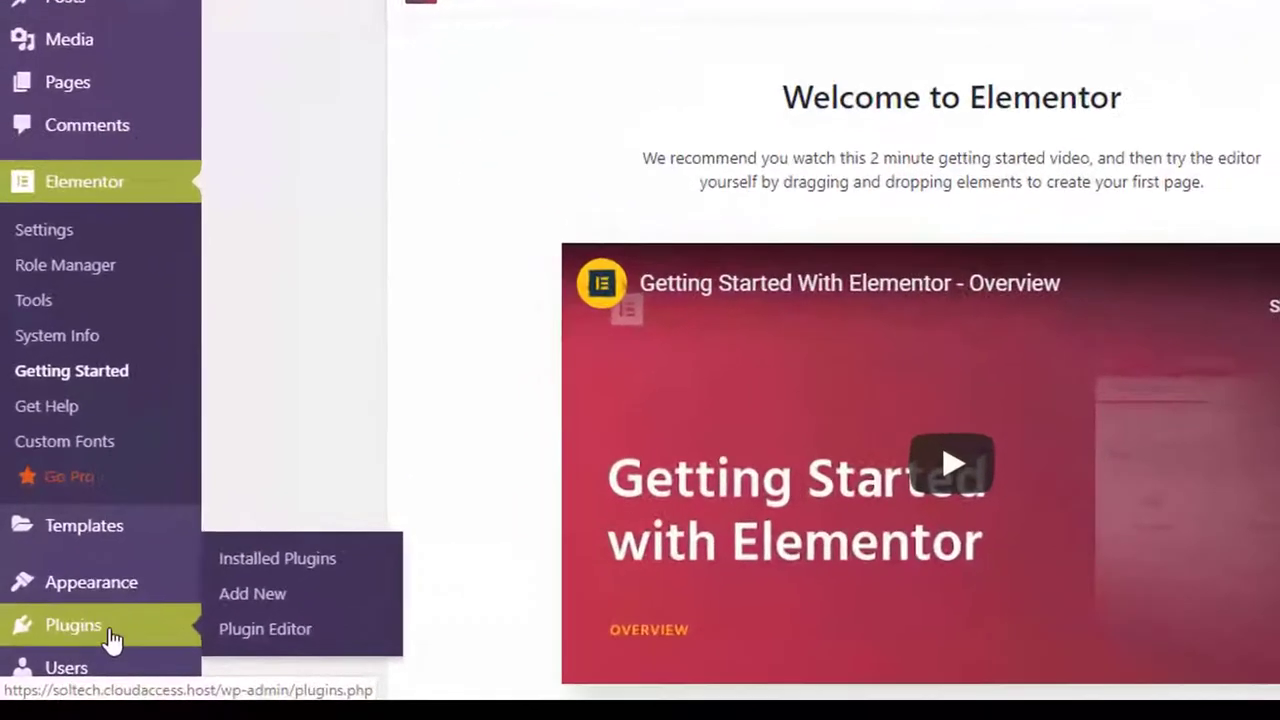
Search new plugins for 'envato', then install and activate Envato Elements.
click(258, 592)
text(e)
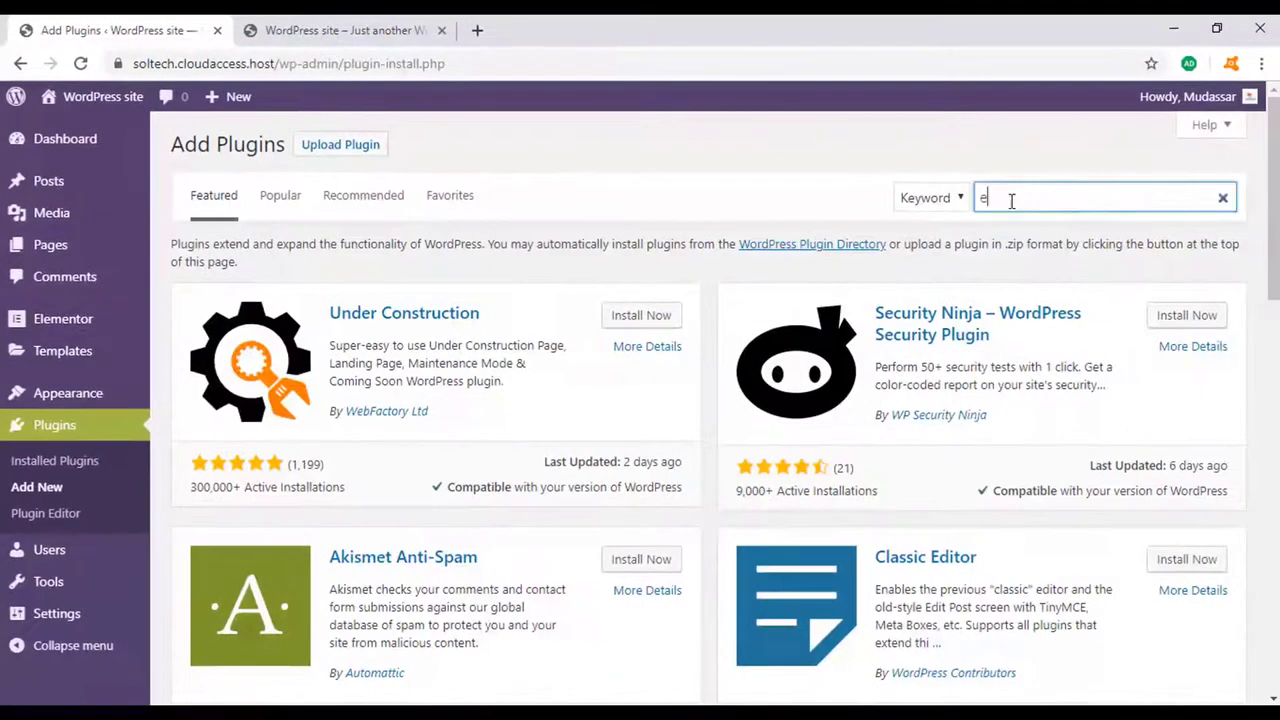
text(nvato)
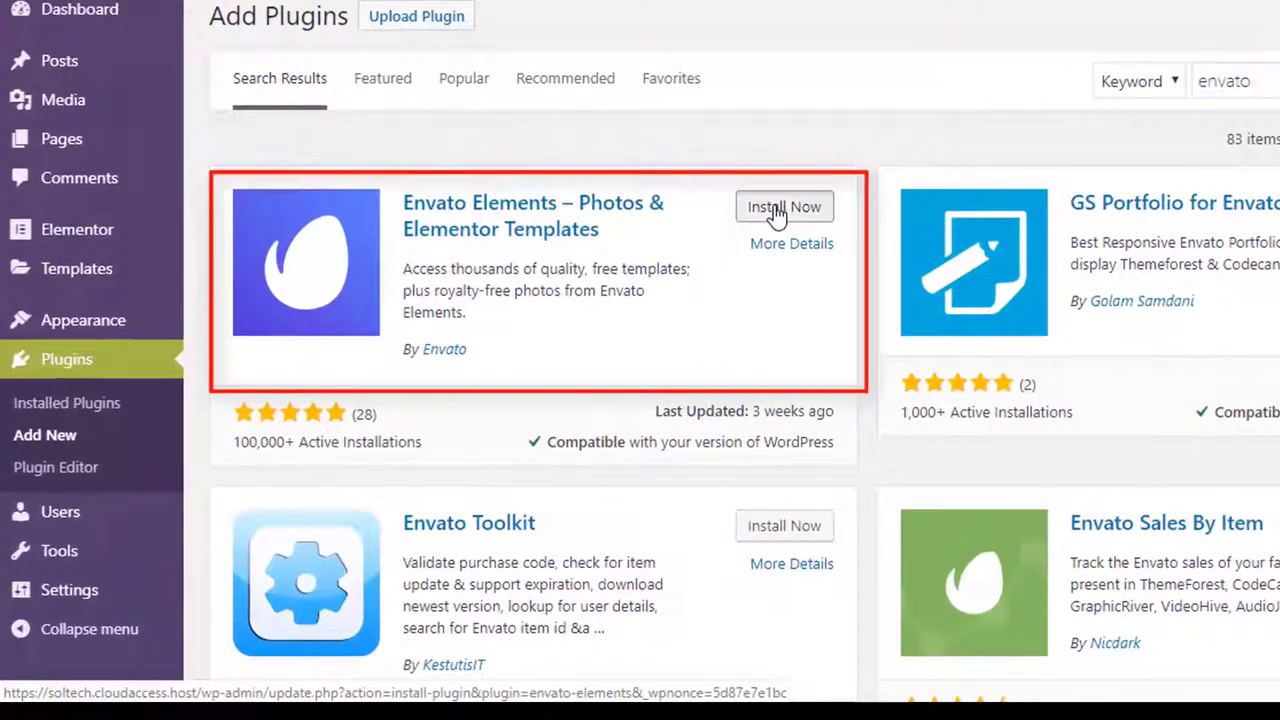
click(747, 229)
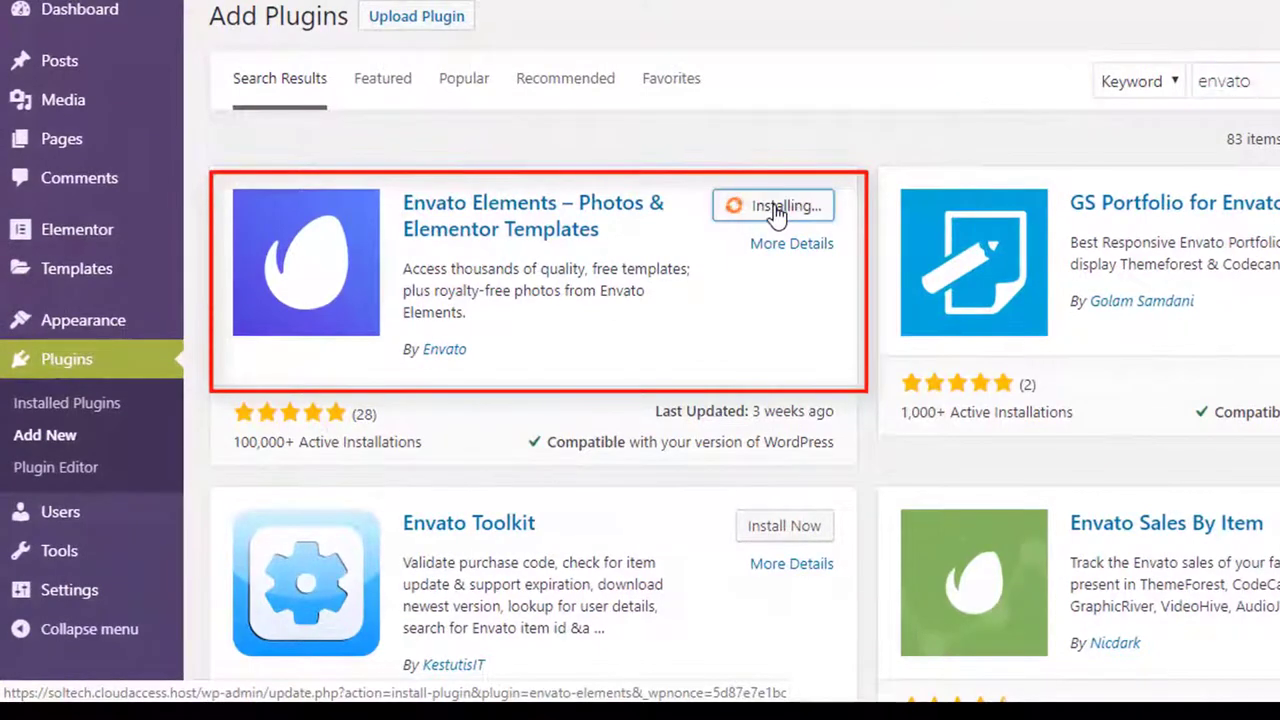
click(791, 216)
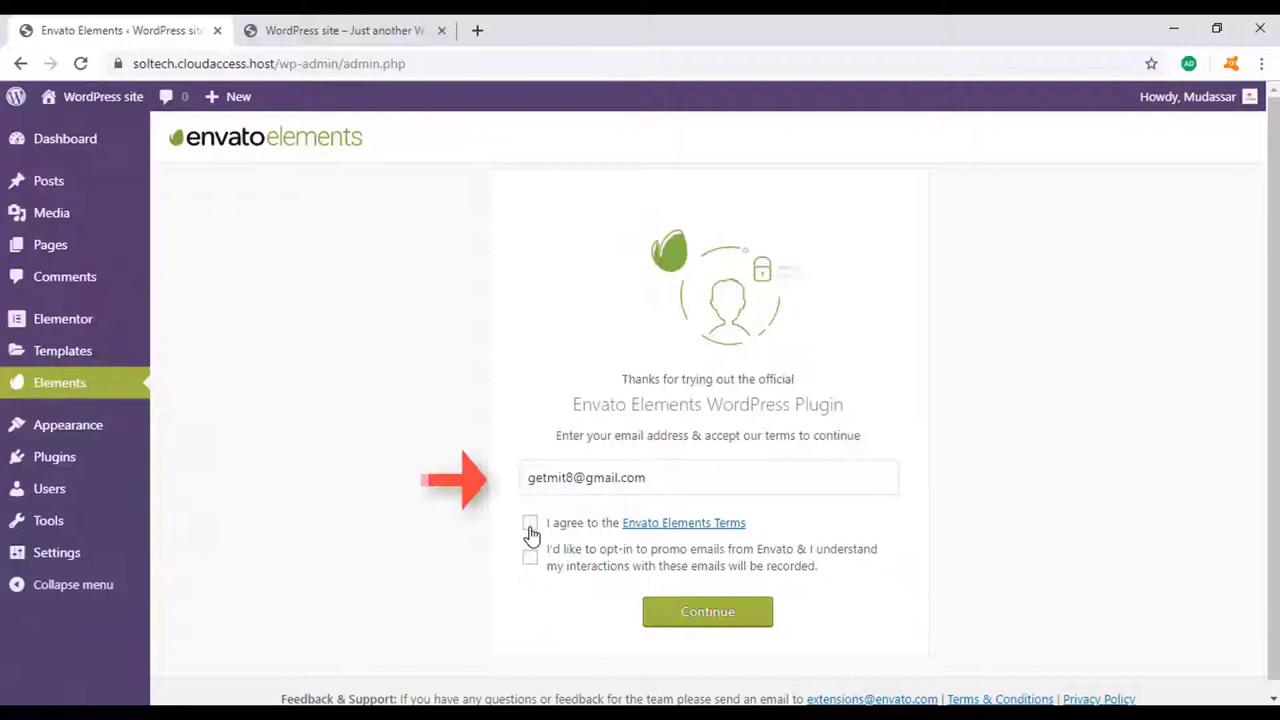
Accept the Envato Elements terms, opt in to promo emails, and continue.
click(530, 524)
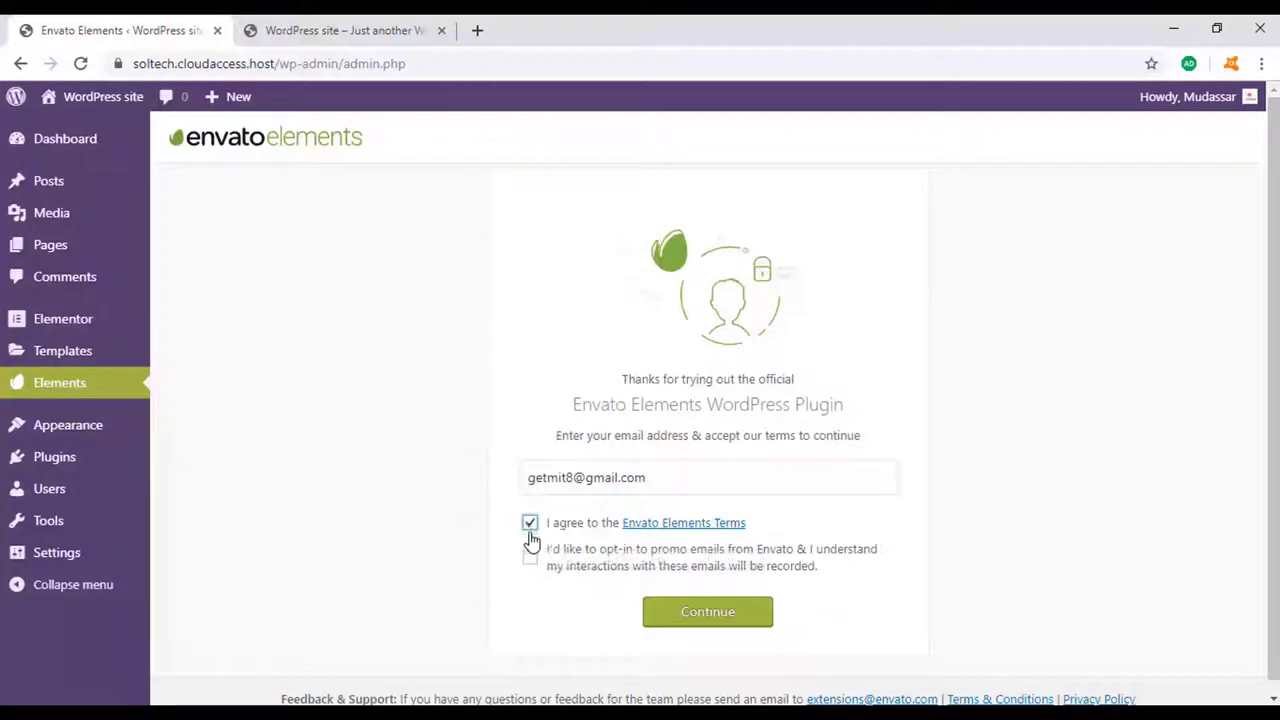
click(530, 557)
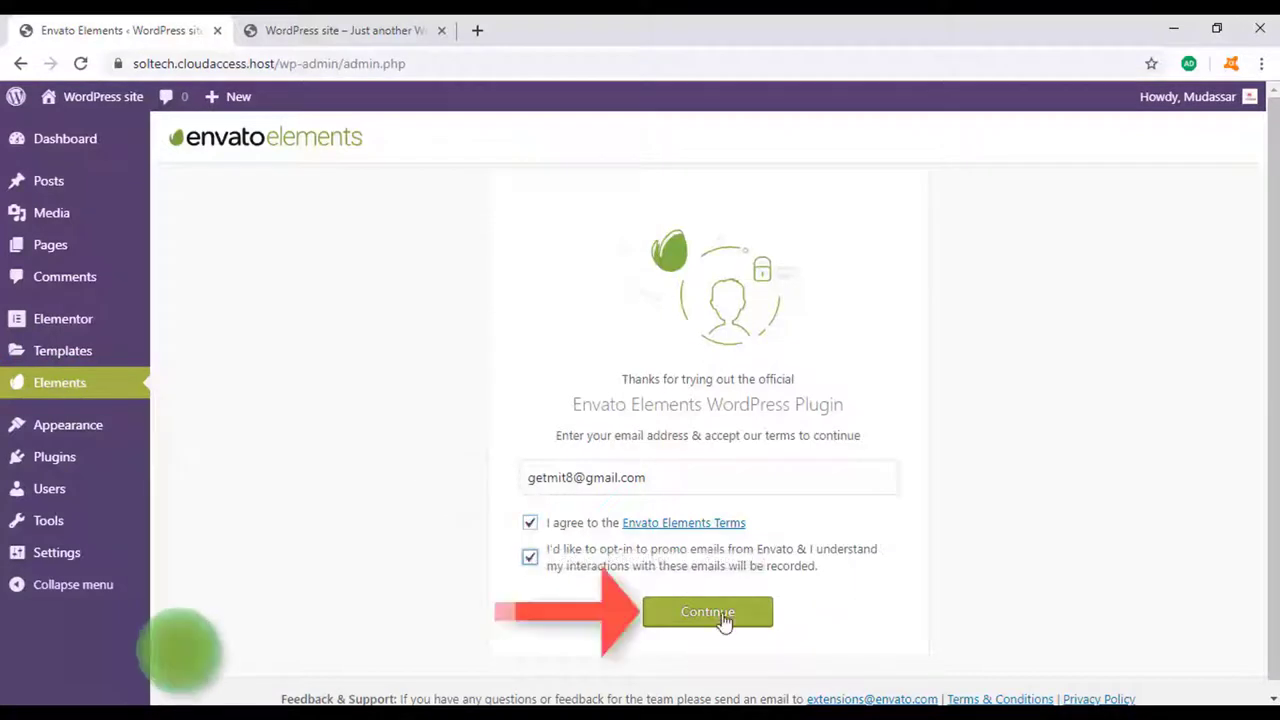
click(725, 620)
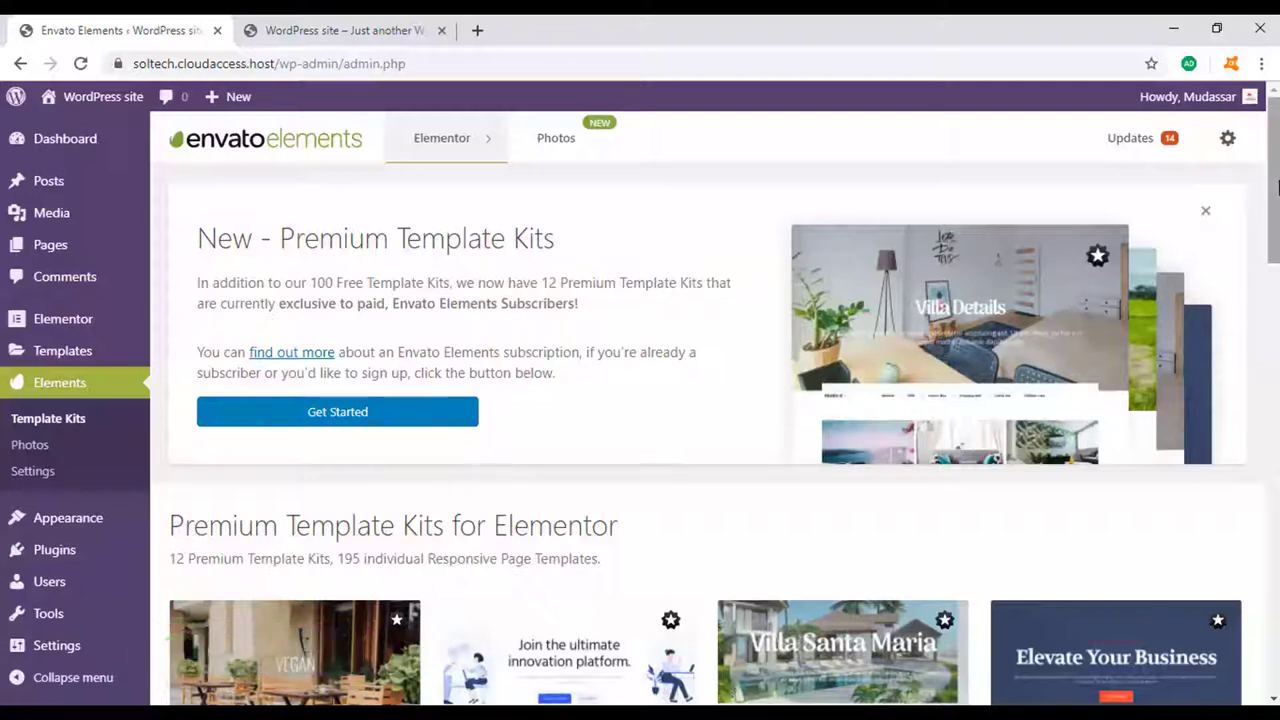
Scroll down the Template Kits grid to reach the pagination.
scroll(1277, 185, down, 3)
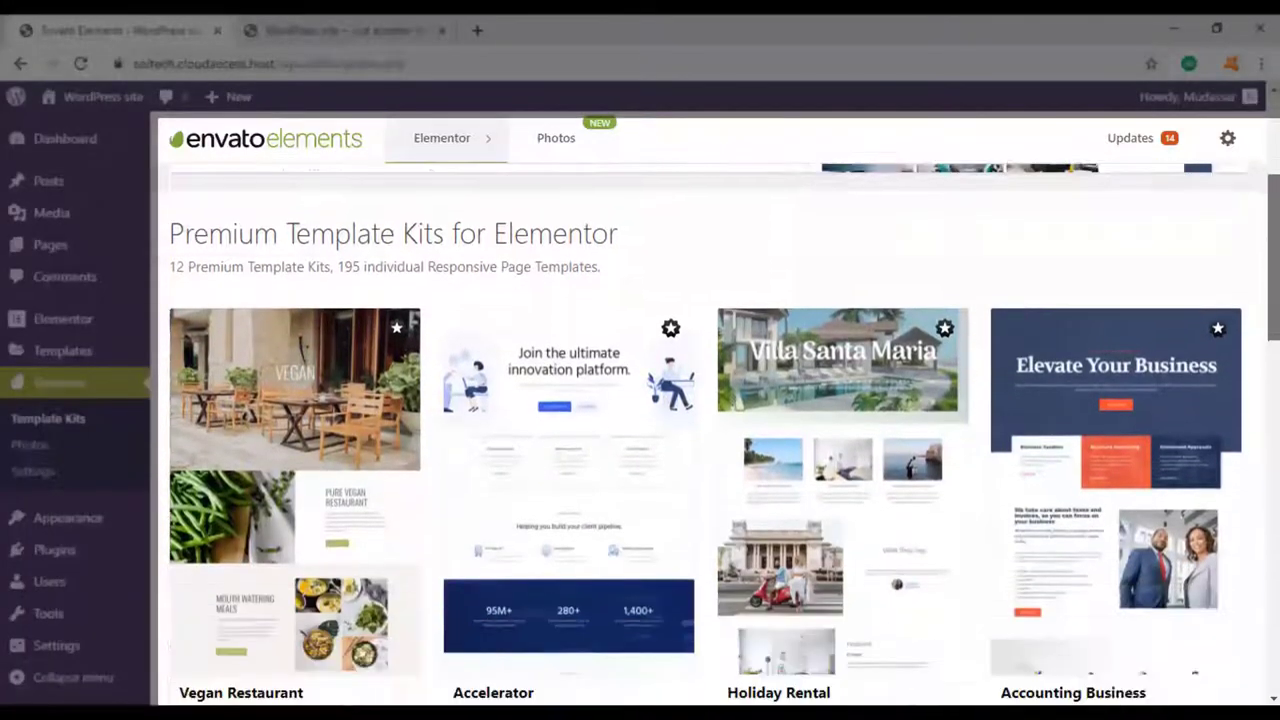
scroll(710, 430, down, 3)
scroll(710, 430, down, 3)
scroll(710, 430, down, 2)
scroll(710, 430, down, 2)
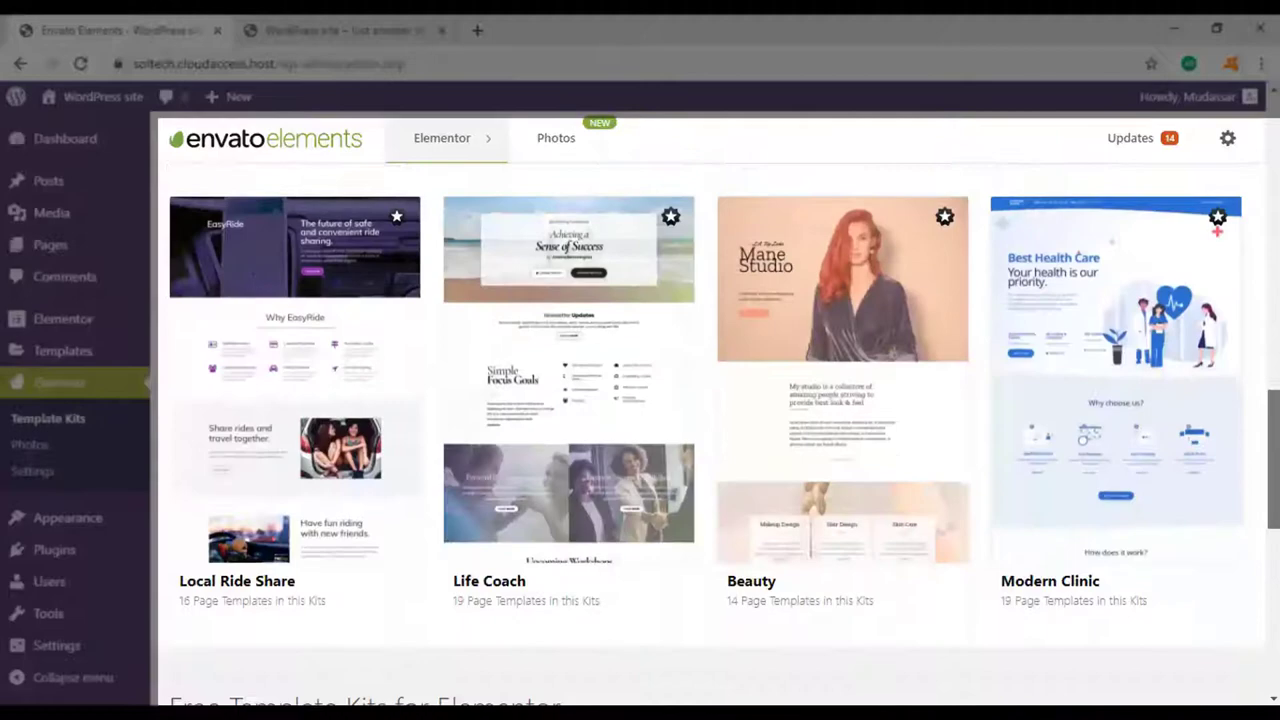
scroll(710, 430, down, 3)
scroll(710, 430, down, 2)
scroll(710, 430, down, 5)
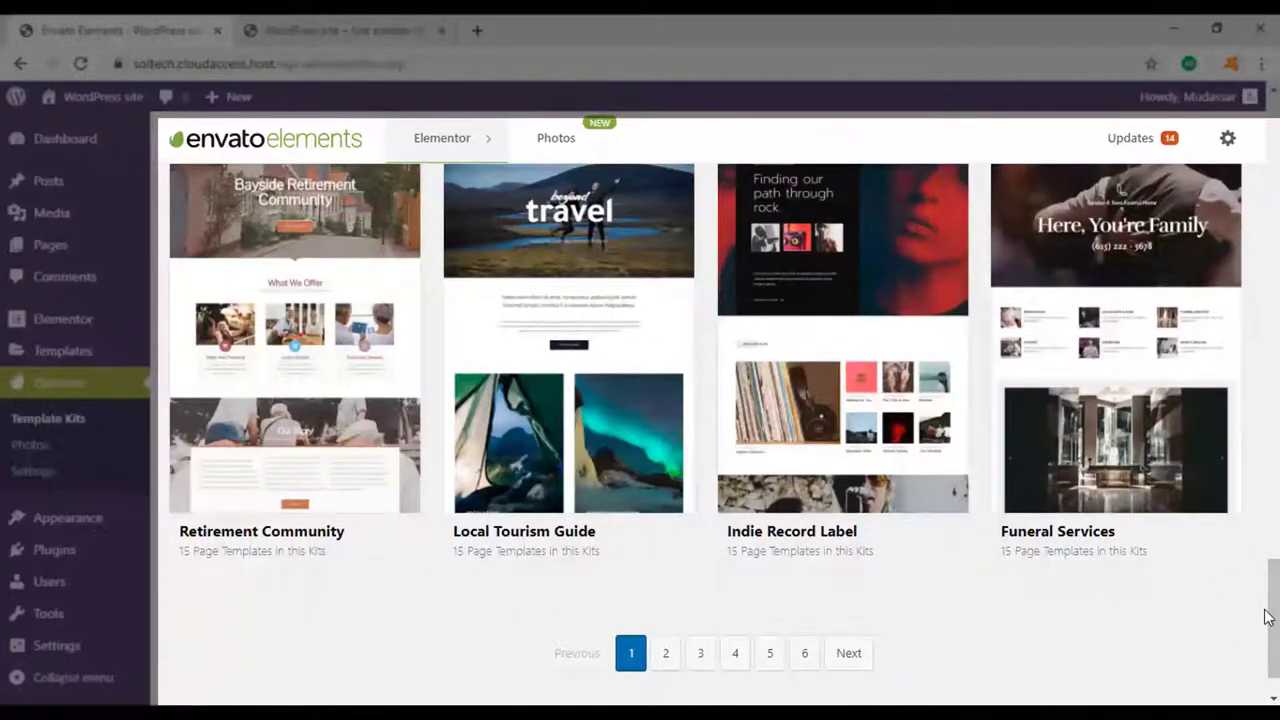
scroll(1120, 188, up, 4)
scroll(1120, 188, up, 3)
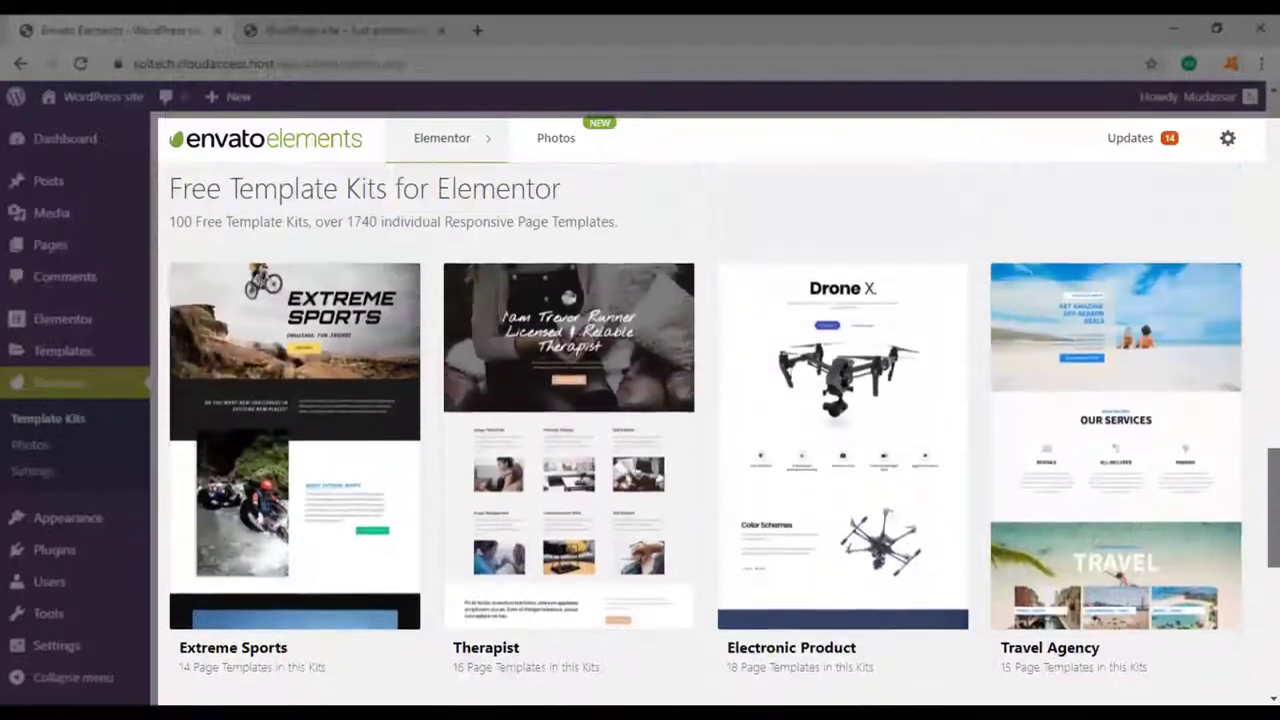
scroll(1277, 490, down, 1)
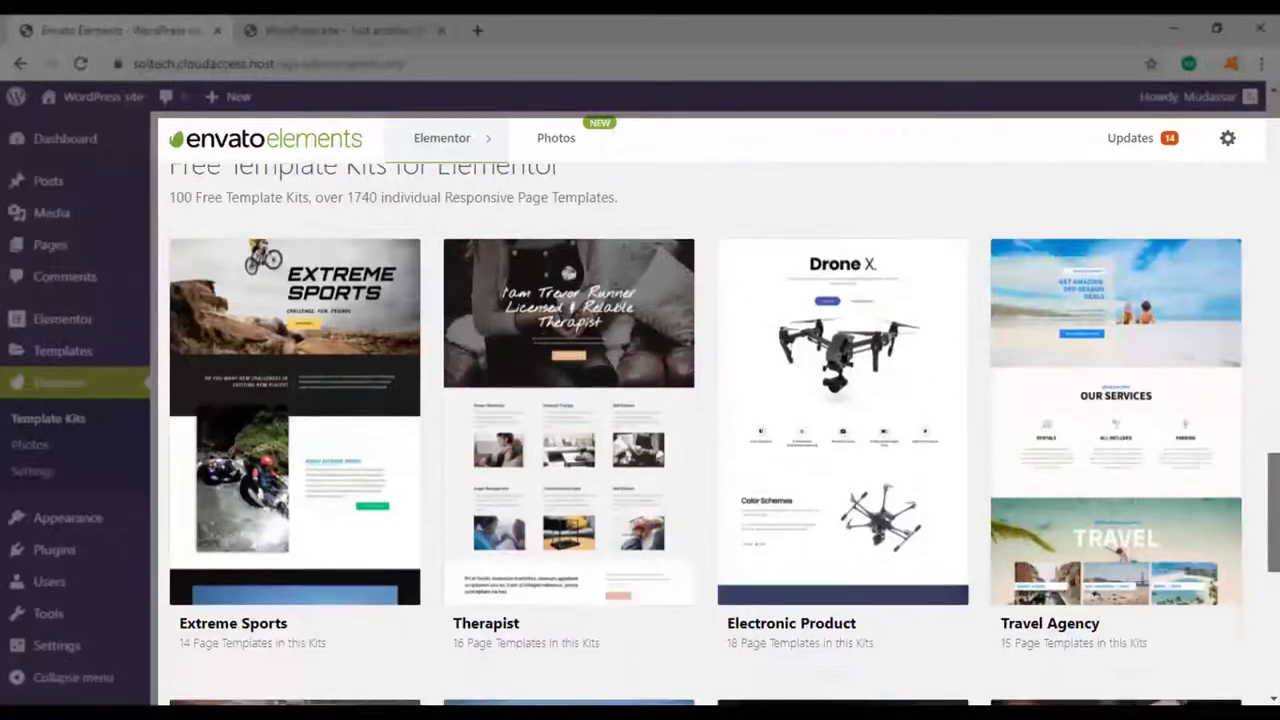
scroll(700, 430, down, 3)
scroll(700, 430, down, 2)
scroll(700, 430, down, 1)
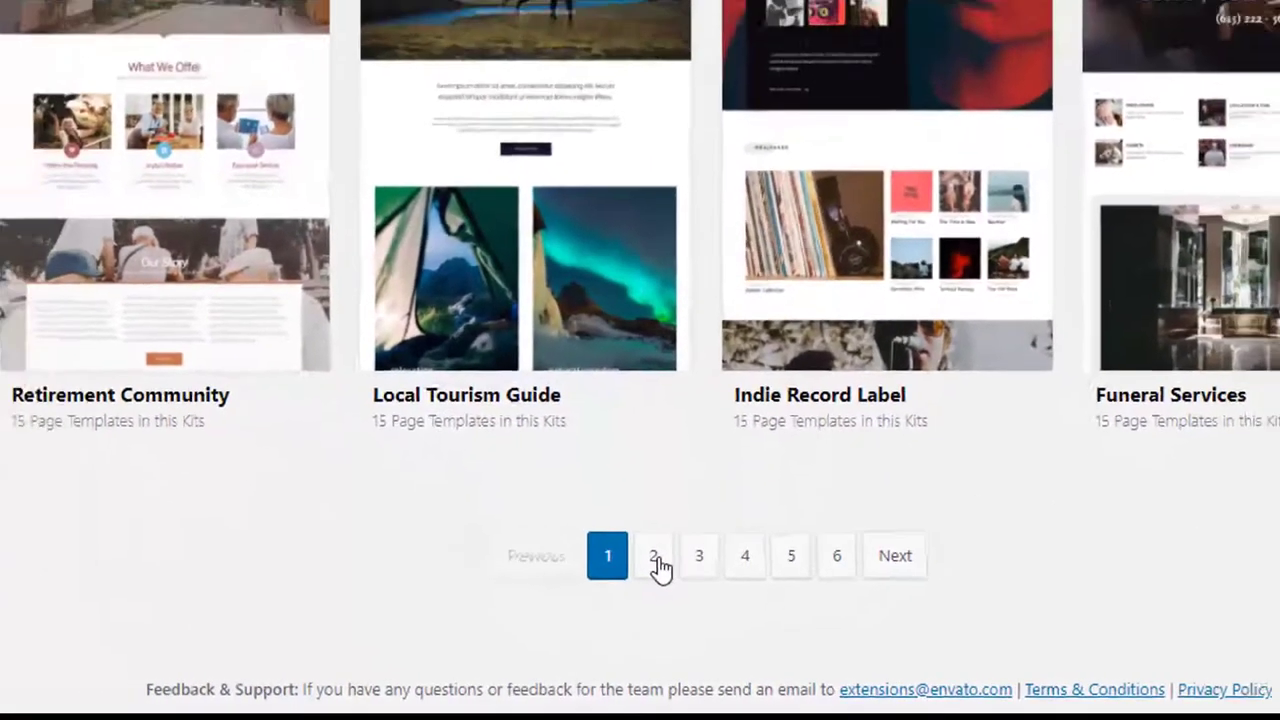
Go to page 2 of the free template kits and scroll to the kit cards.
click(648, 534)
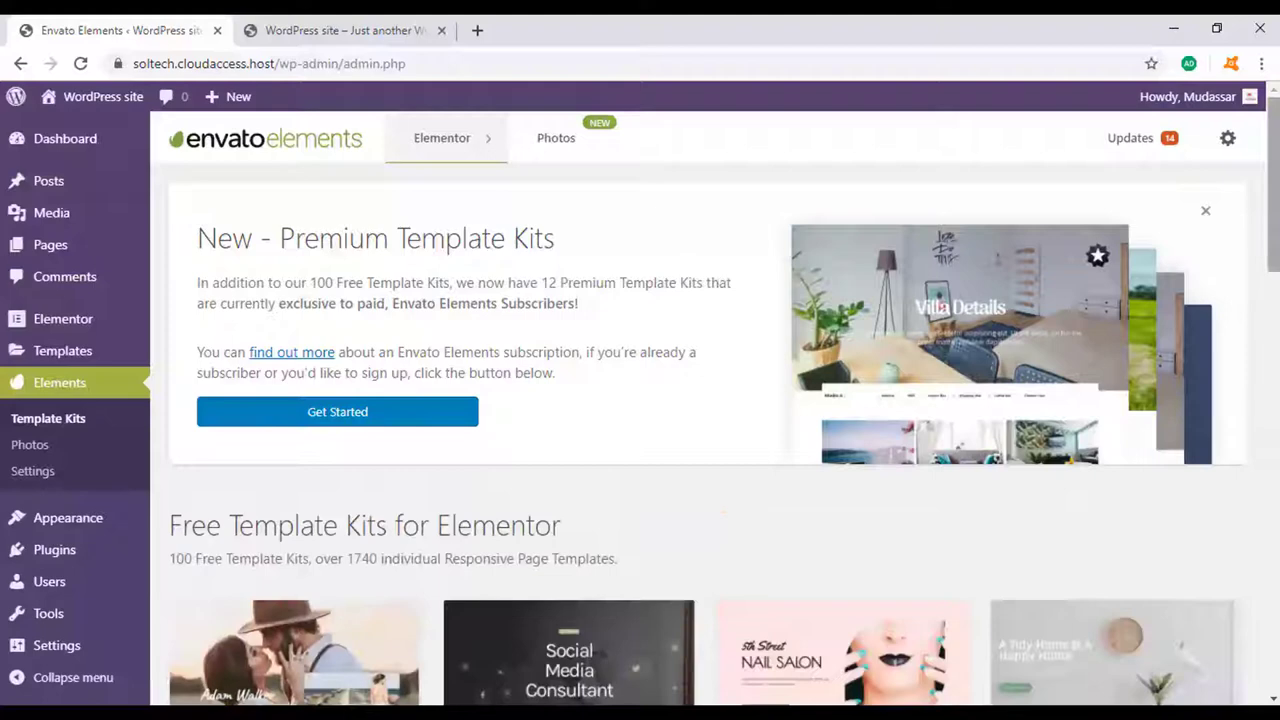
scroll(700, 400, down, 2)
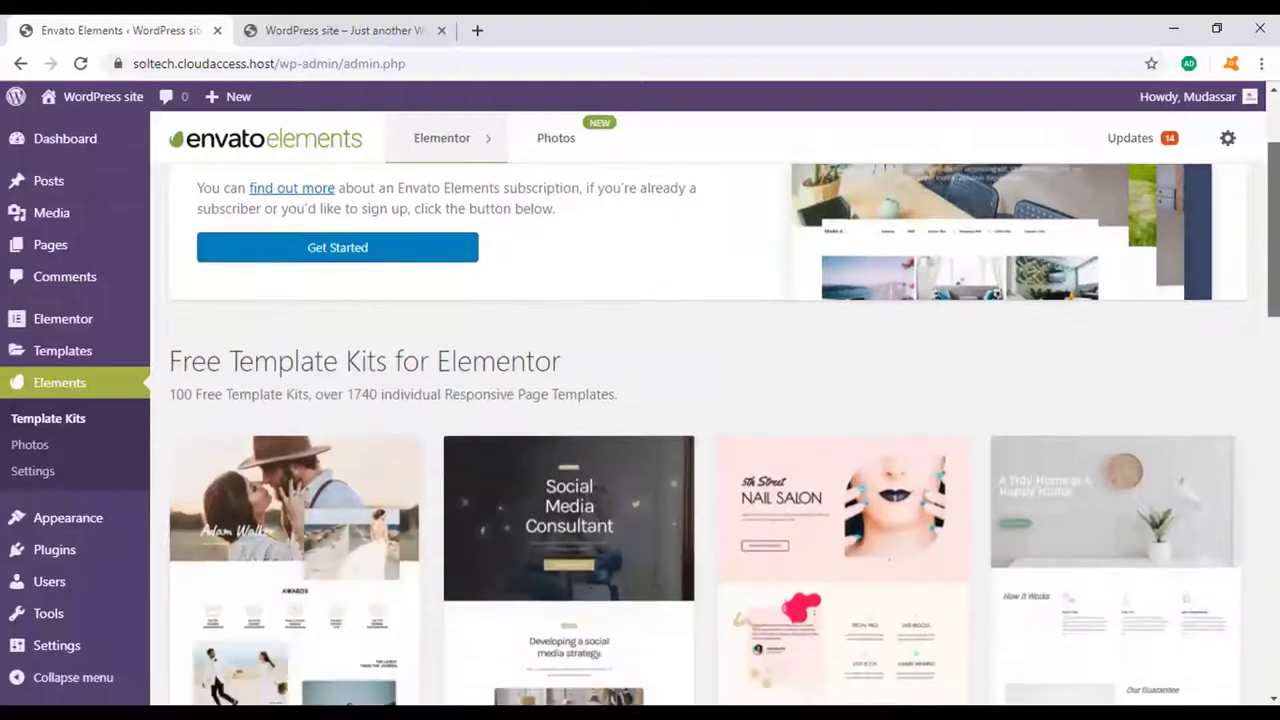
scroll(700, 400, down, 2)
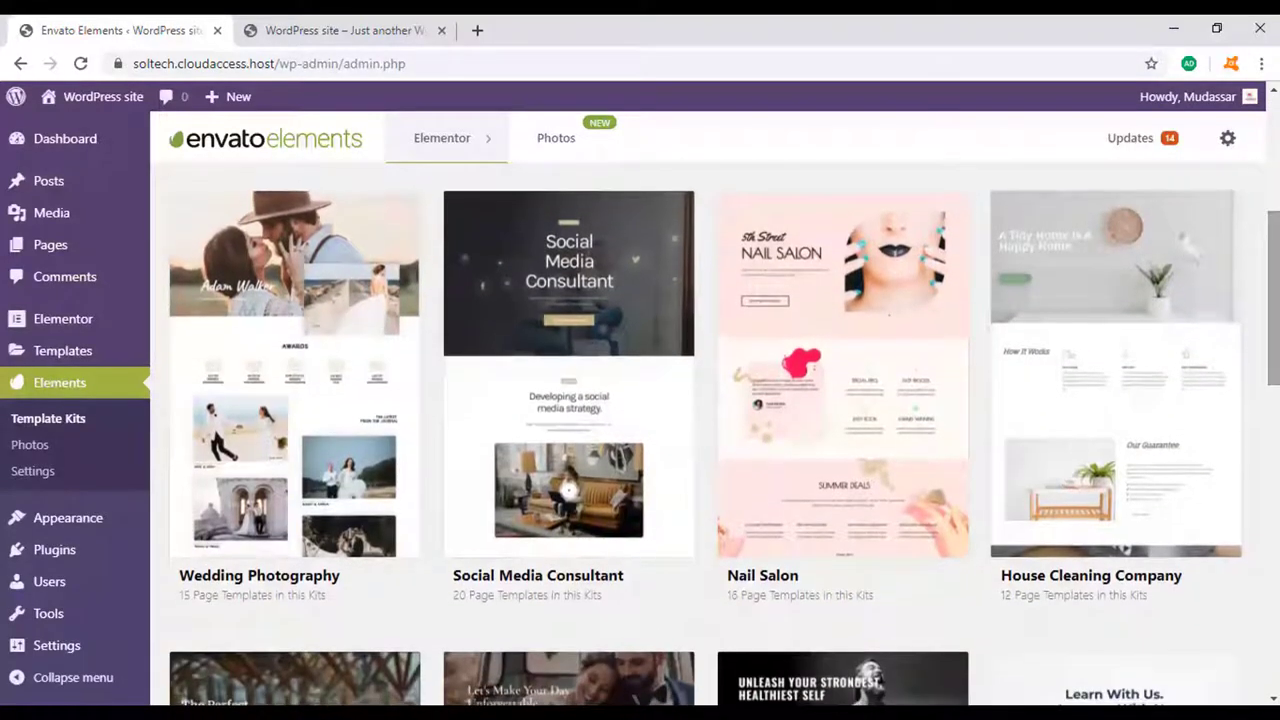
click(882, 343)
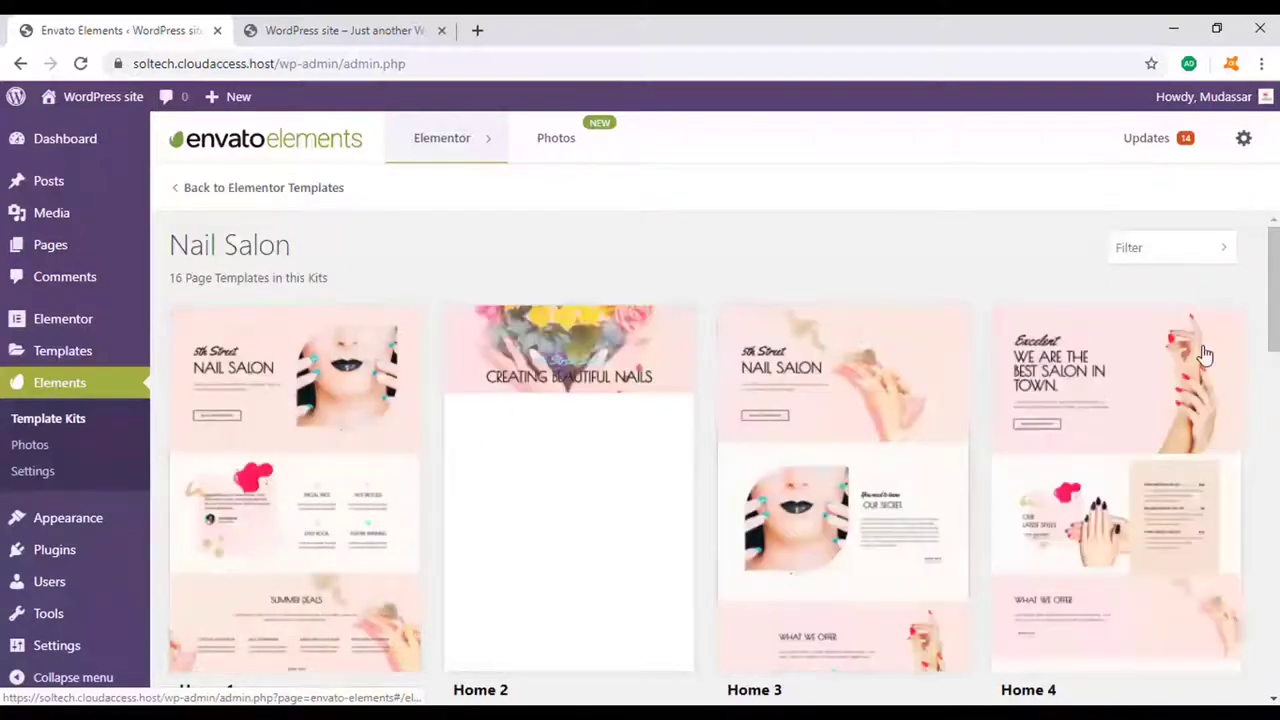
scroll(705, 458, down, 6)
scroll(705, 458, down, 2)
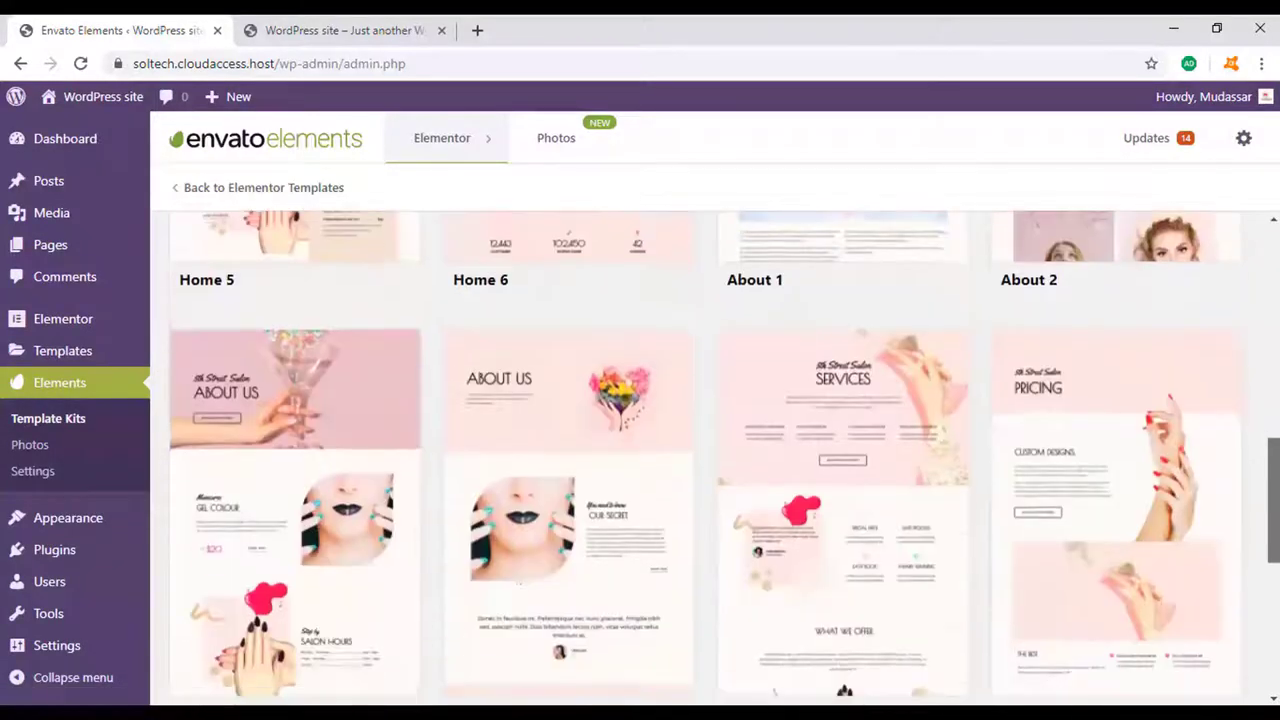
scroll(705, 458, down, 1)
scroll(705, 458, down, 1)
scroll(705, 458, down, 1)
scroll(705, 458, down, 1)
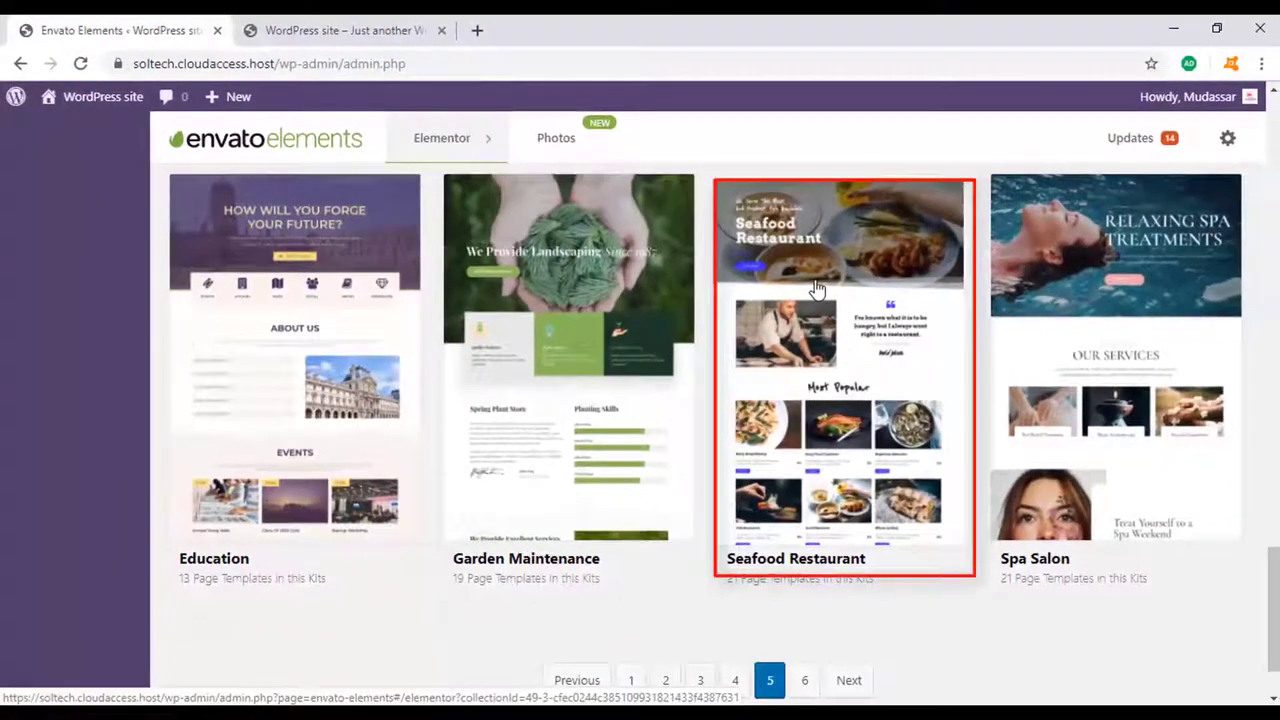
Open the Seafood Restaurant kit and scroll down through its 21 templates.
click(817, 288)
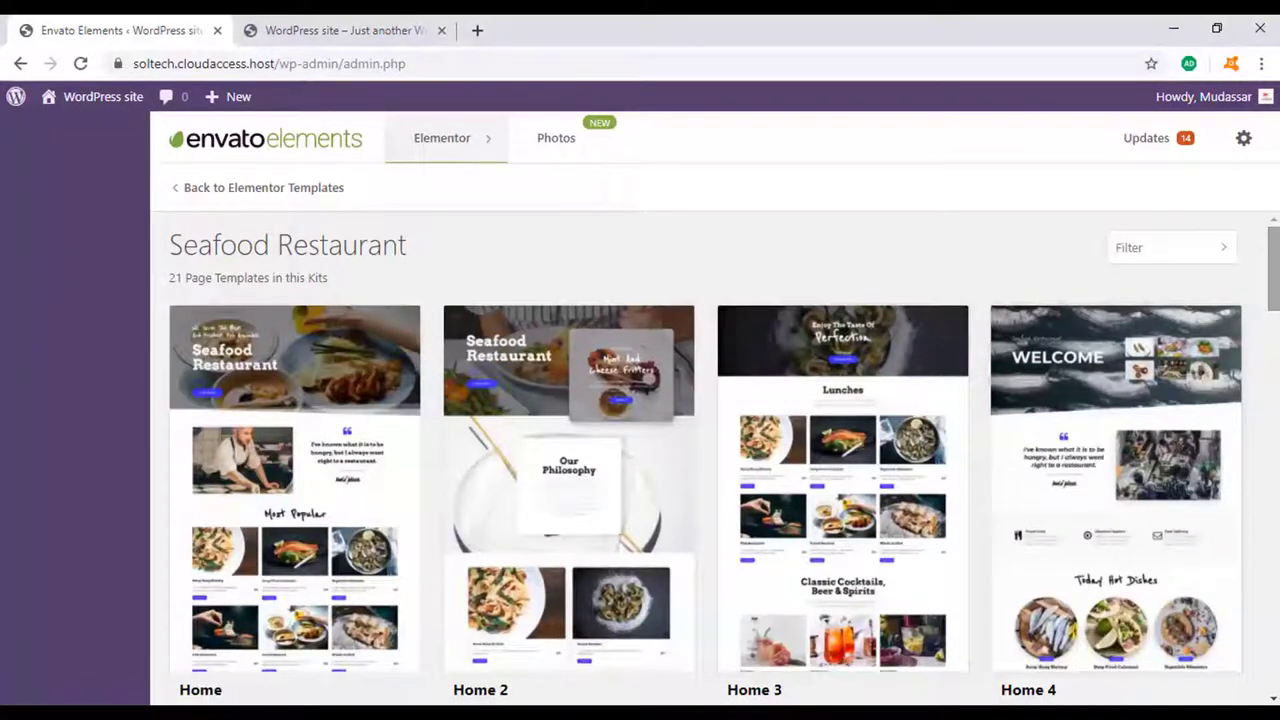
scroll(1276, 287, down, 1)
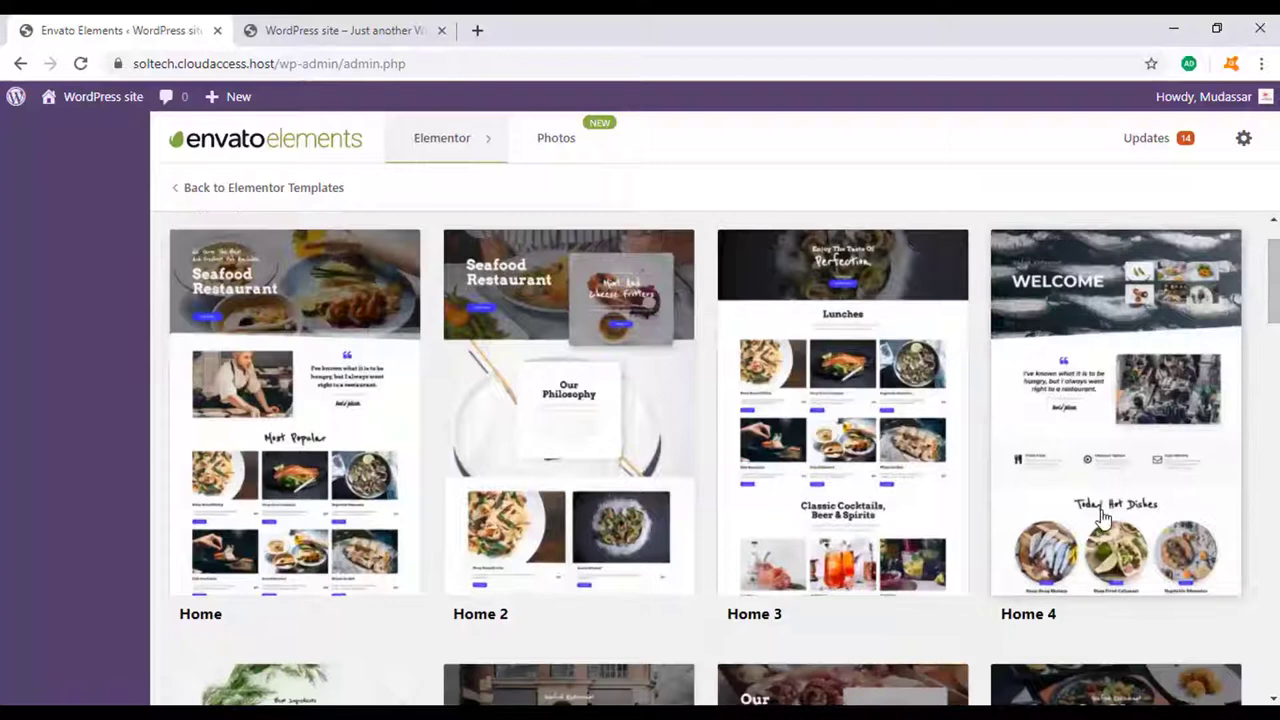
scroll(900, 480, down, 1)
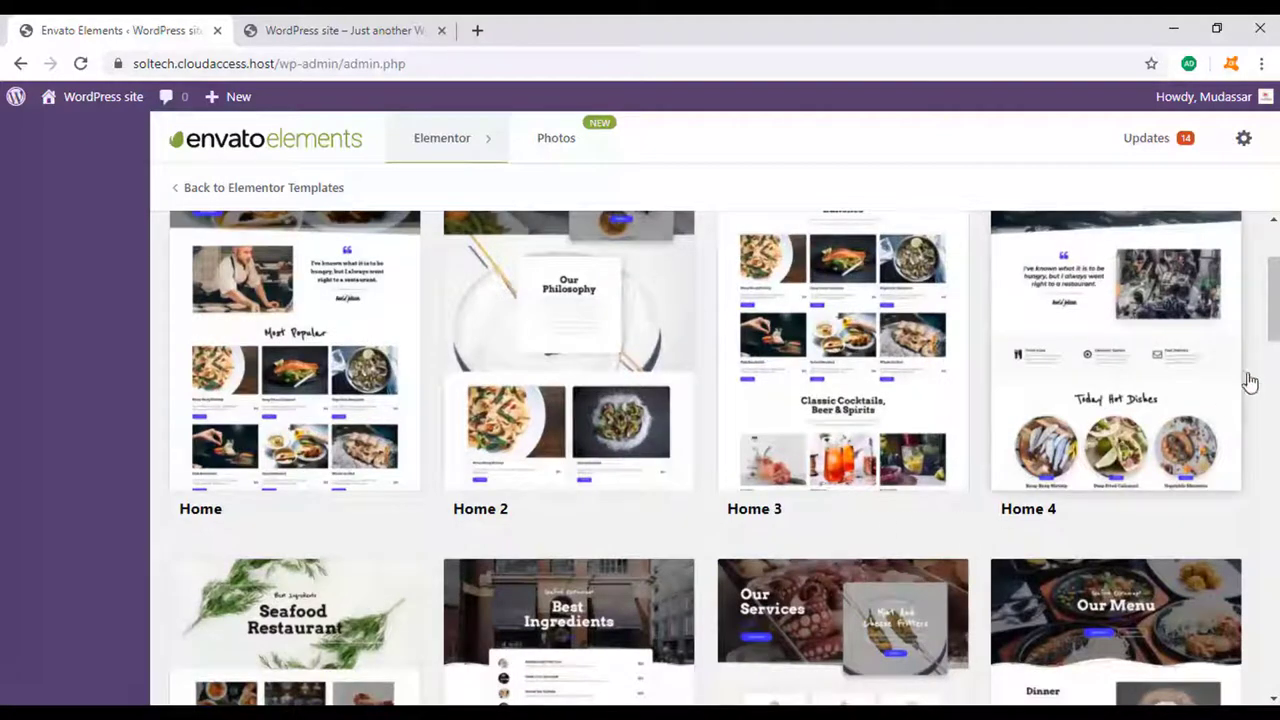
scroll(1250, 380, down, 3)
scroll(1172, 374, down, 3)
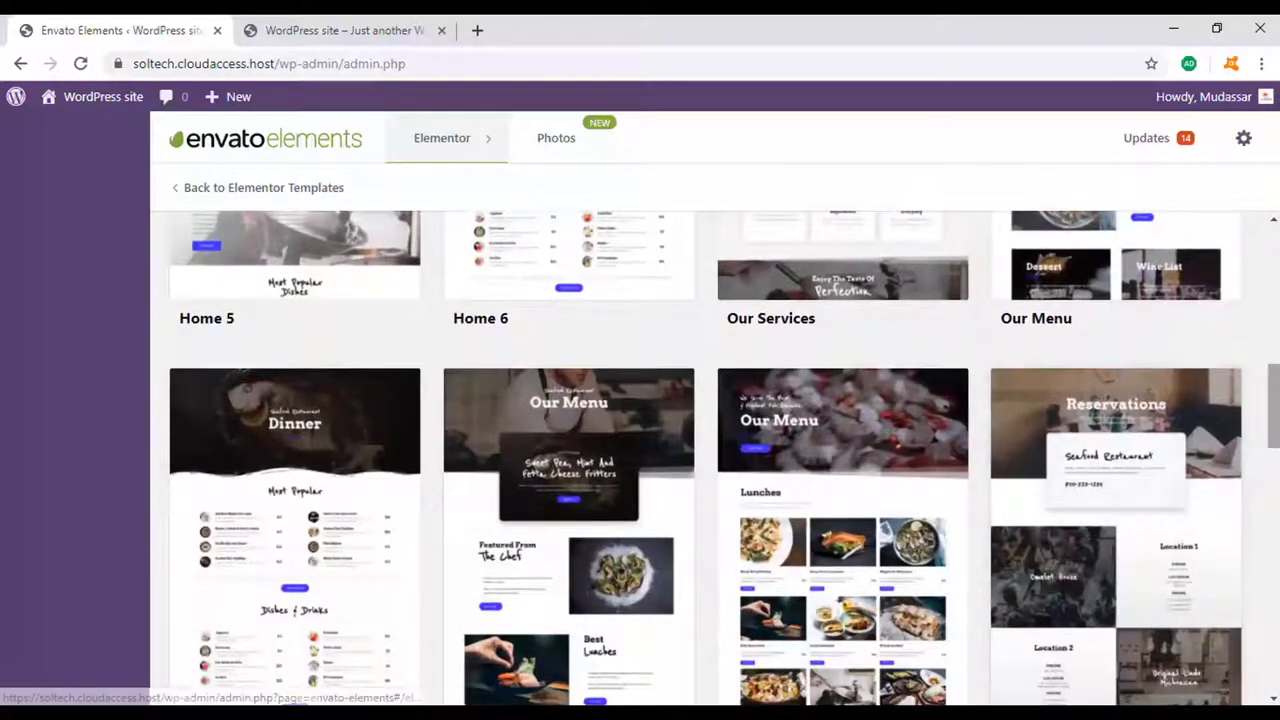
scroll(1172, 374, down, 3)
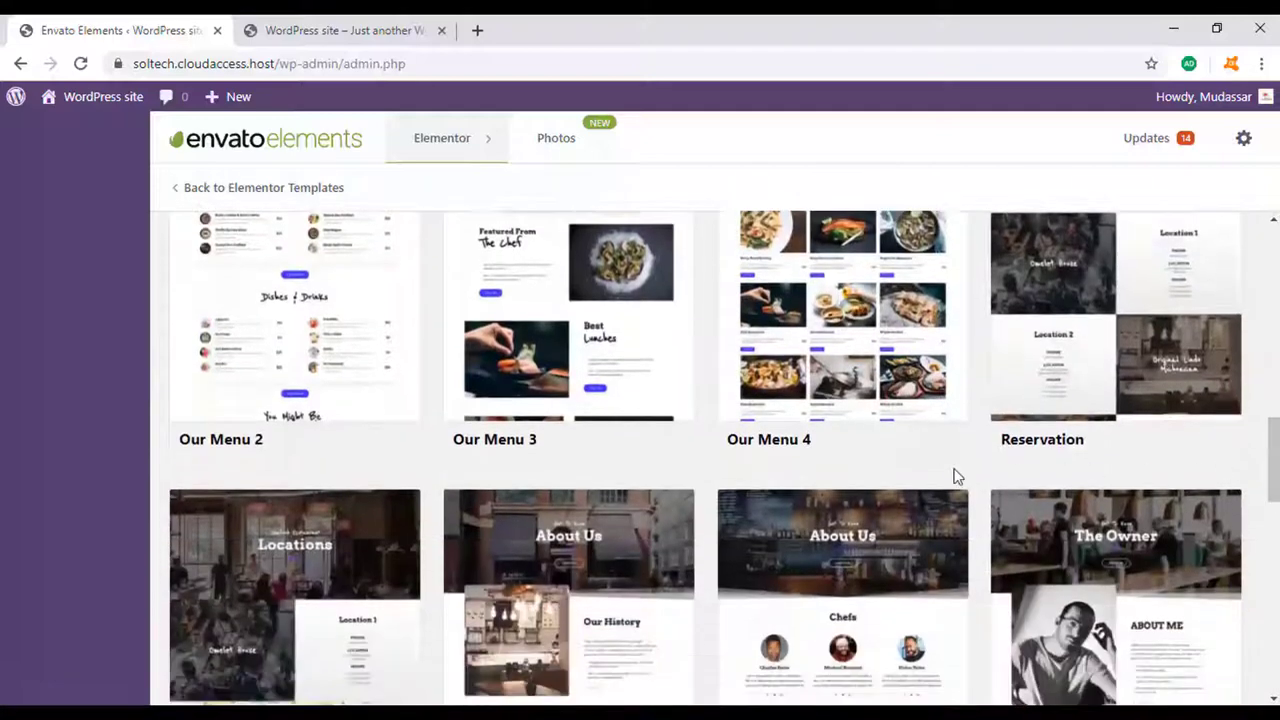
scroll(700, 460, down, 3)
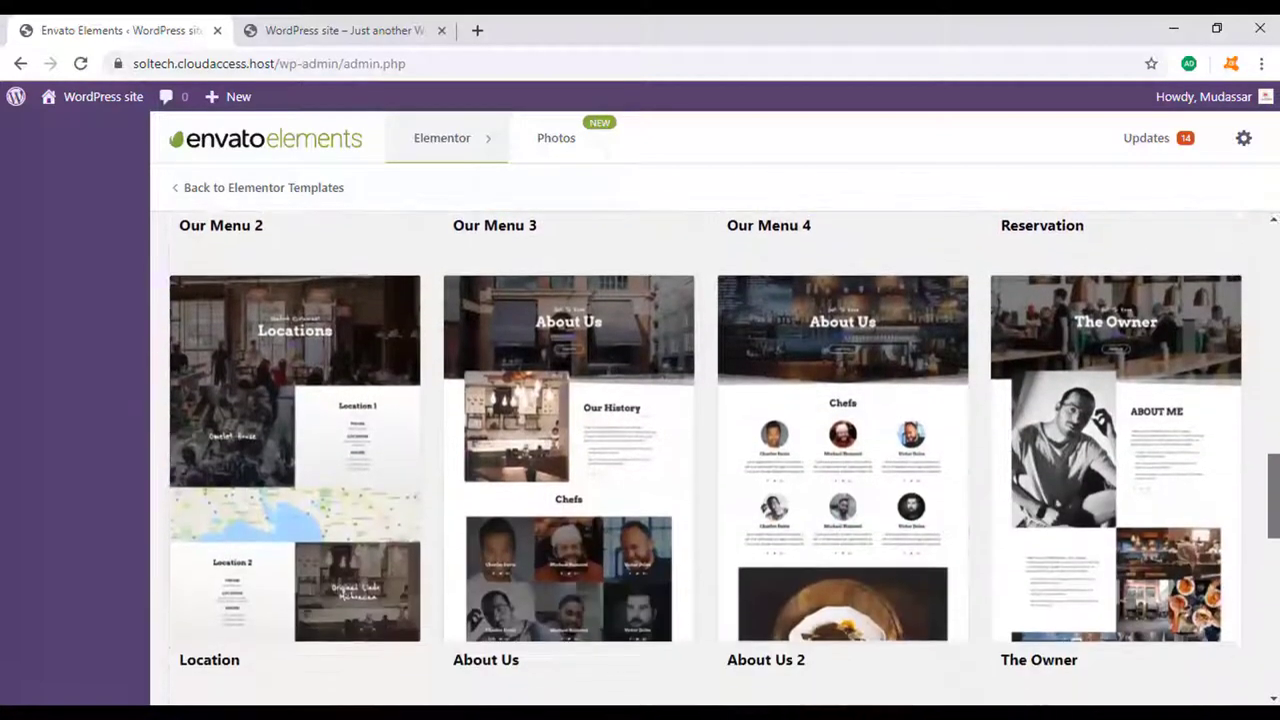
scroll(700, 460, down, 1)
Scroll back up the kit's template list to the Home templates.
scroll(700, 460, up, 1)
scroll(700, 460, up, 3)
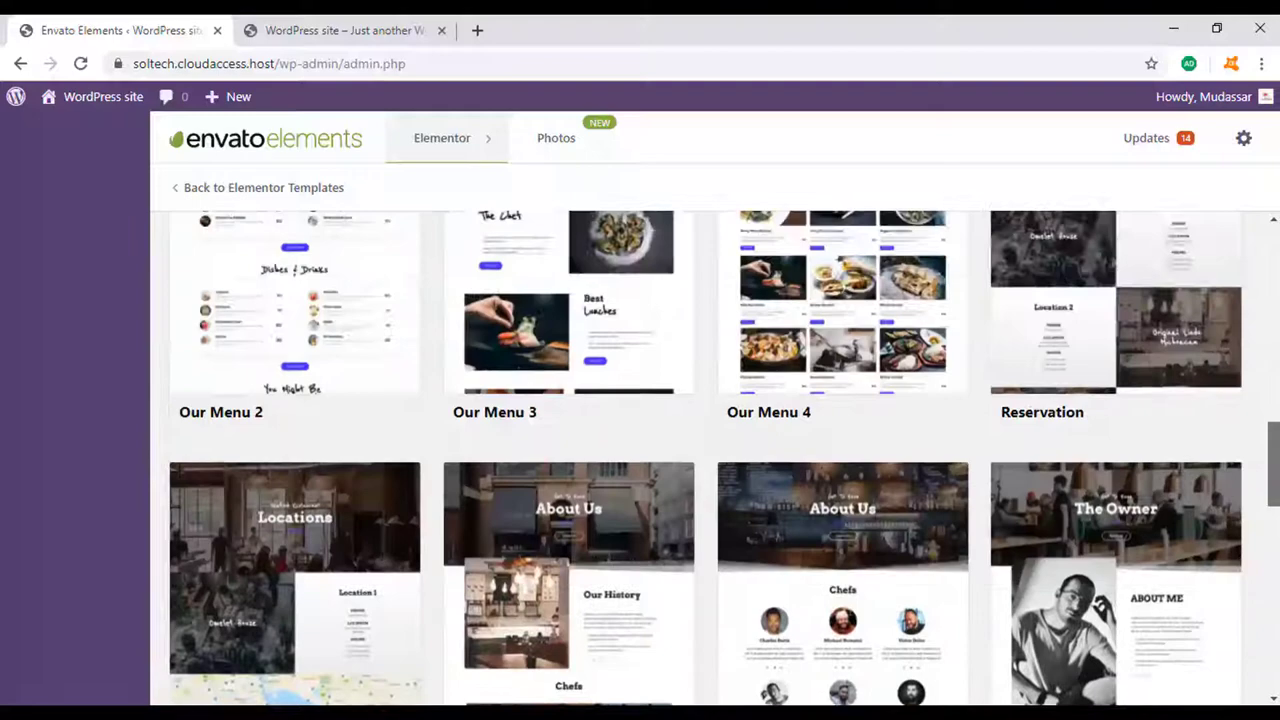
scroll(700, 460, up, 2)
scroll(700, 460, up, 3)
scroll(700, 460, up, 1)
scroll(700, 460, up, 1)
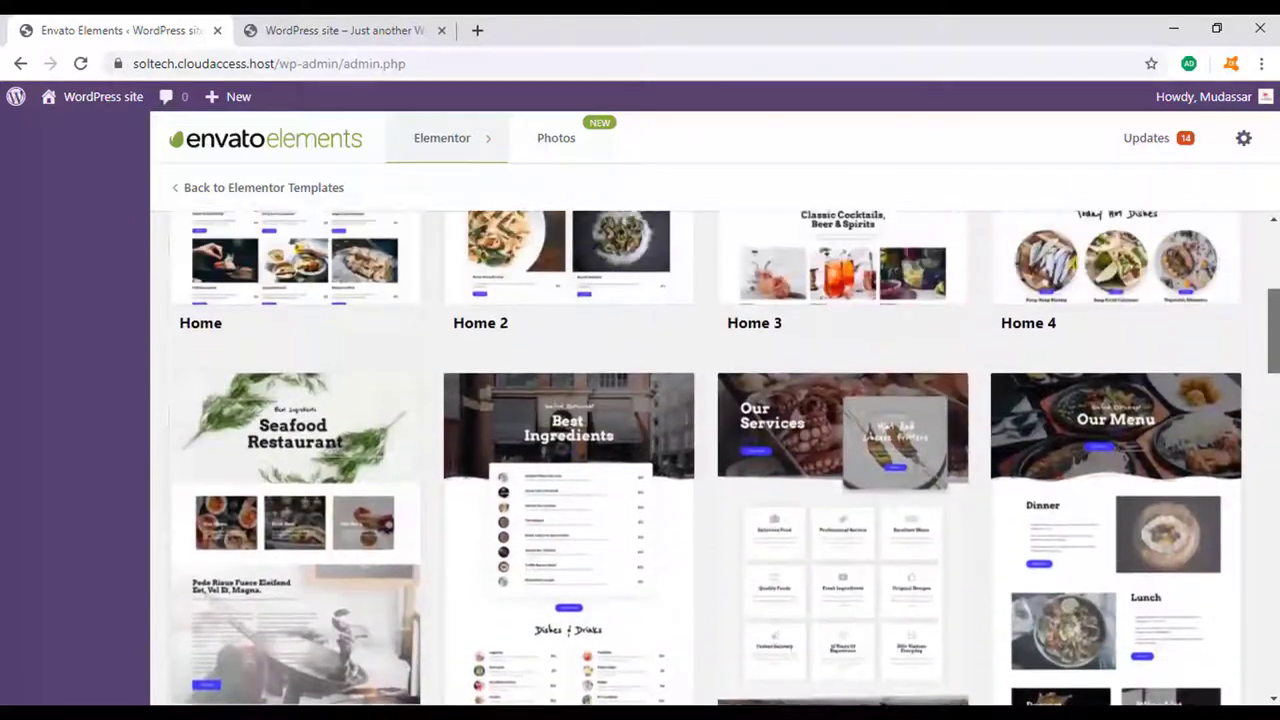
scroll(700, 460, up, 1)
scroll(700, 460, up, 1)
scroll(700, 460, up, 1)
scroll(700, 460, up, 1)
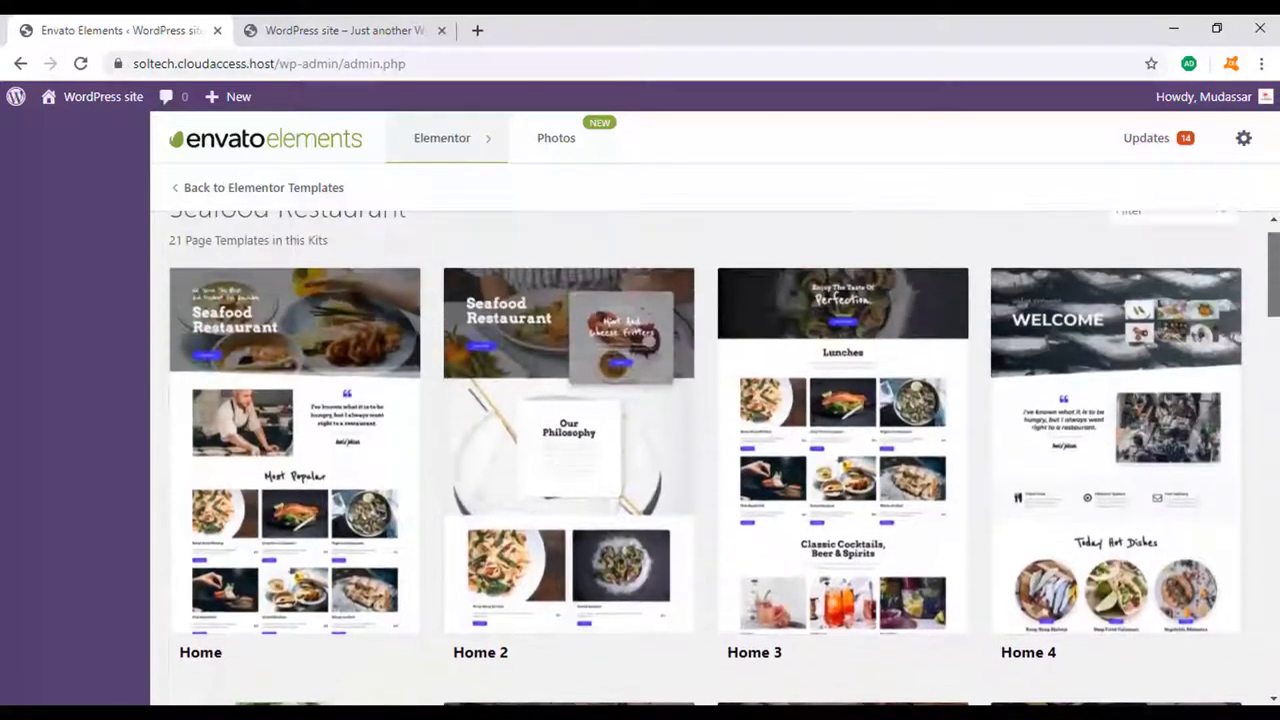
scroll(700, 460, down, 1)
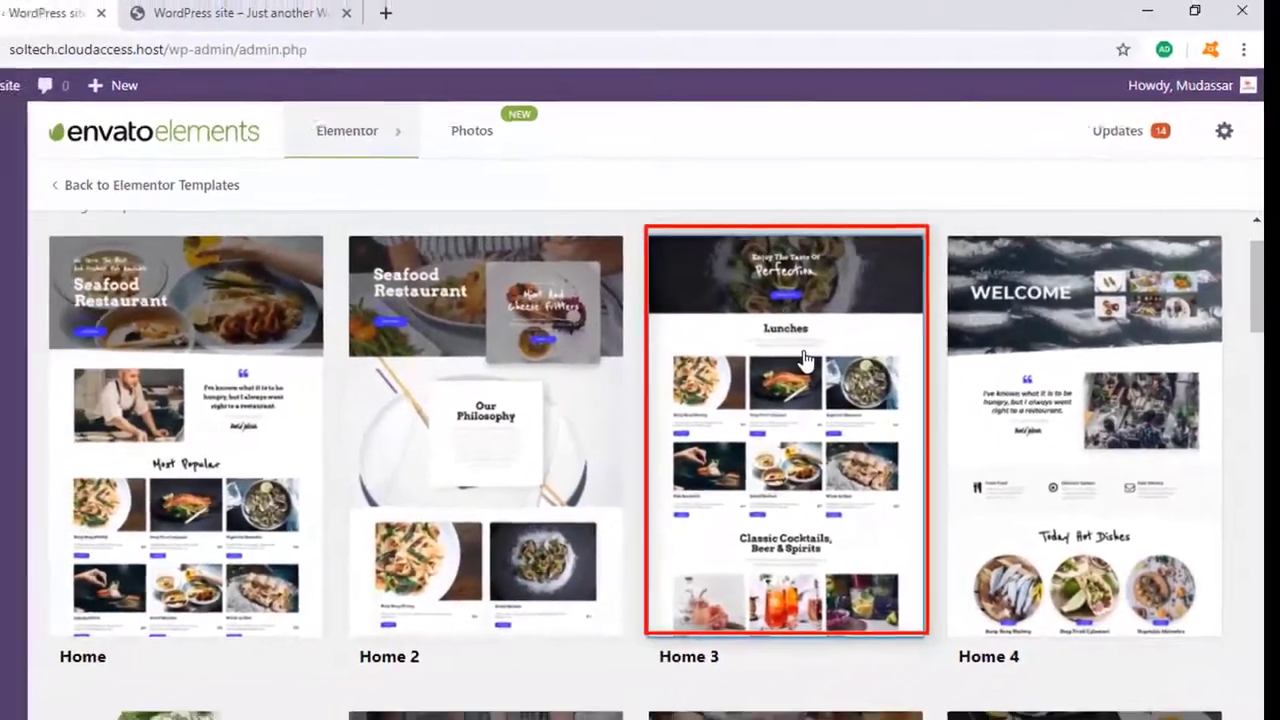
Import the Home 3 template and return to the kit's template list.
click(750, 373)
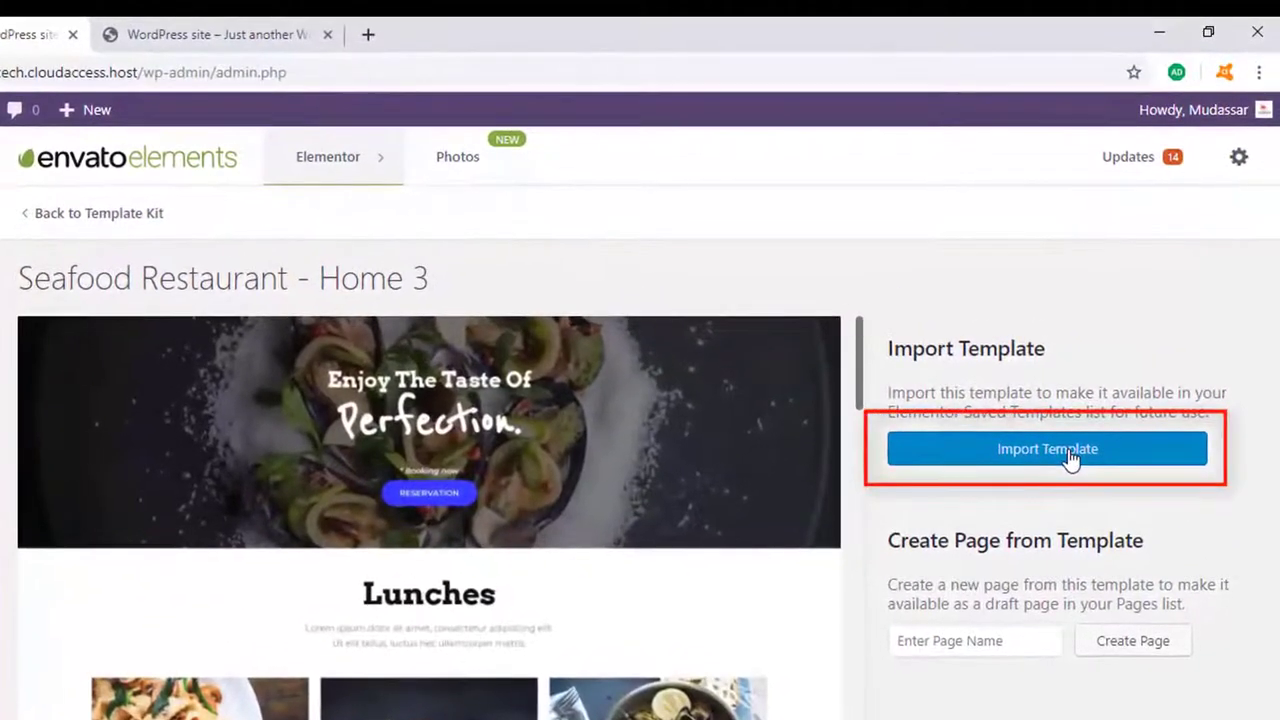
click(1090, 396)
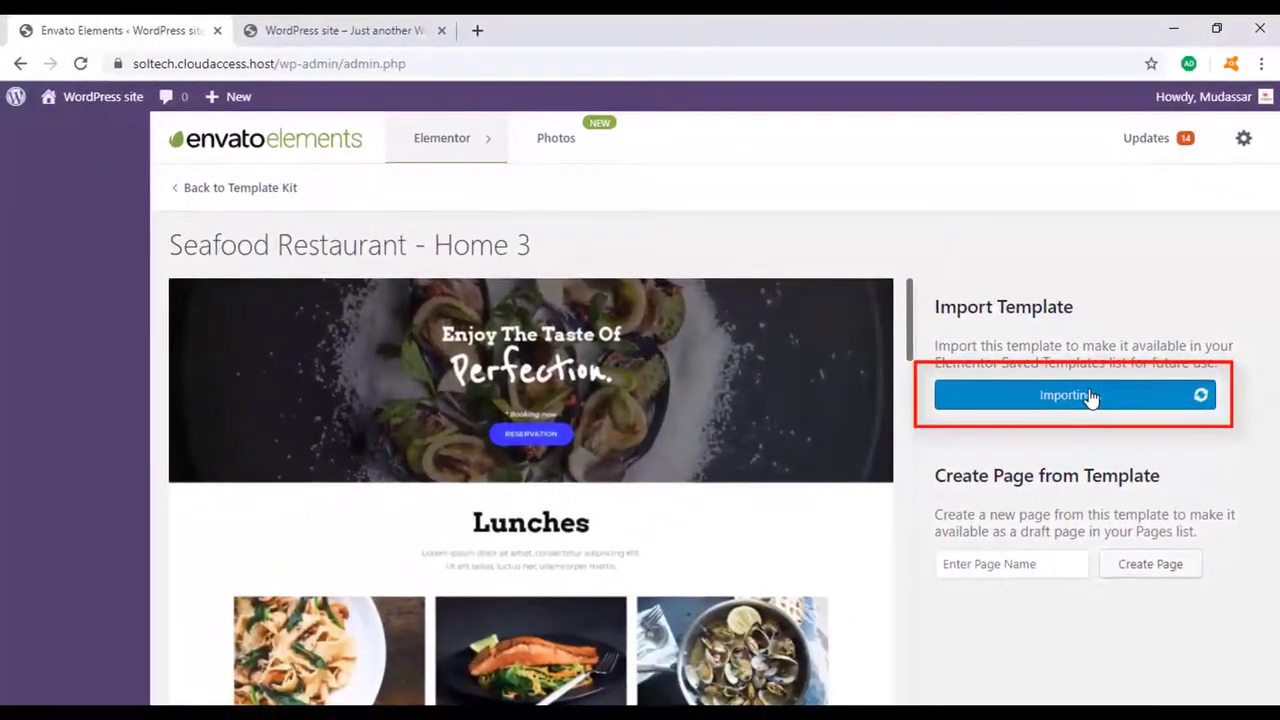
click(185, 199)
Open the Our Services template's details, then go back to the kit list.
scroll(974, 366, down, 5)
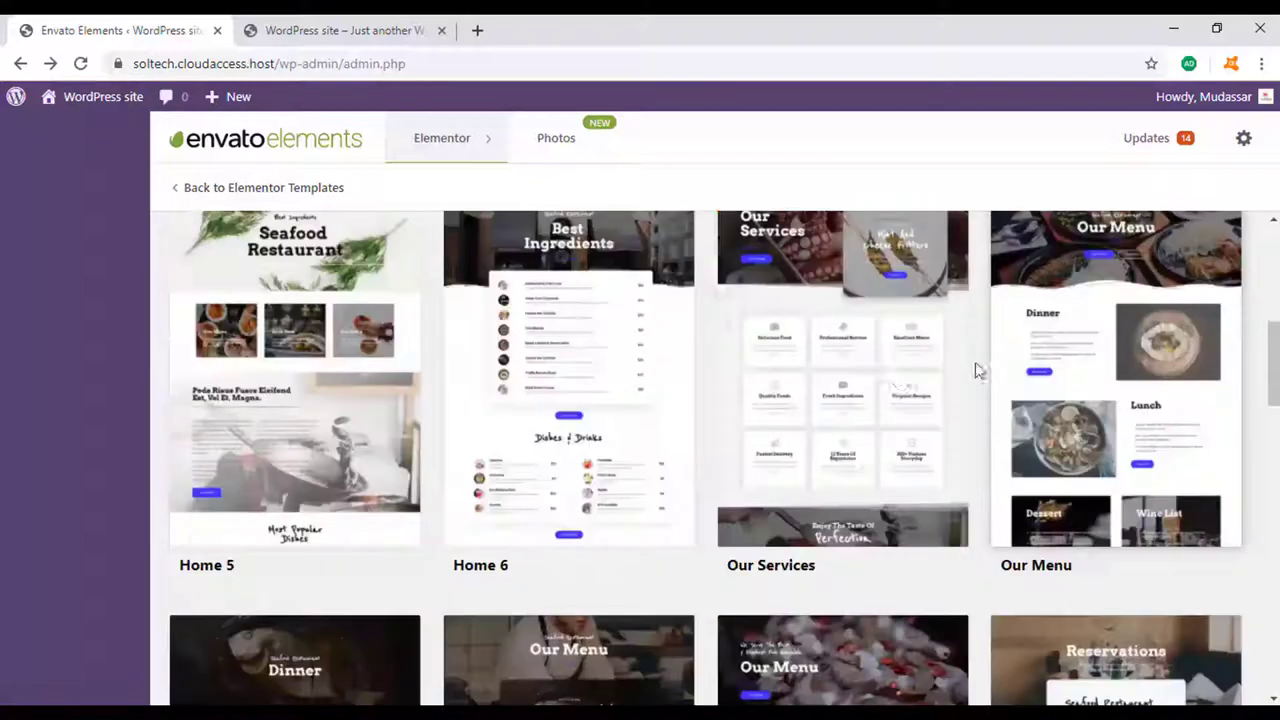
click(833, 358)
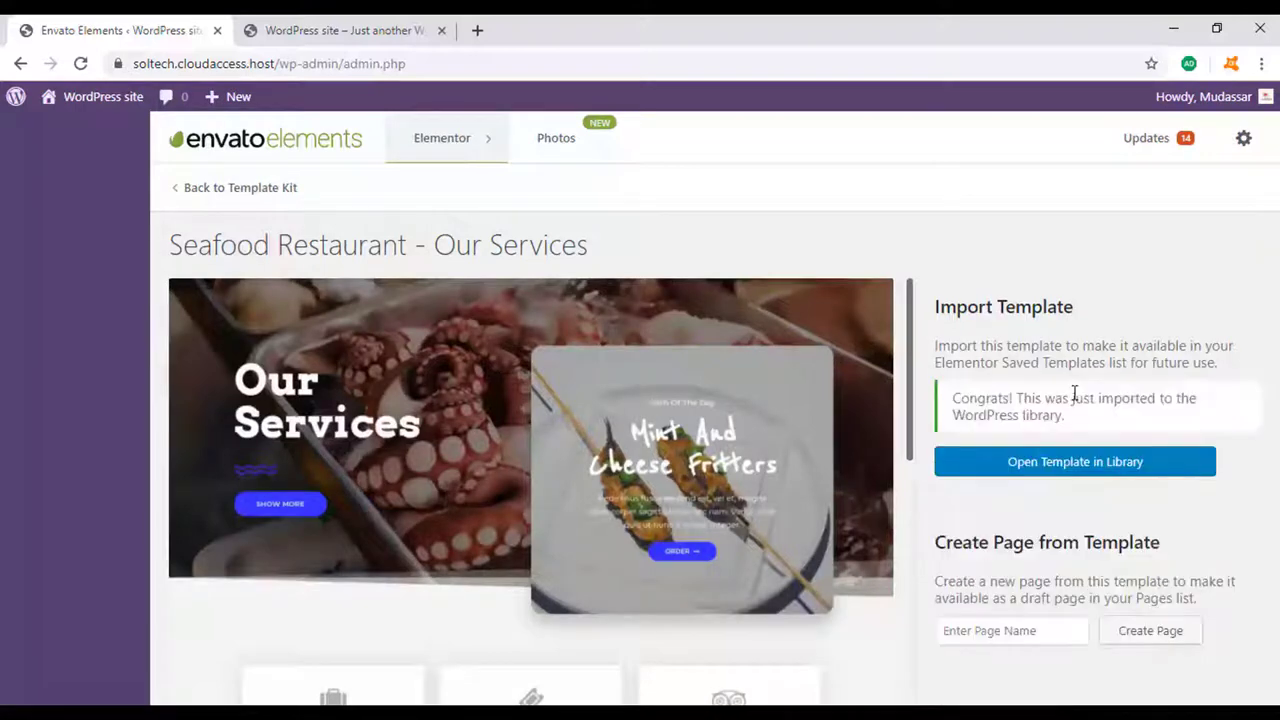
click(178, 195)
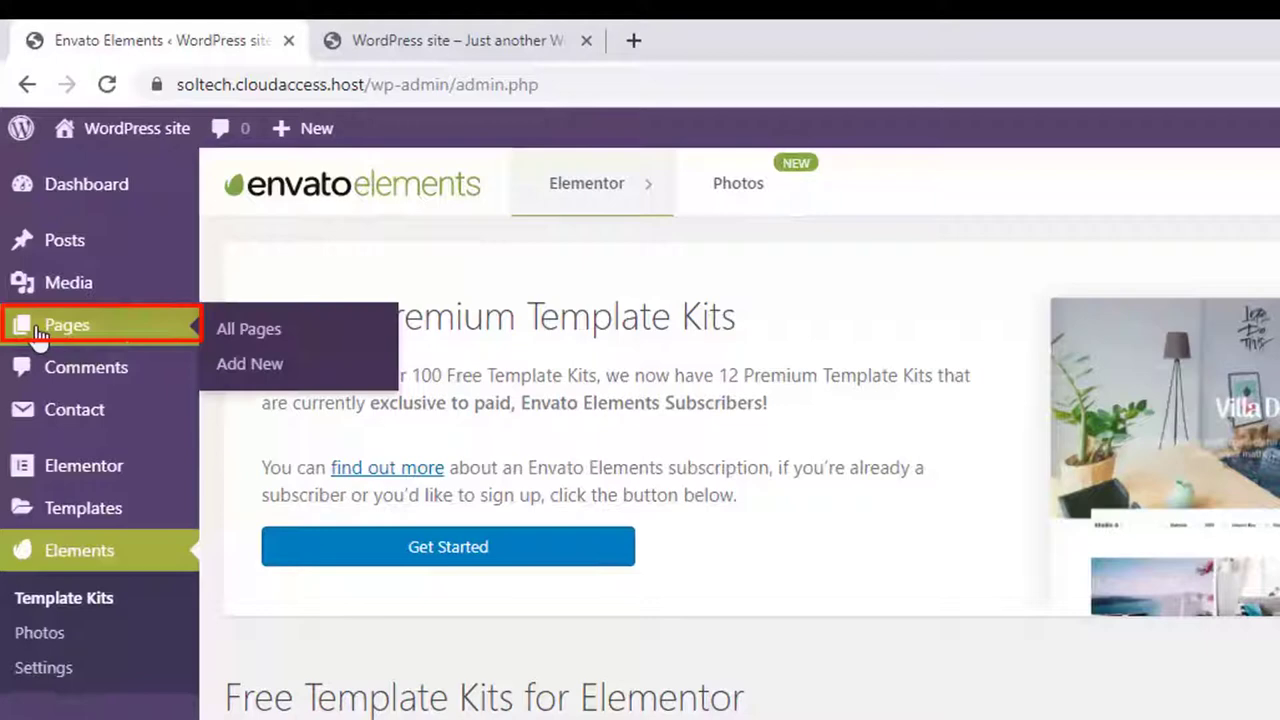
Create a new page titled 'Home' and publish it.
click(250, 366)
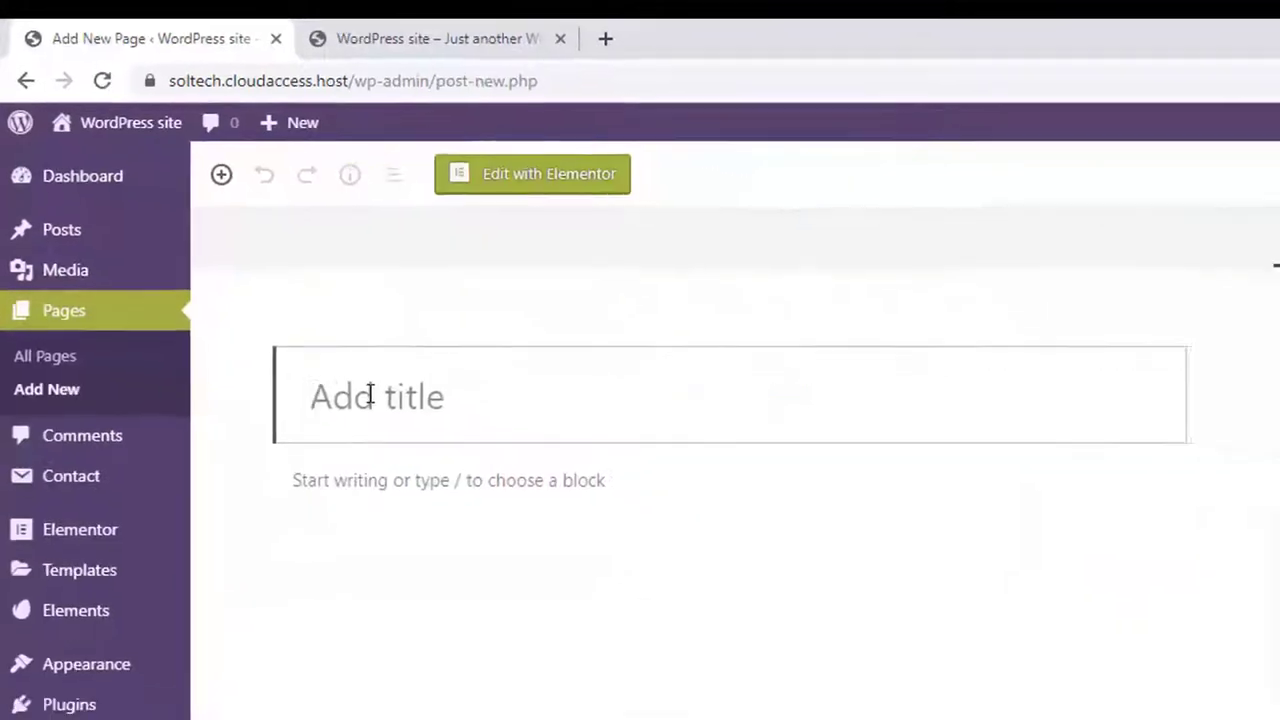
text(H)
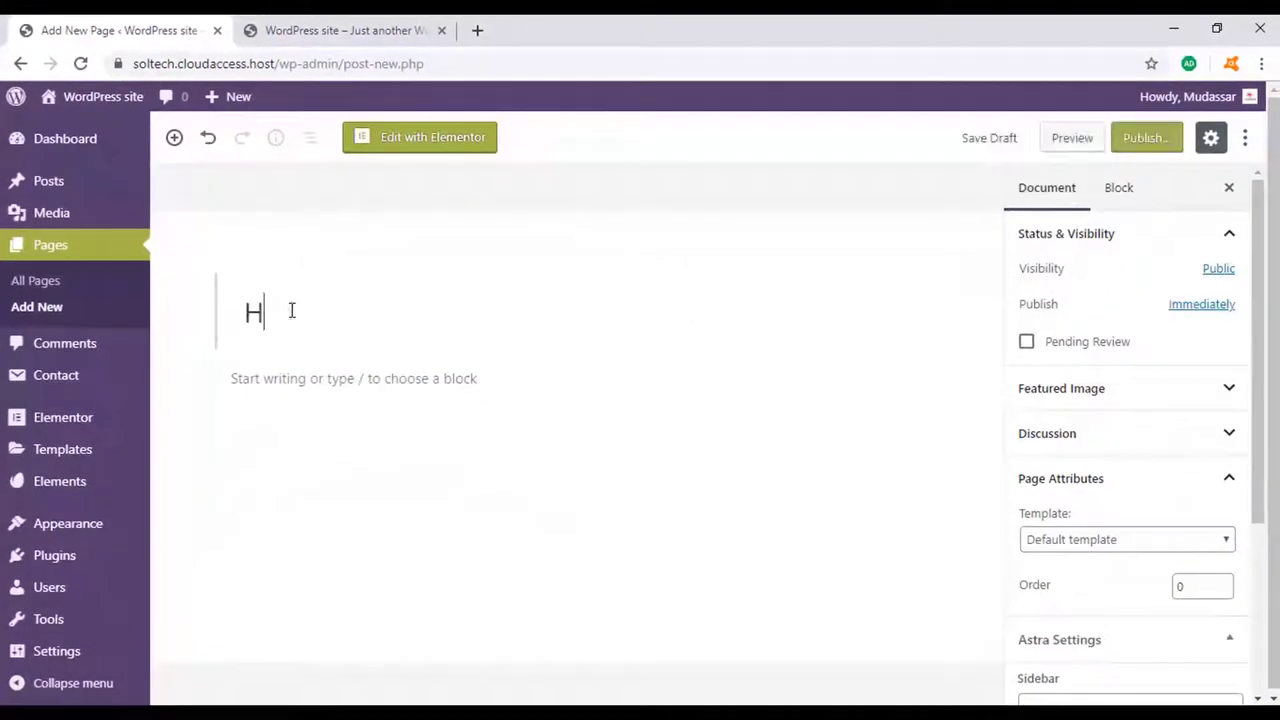
text(ome)
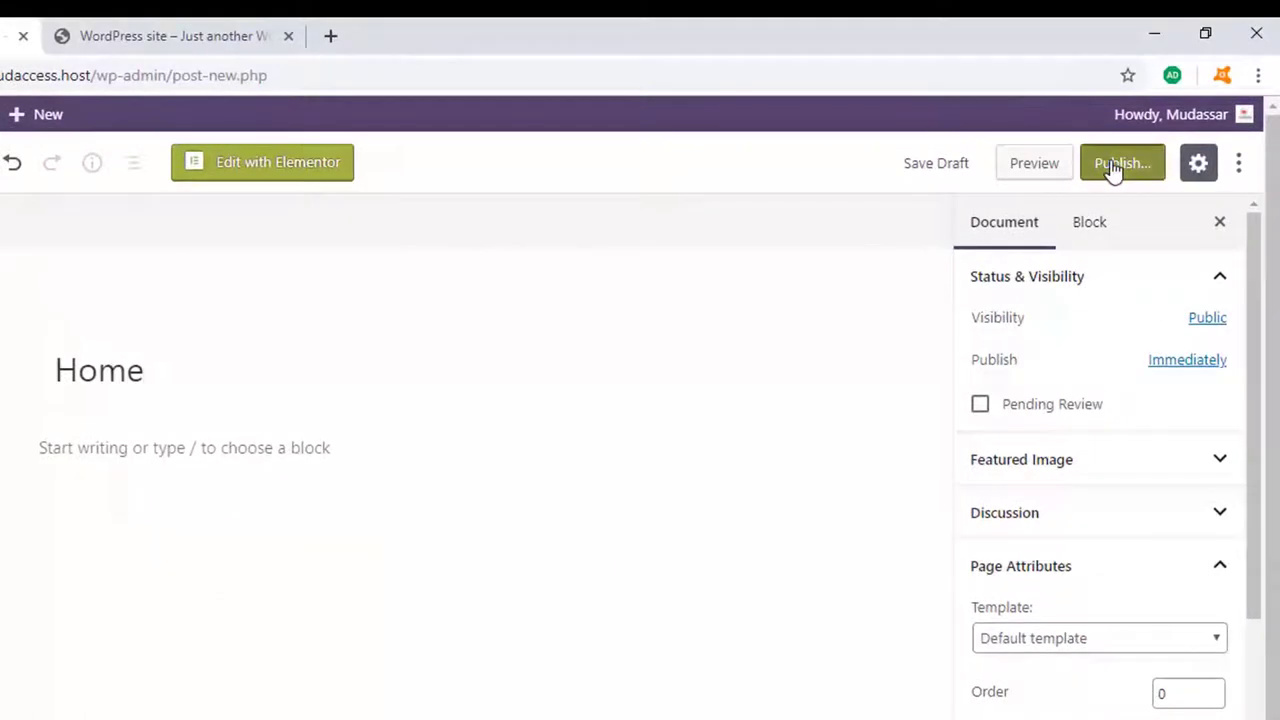
click(1110, 168)
click(1122, 166)
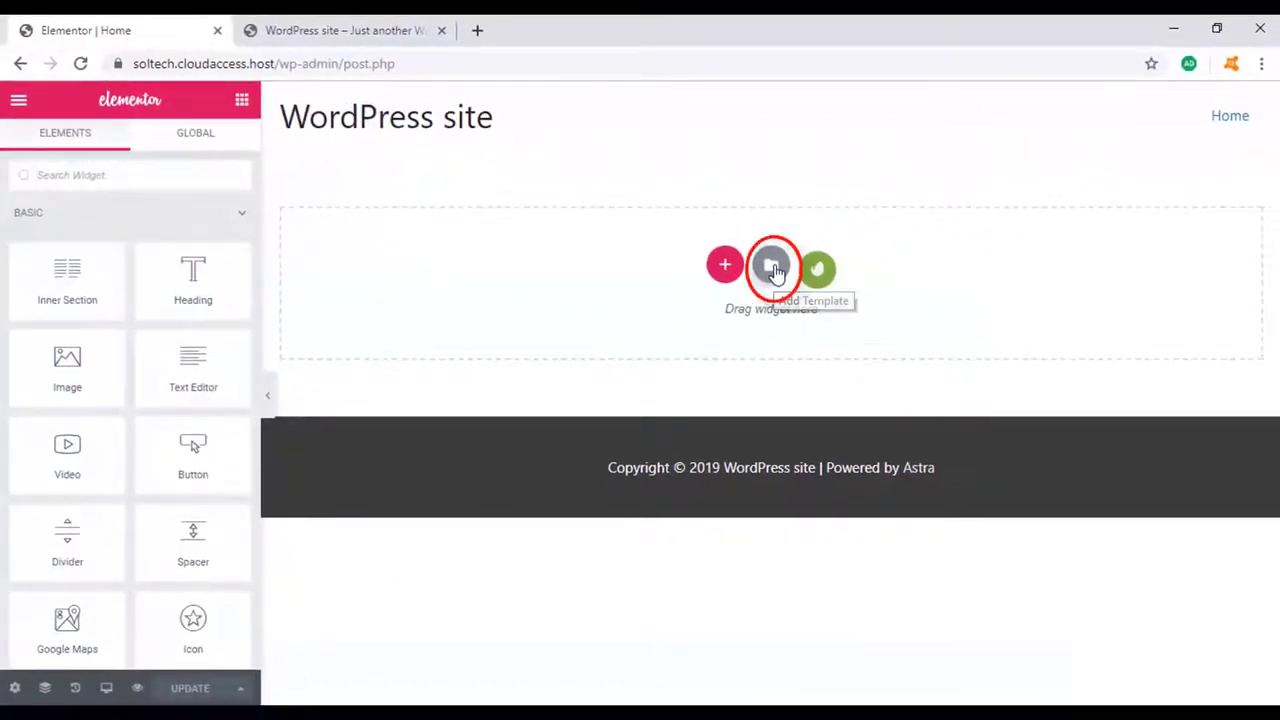
click(772, 268)
click(731, 143)
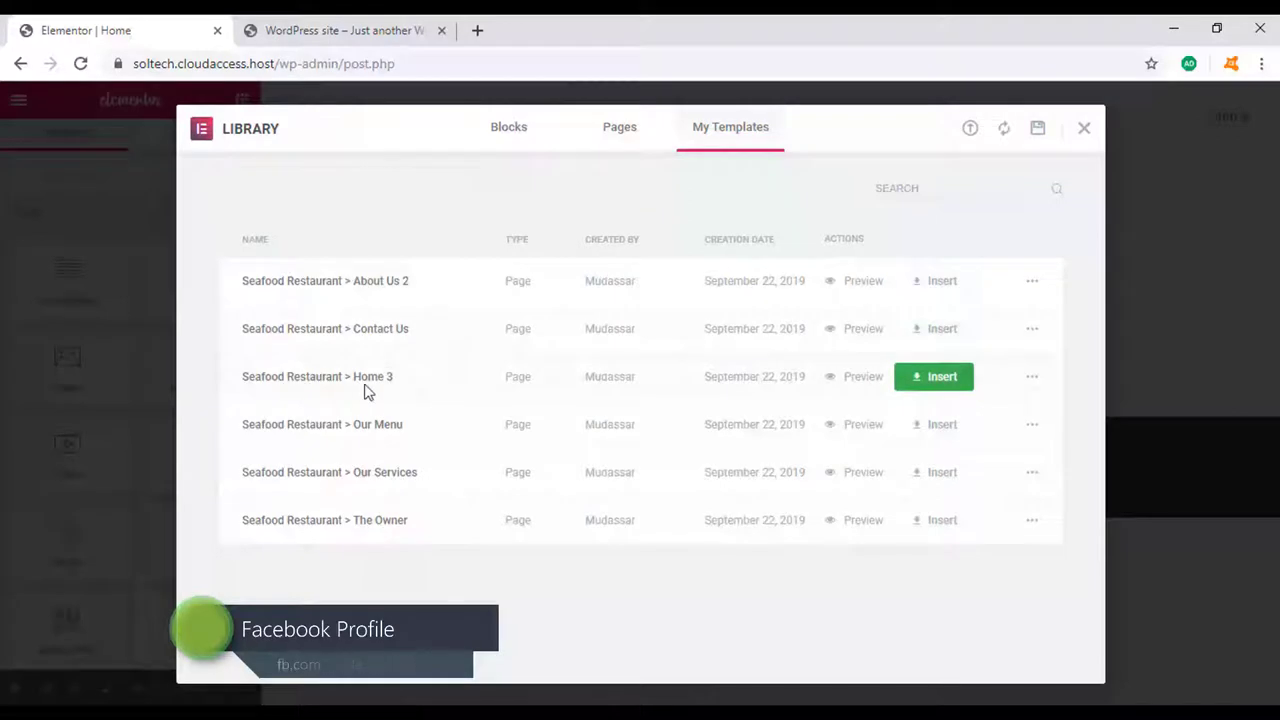
click(938, 380)
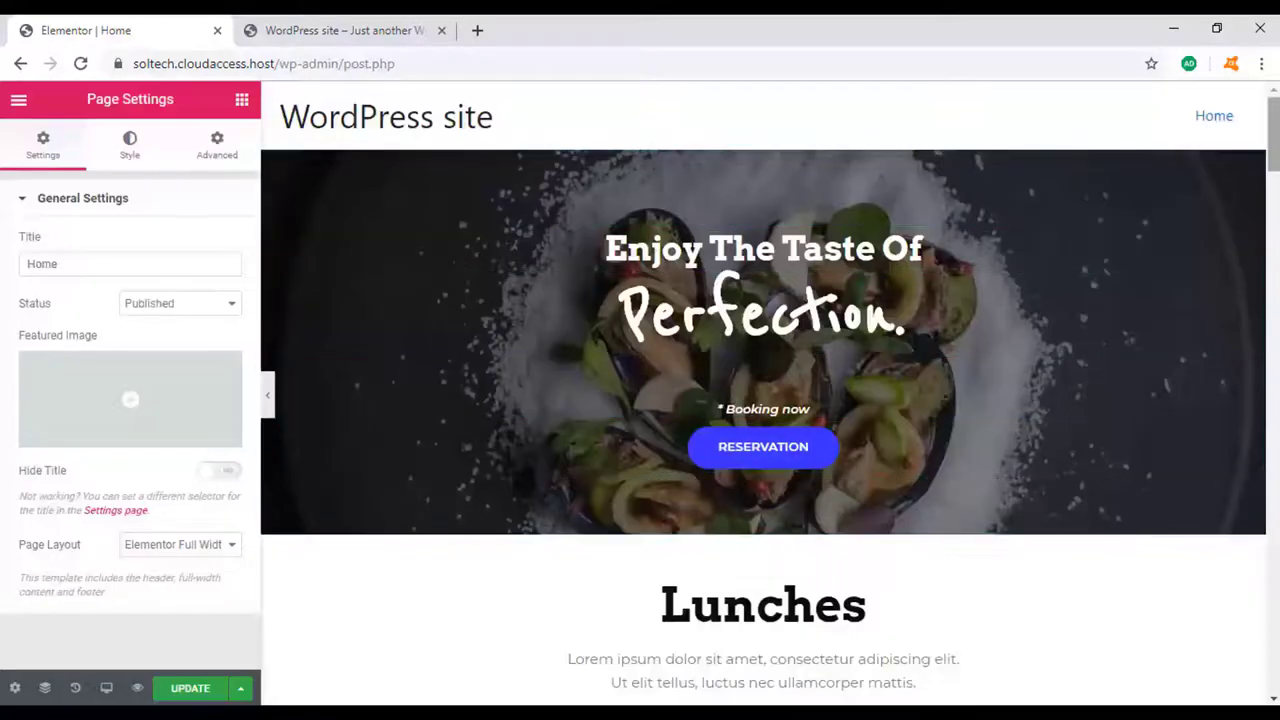
scroll(763, 400, down, 2)
scroll(763, 400, down, 5)
scroll(763, 400, down, 4)
scroll(763, 400, down, 5)
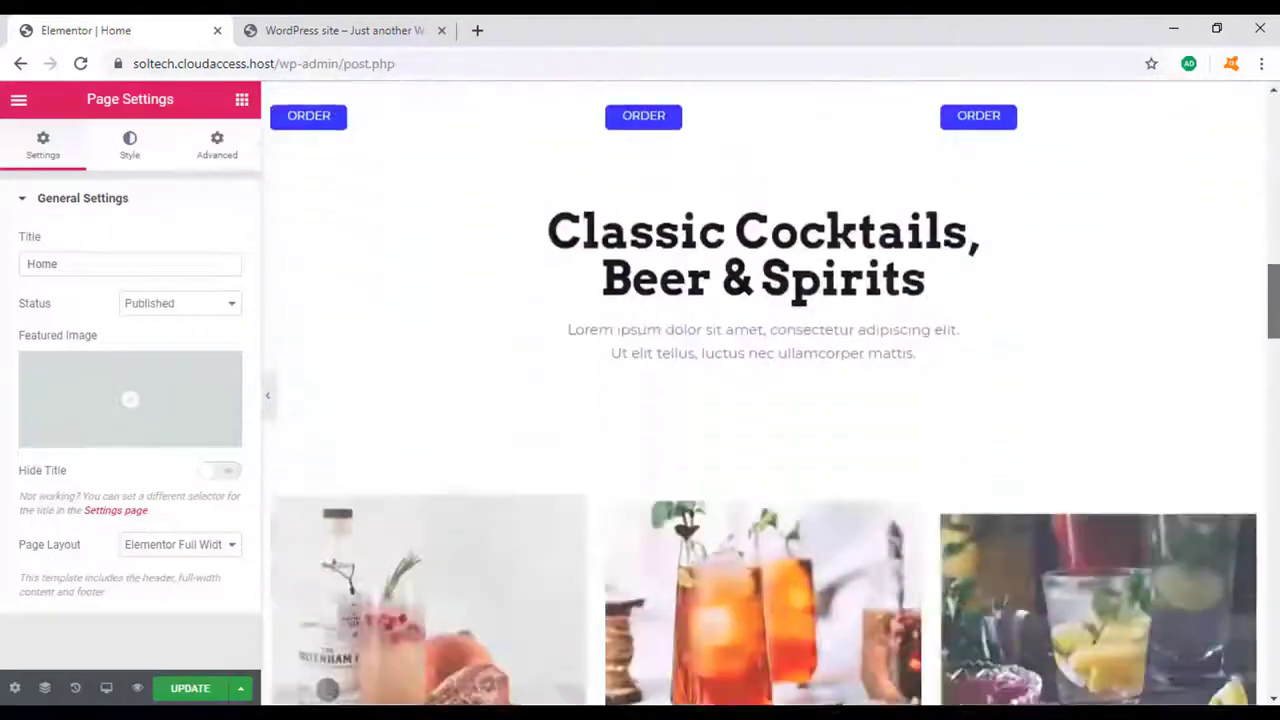
scroll(763, 400, down, 5)
scroll(763, 400, down, 4)
scroll(763, 400, down, 5)
scroll(763, 400, down, 2)
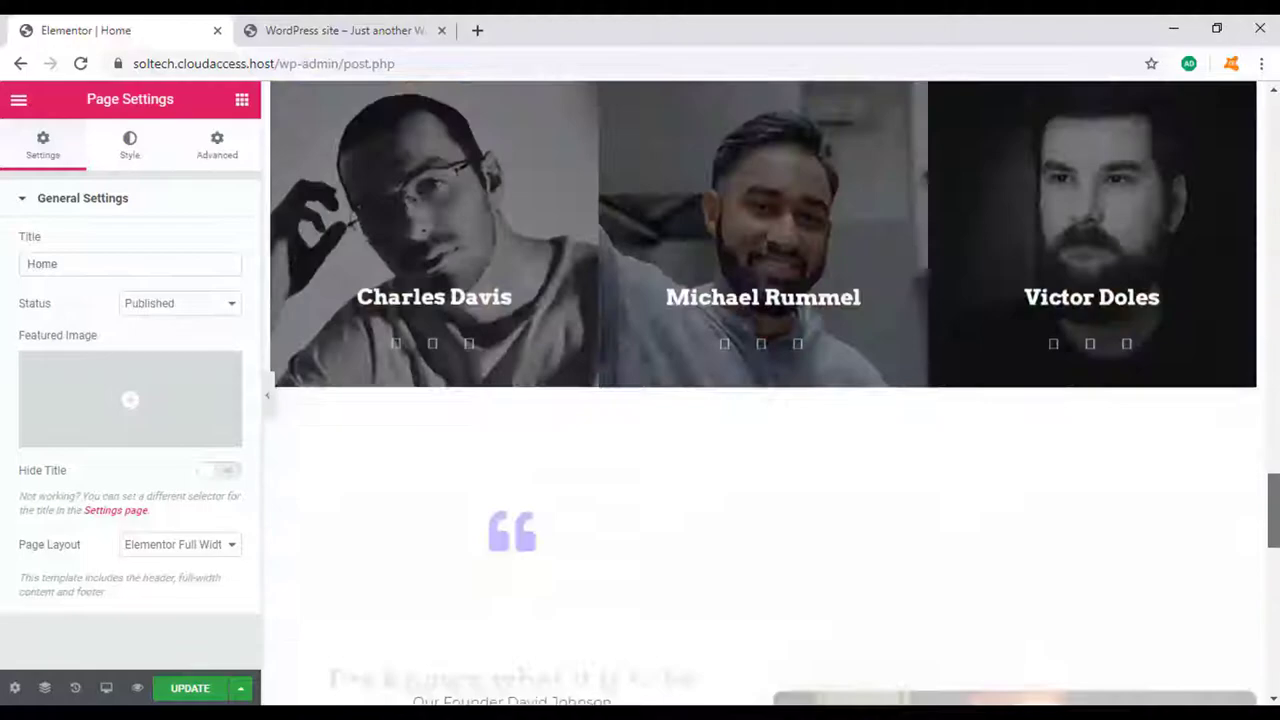
scroll(763, 400, down, 5)
scroll(763, 400, down, 4)
scroll(763, 400, down, 3)
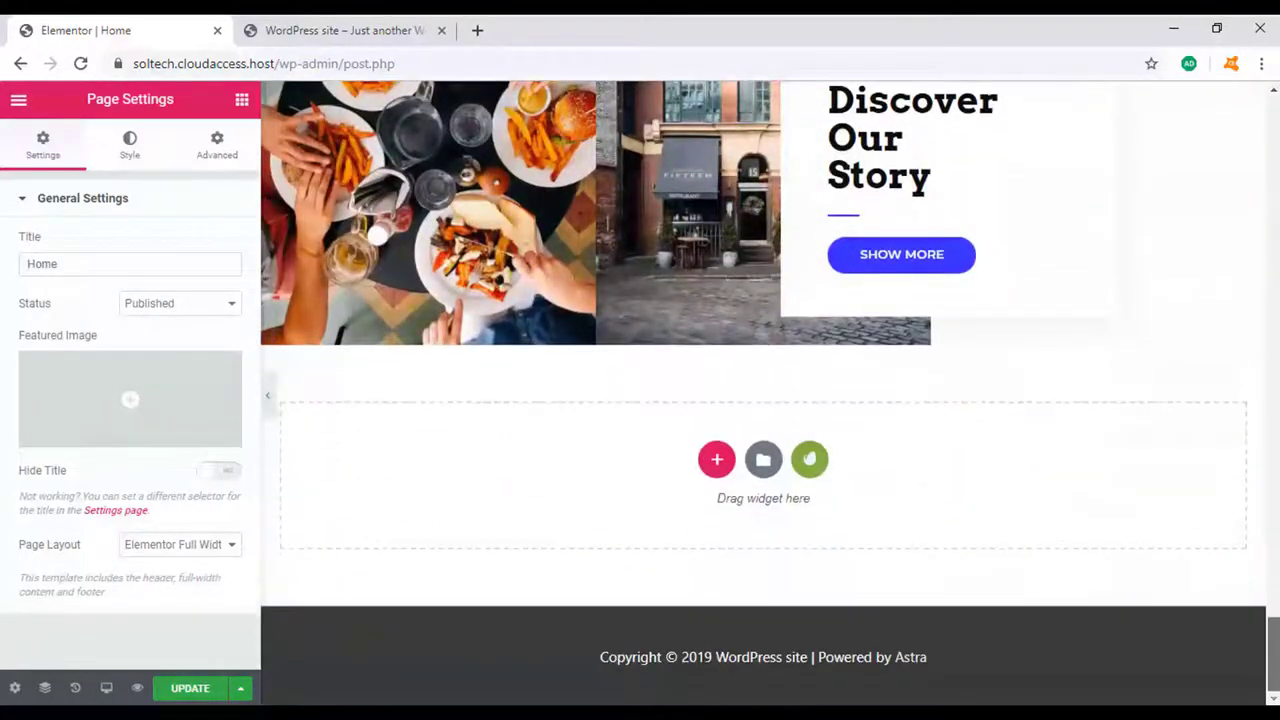
scroll(763, 400, up, 3)
scroll(763, 400, up, 8)
scroll(763, 400, up, 10)
scroll(763, 400, up, 4)
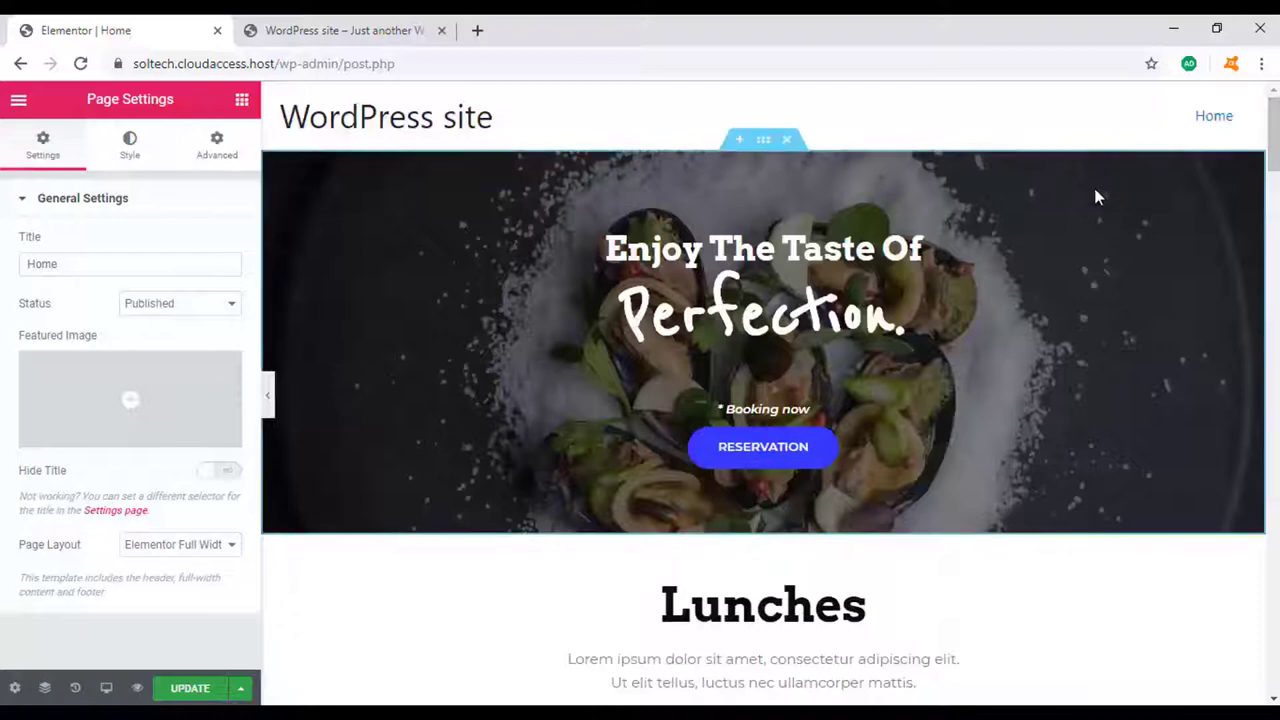
mouse_move(763, 340)
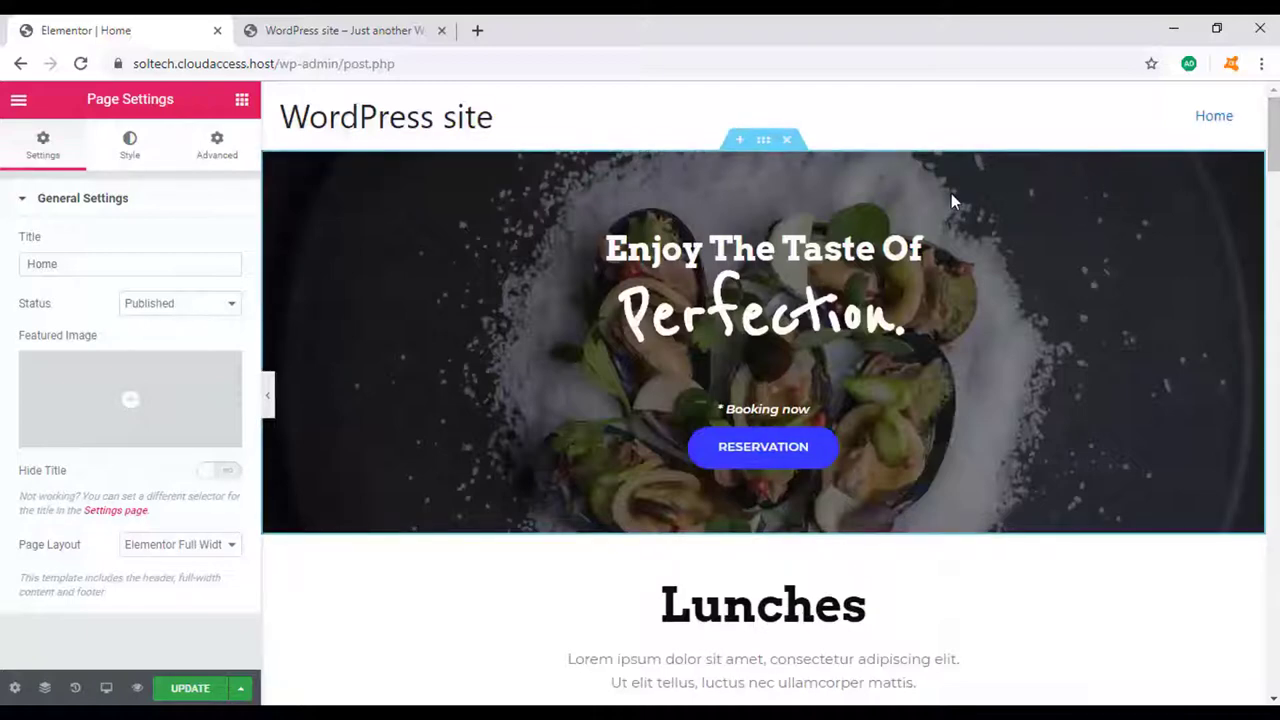
mouse_move(763, 313)
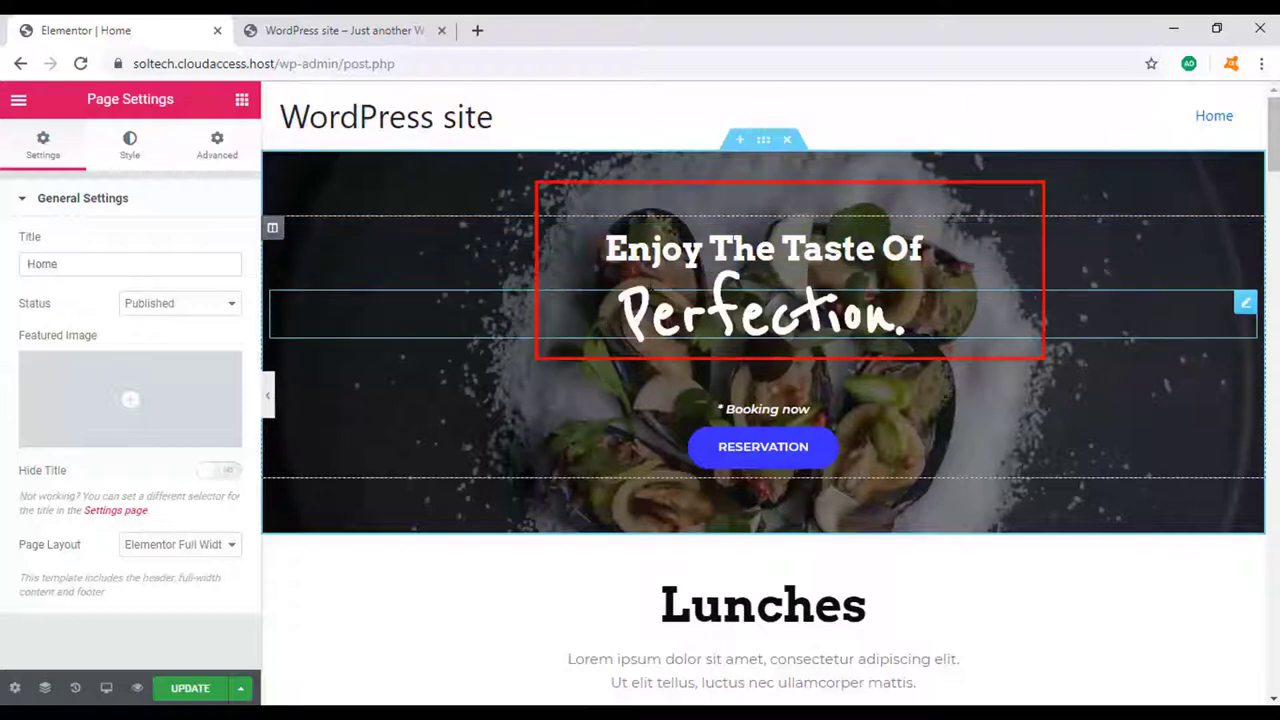
Change the hero heading to 'Enjoy The Taste Of Today' and replace the first lunch photo with the plate image.
click(762, 244)
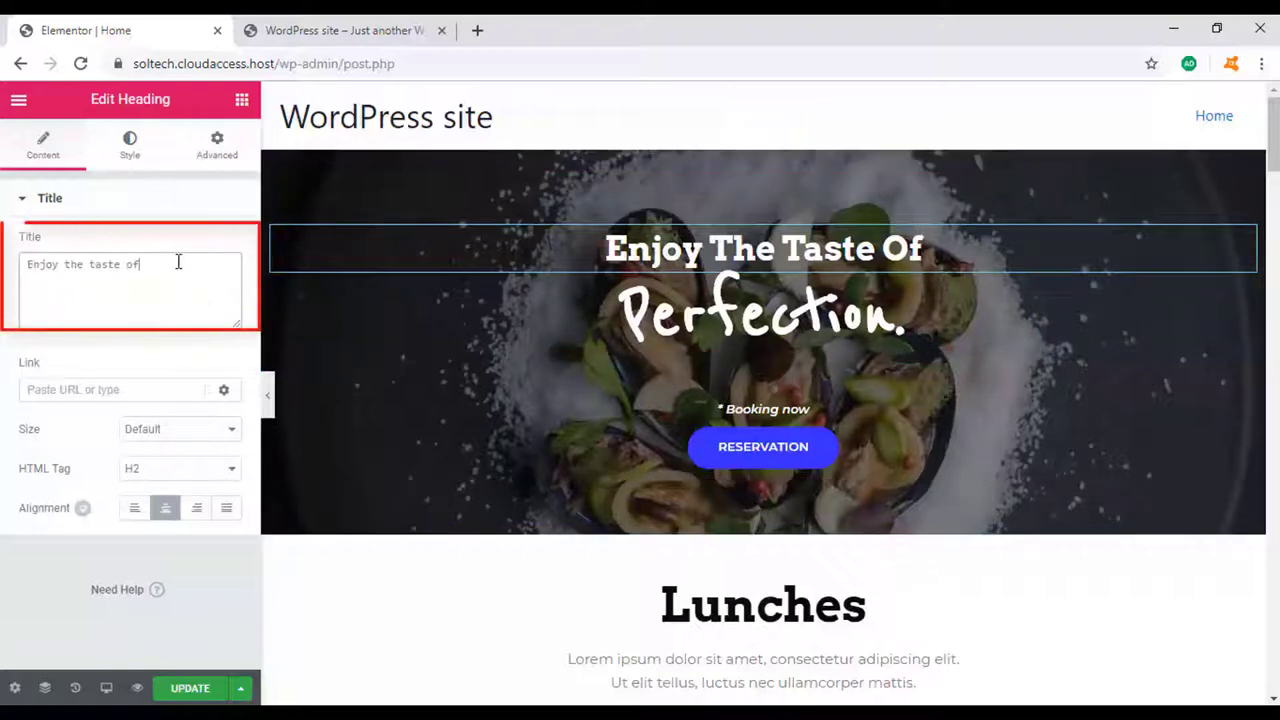
text(to)
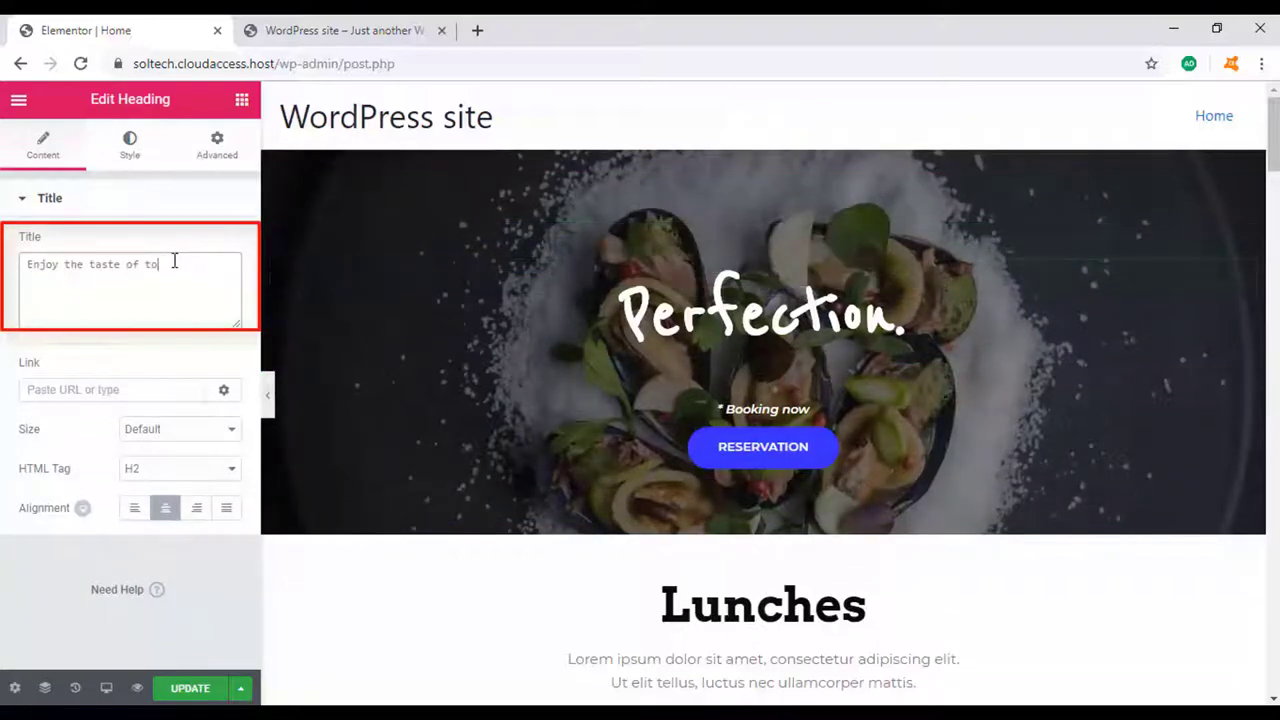
text(day)
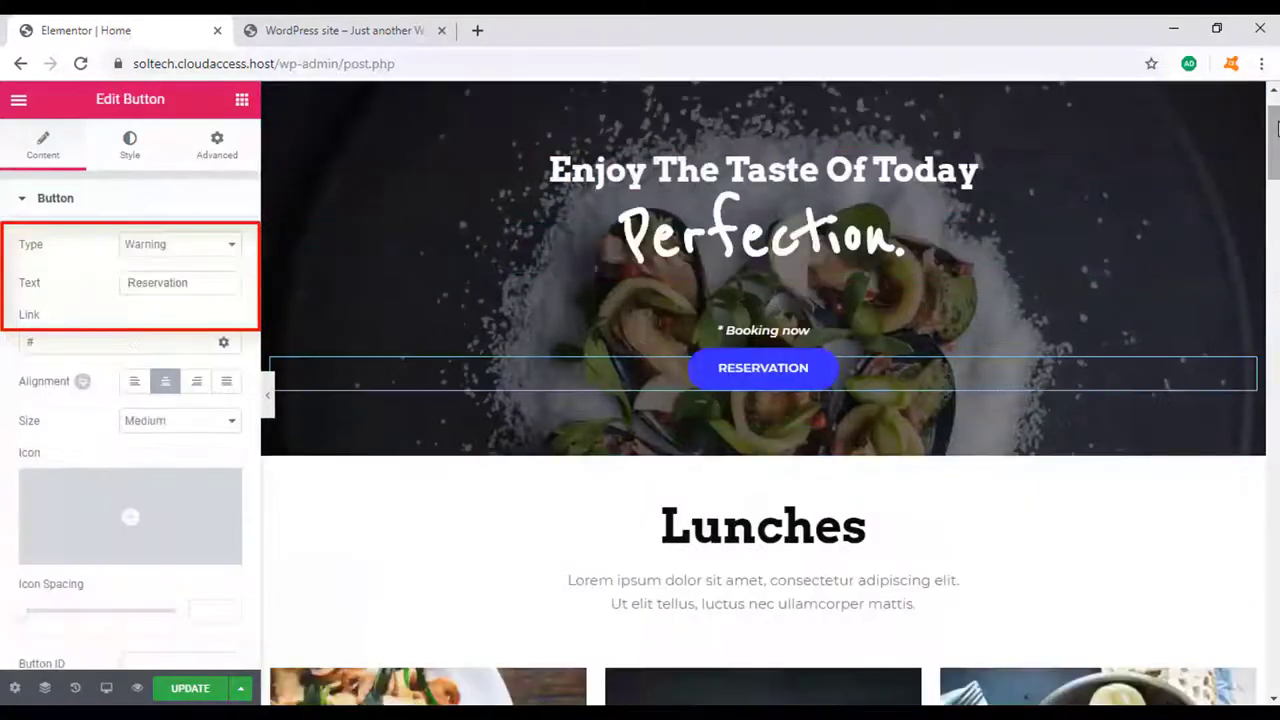
scroll(700, 400, down, 4)
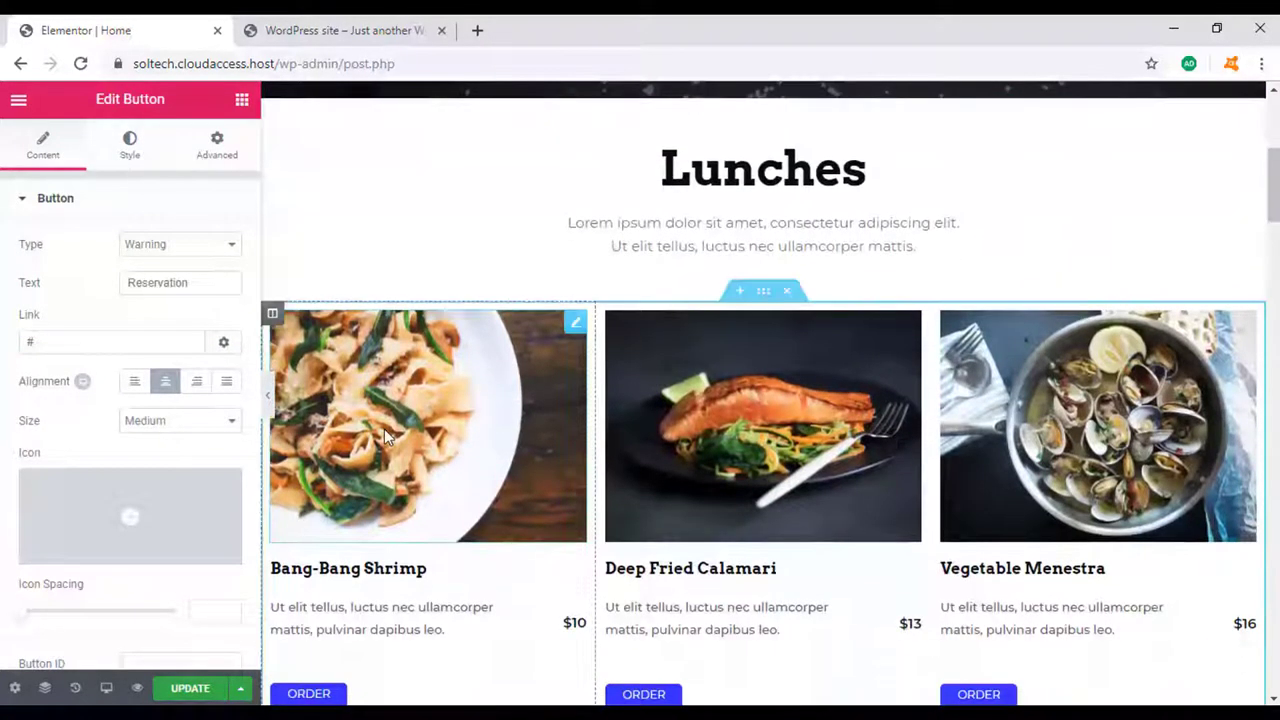
click(384, 429)
click(125, 285)
click(100, 563)
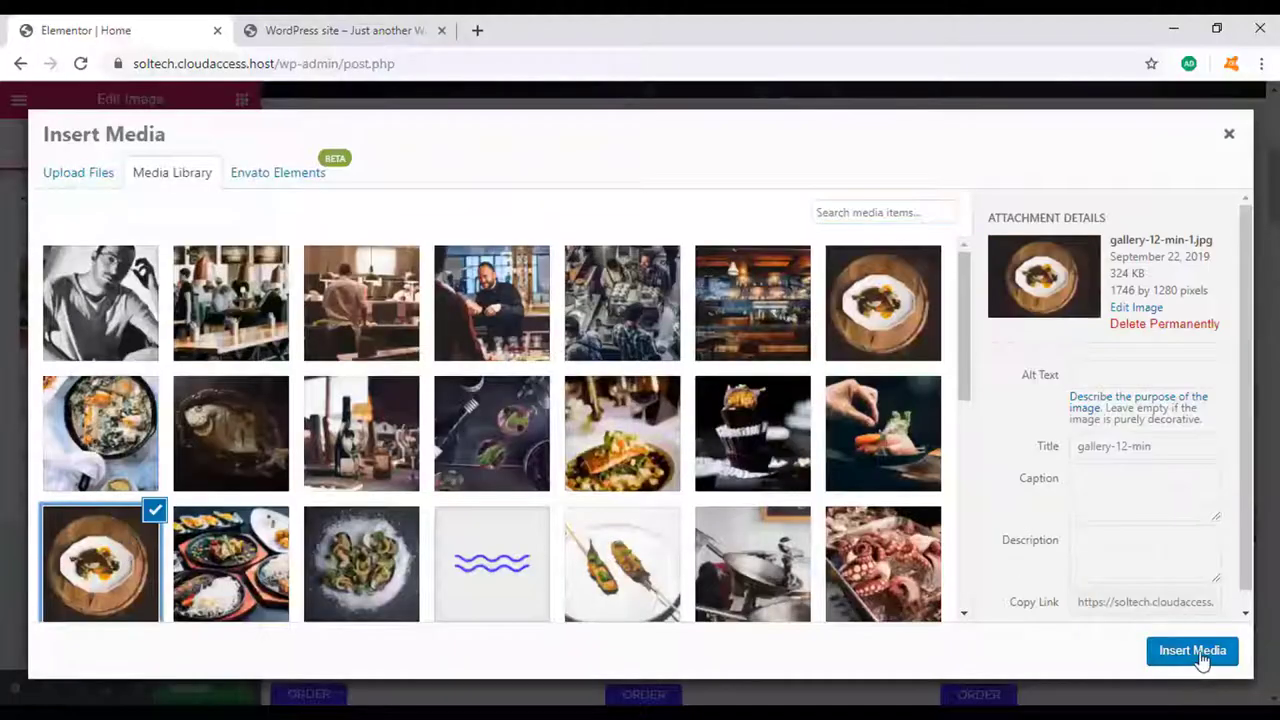
click(1192, 651)
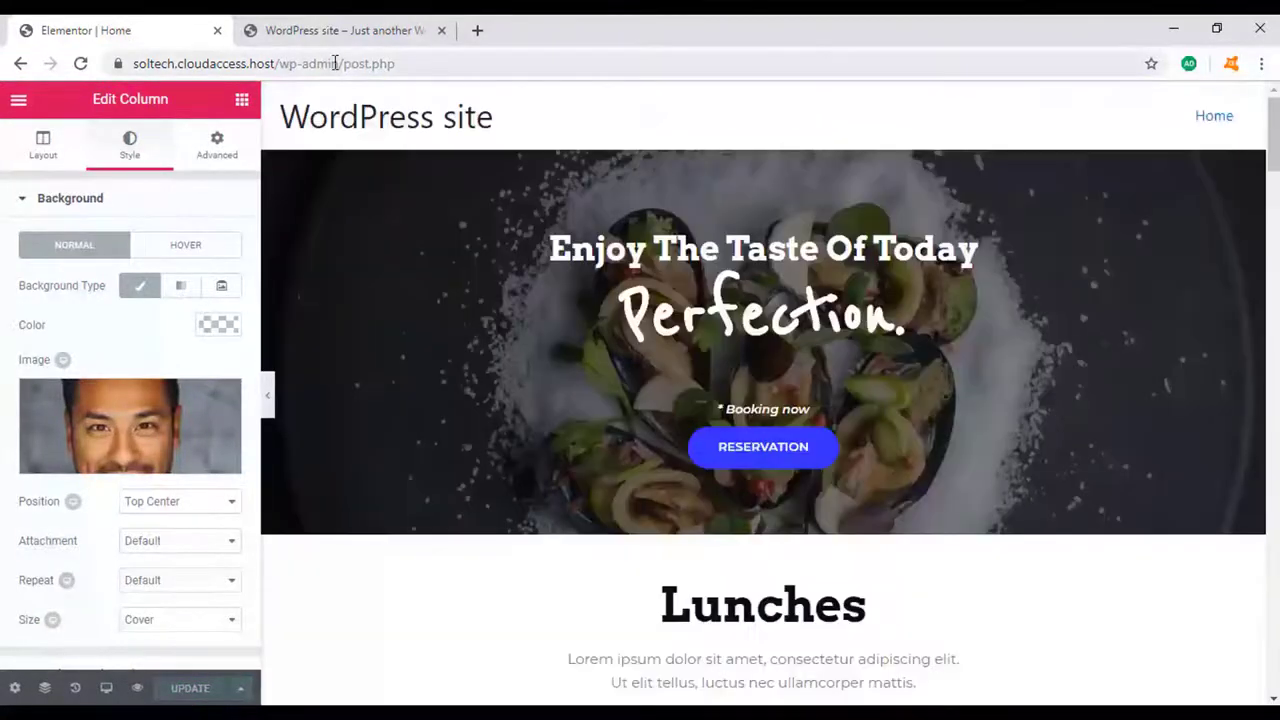
Return to the WordPress dashboard by trimming the address to /wp-admin/.
drag(343, 63, 632, 63)
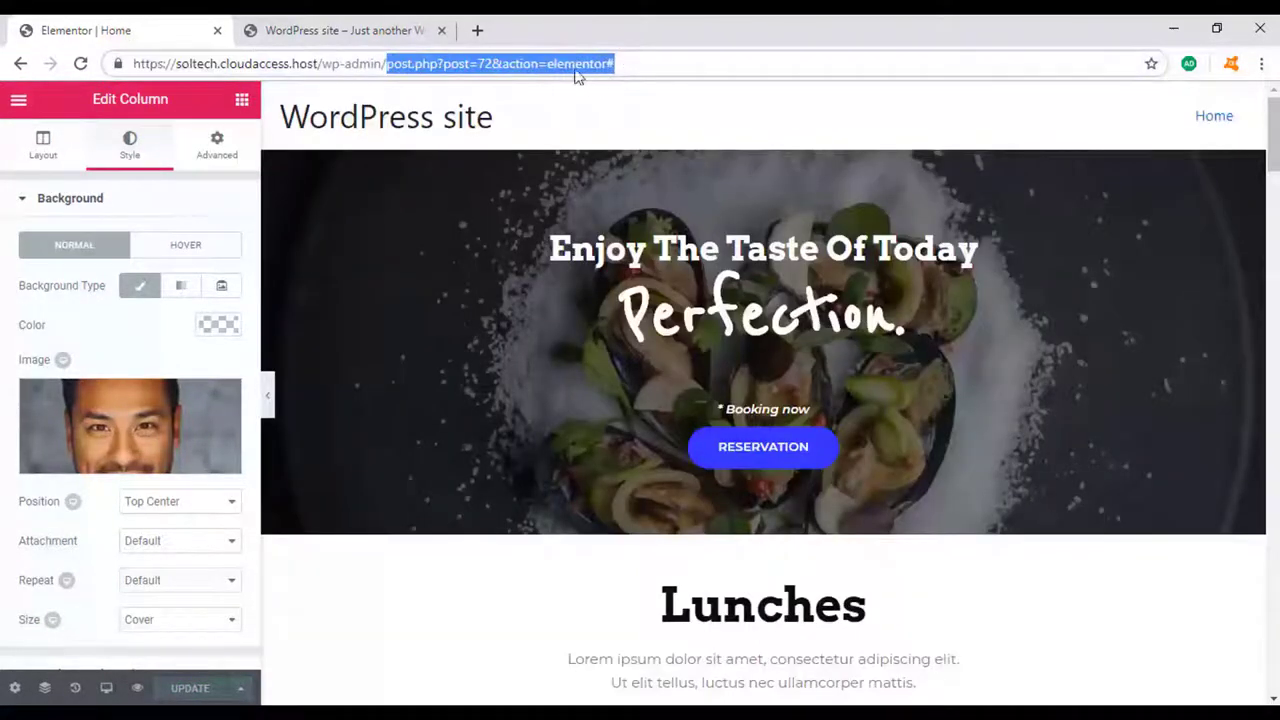
key(BackSpace)
key(Return)
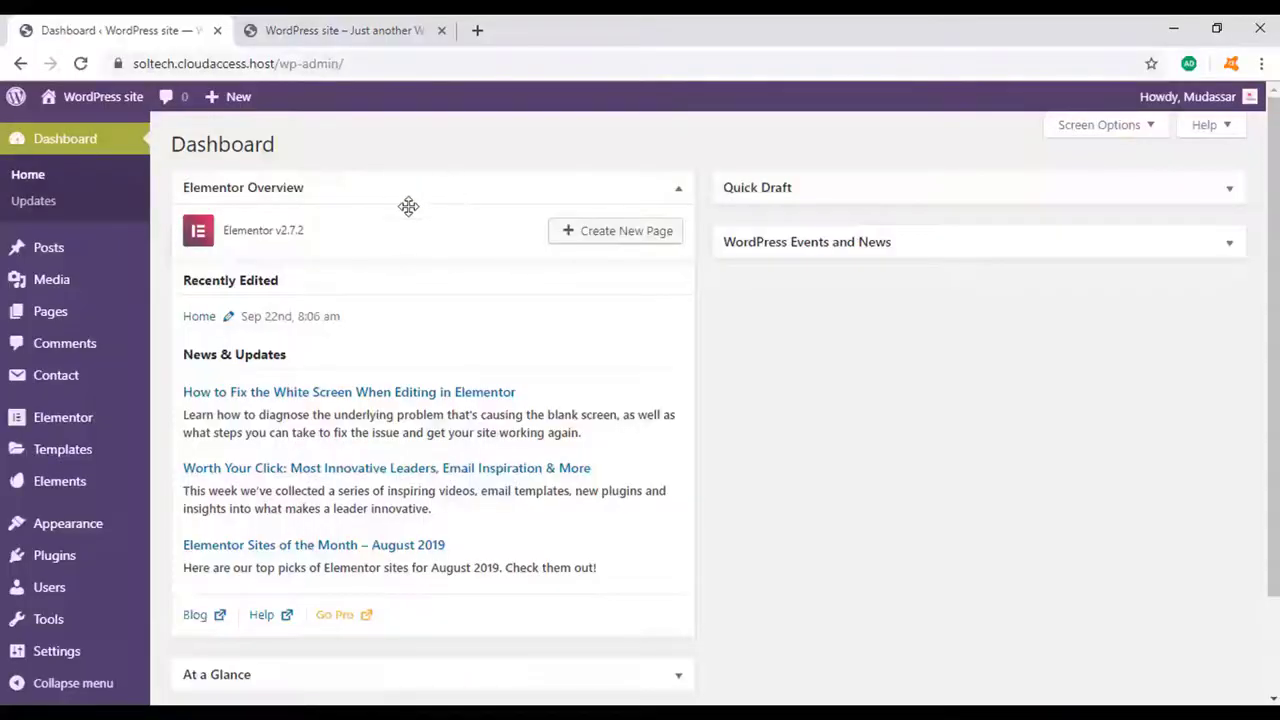
mouse_move(50, 311)
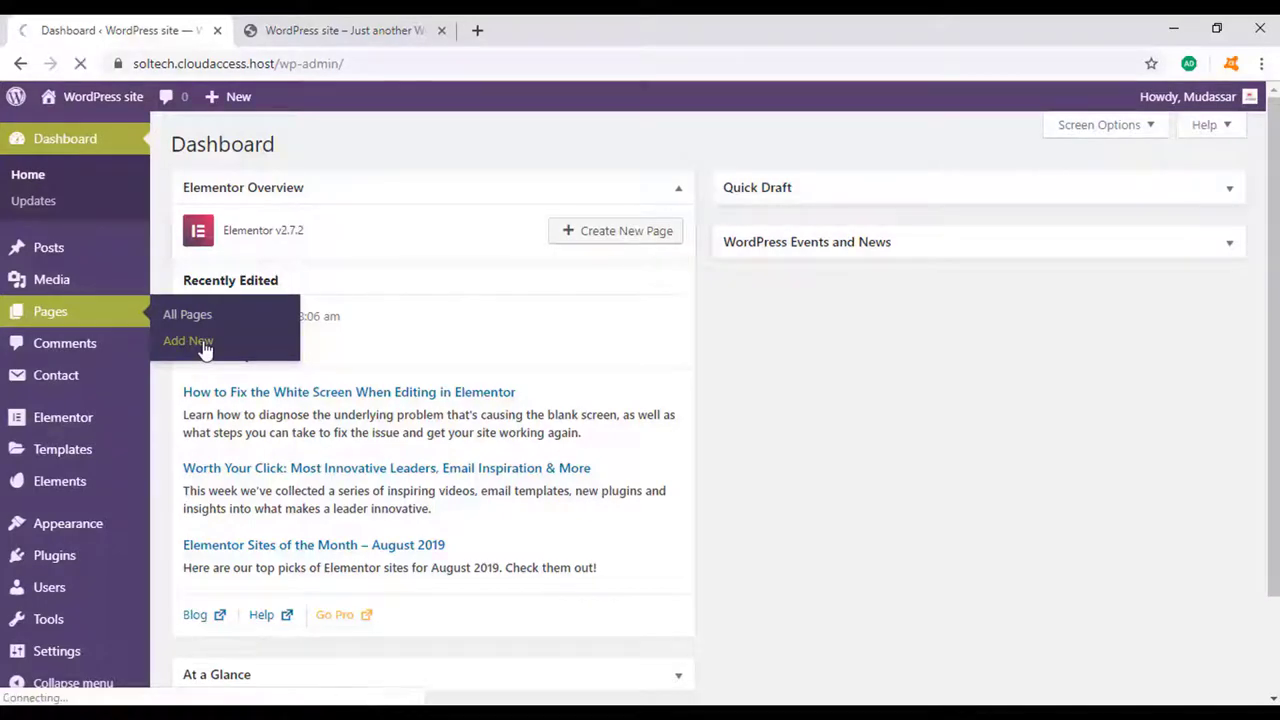
Create and publish a new page titled Services.
text(Services)
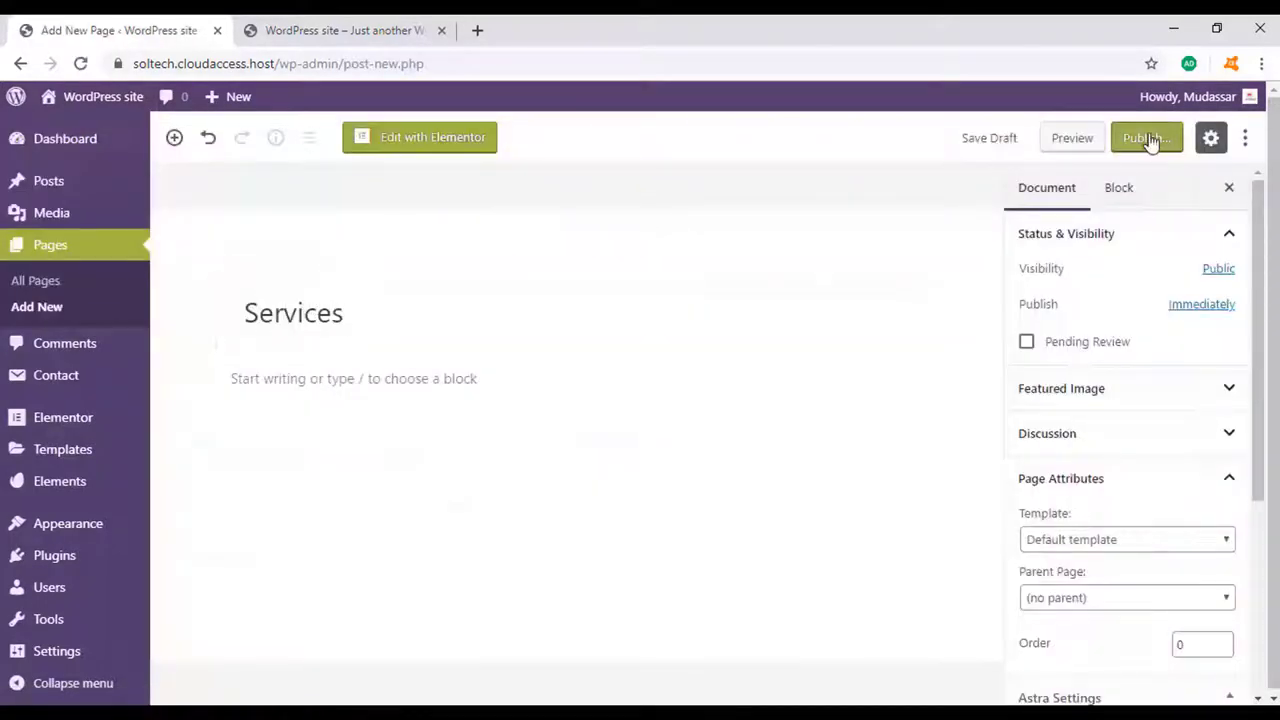
click(1150, 140)
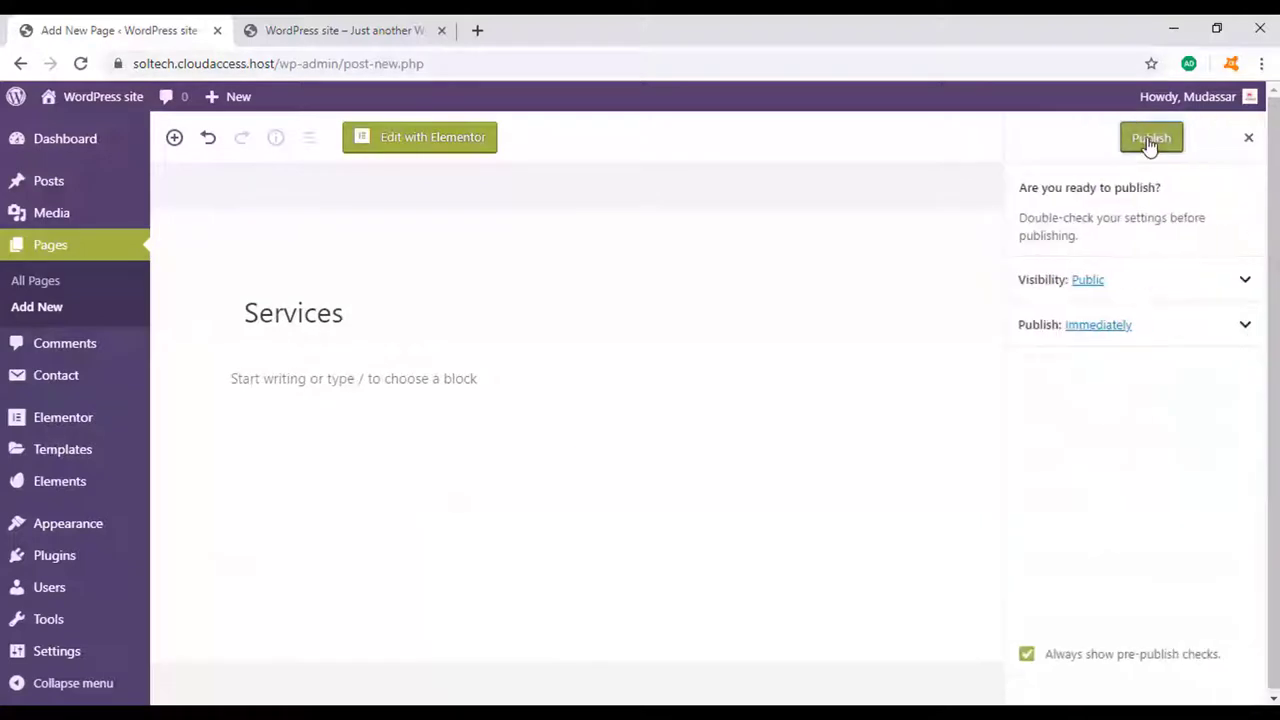
click(1143, 142)
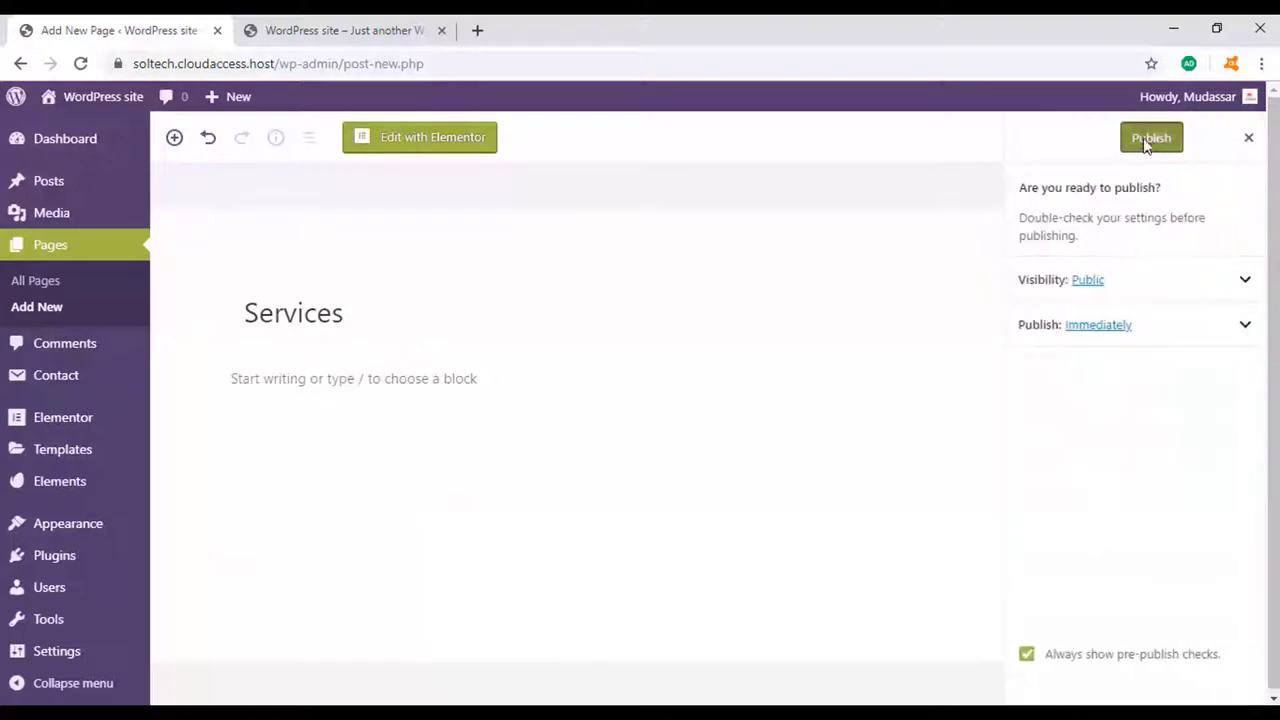
Fill the Services page in Elementor with the saved Our Services template and update it.
click(435, 148)
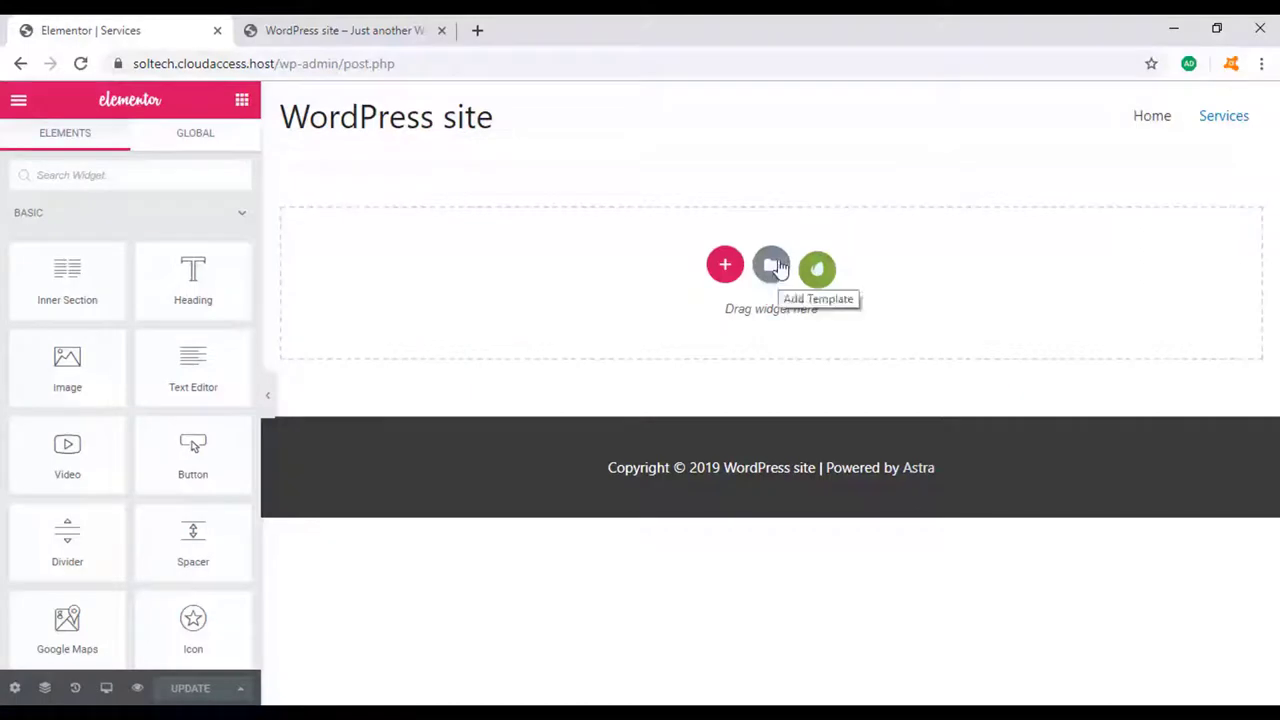
click(778, 266)
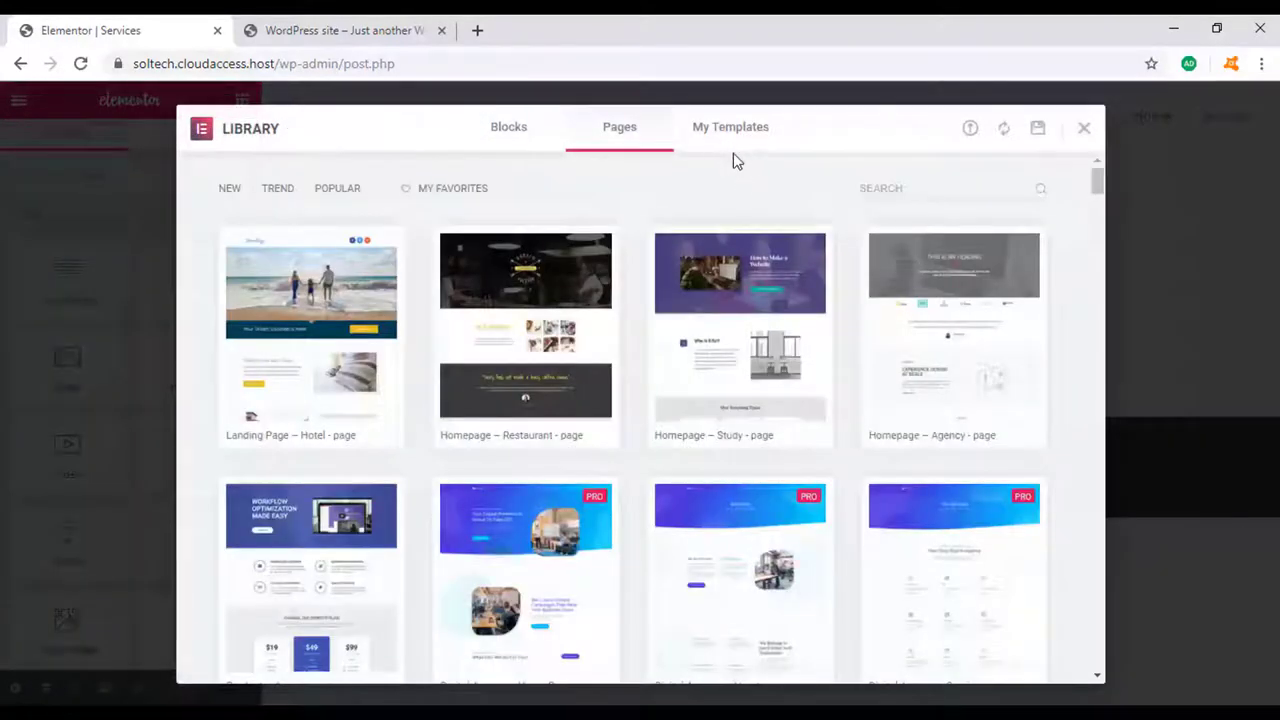
click(742, 138)
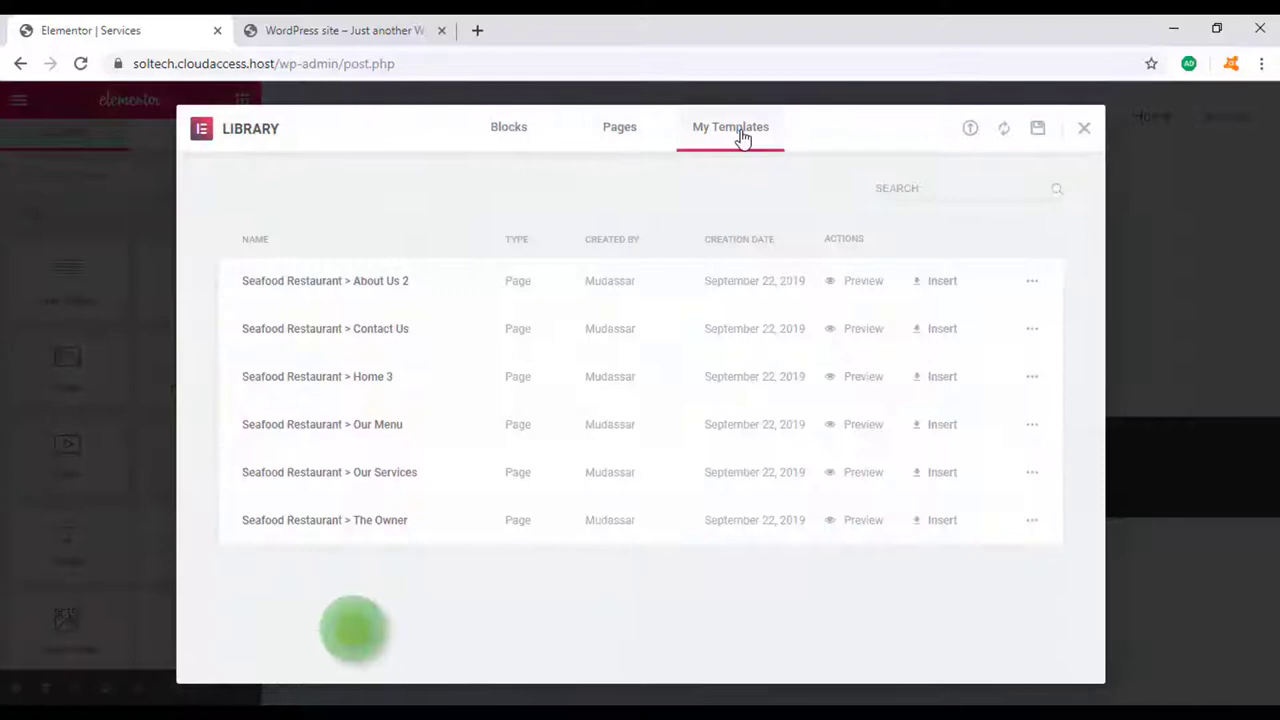
click(948, 474)
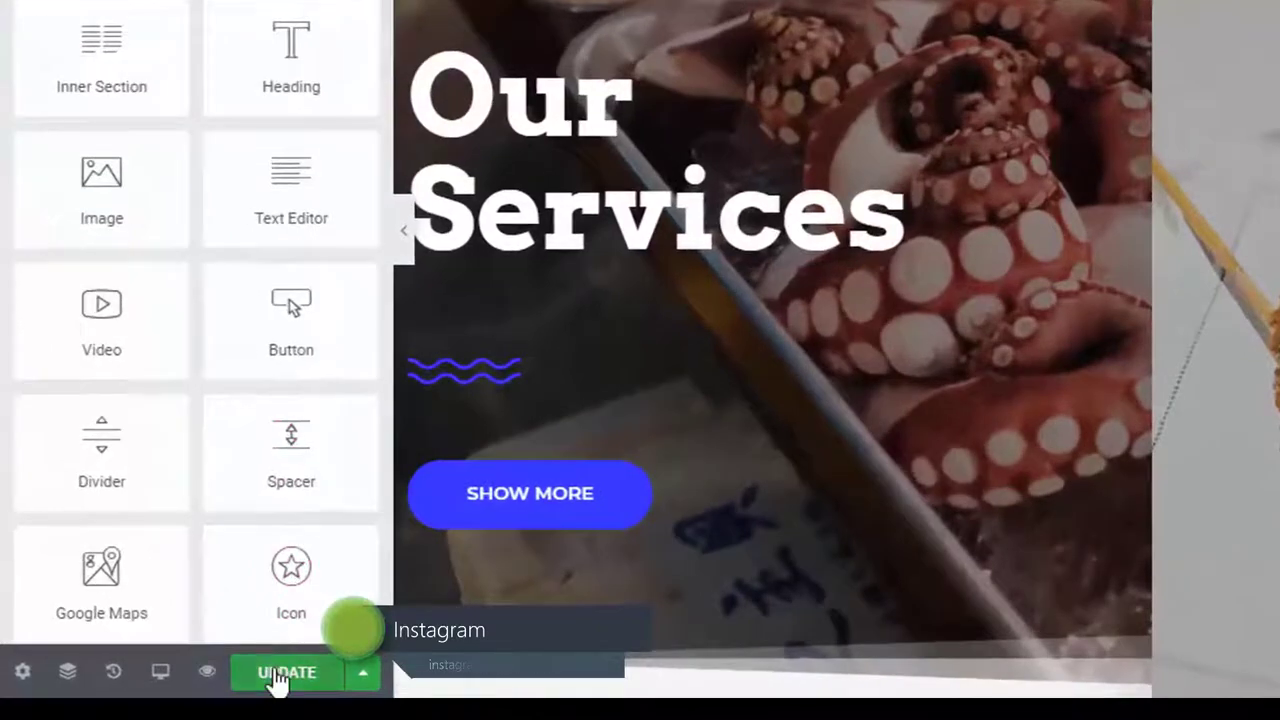
click(279, 675)
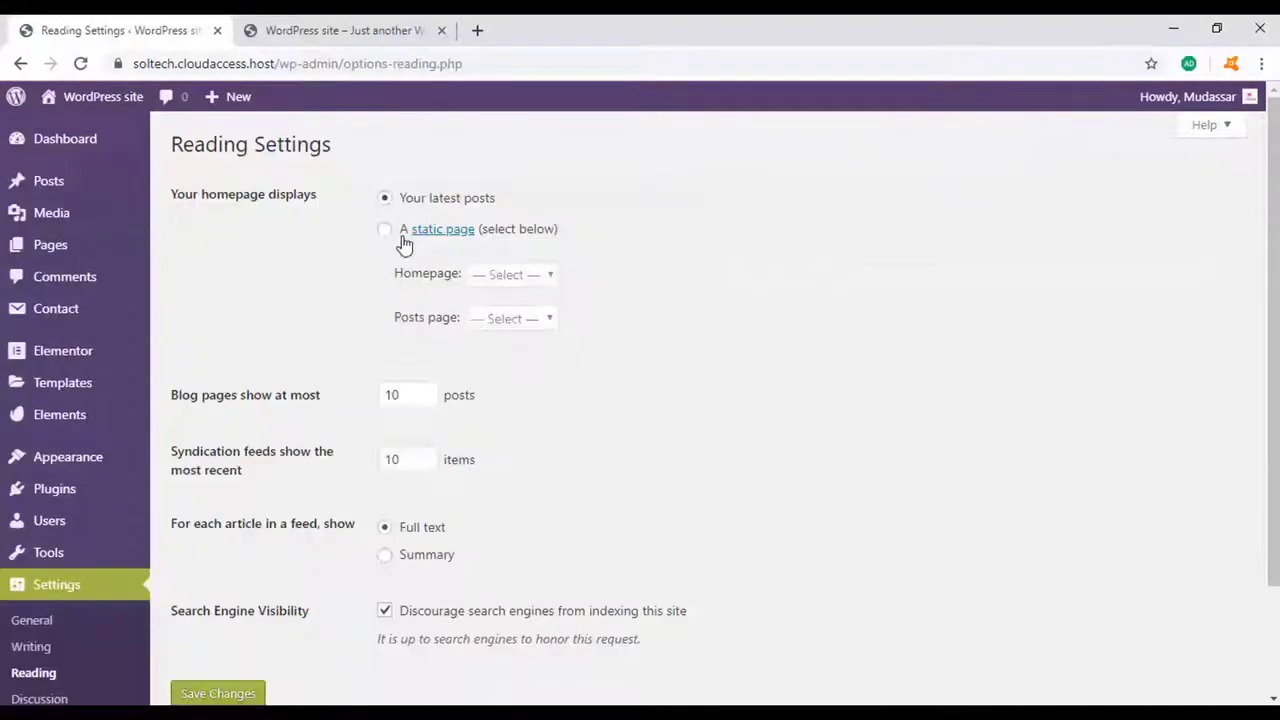
Set the homepage to a static page showing Home and save the Reading settings.
click(386, 230)
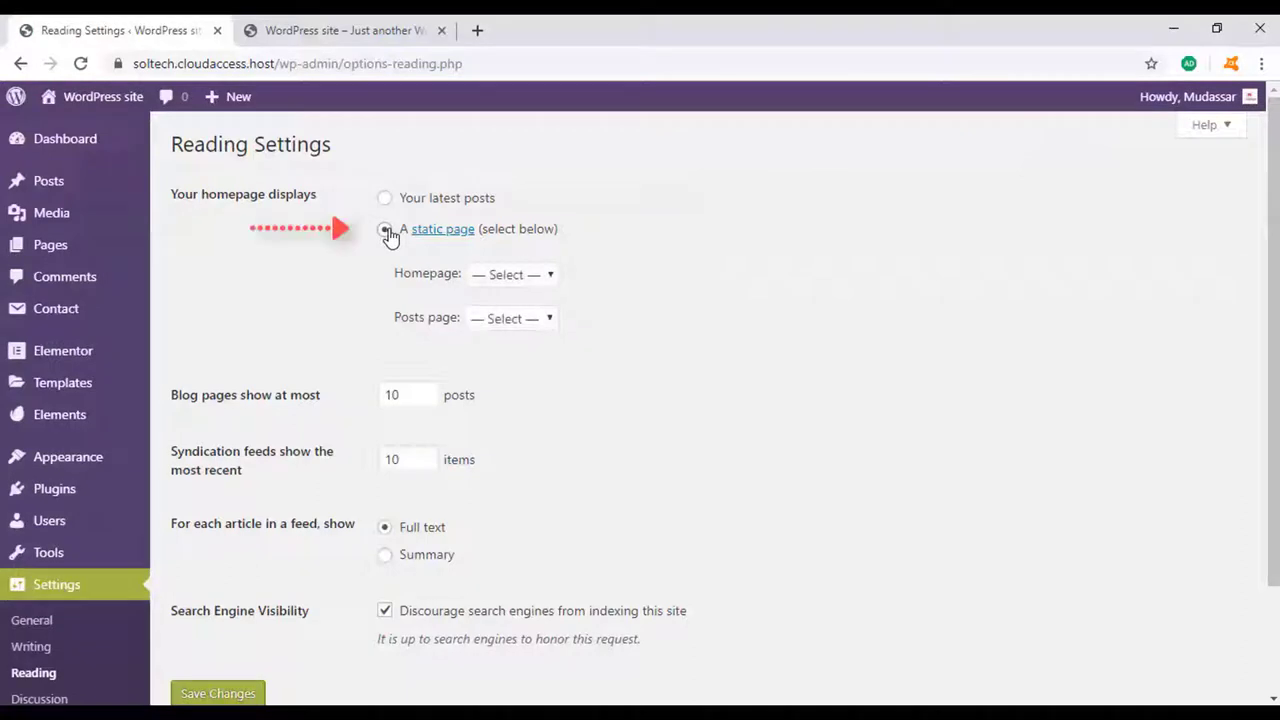
click(529, 281)
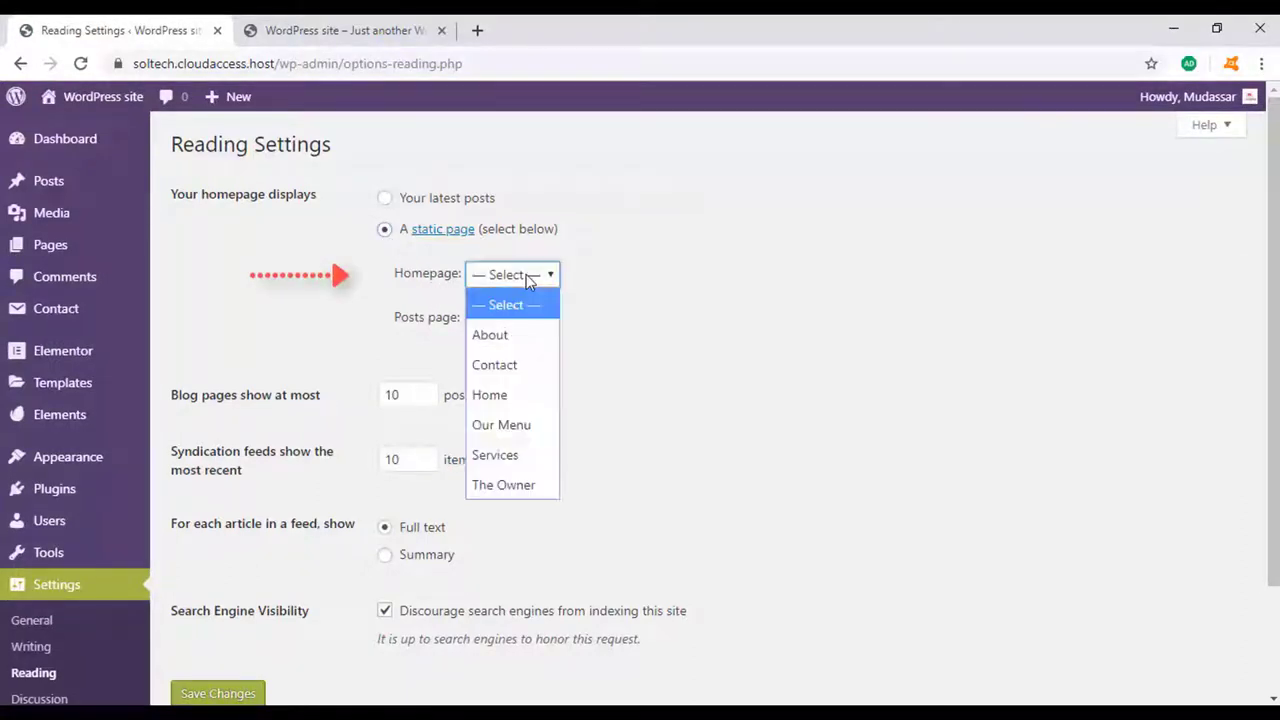
click(493, 402)
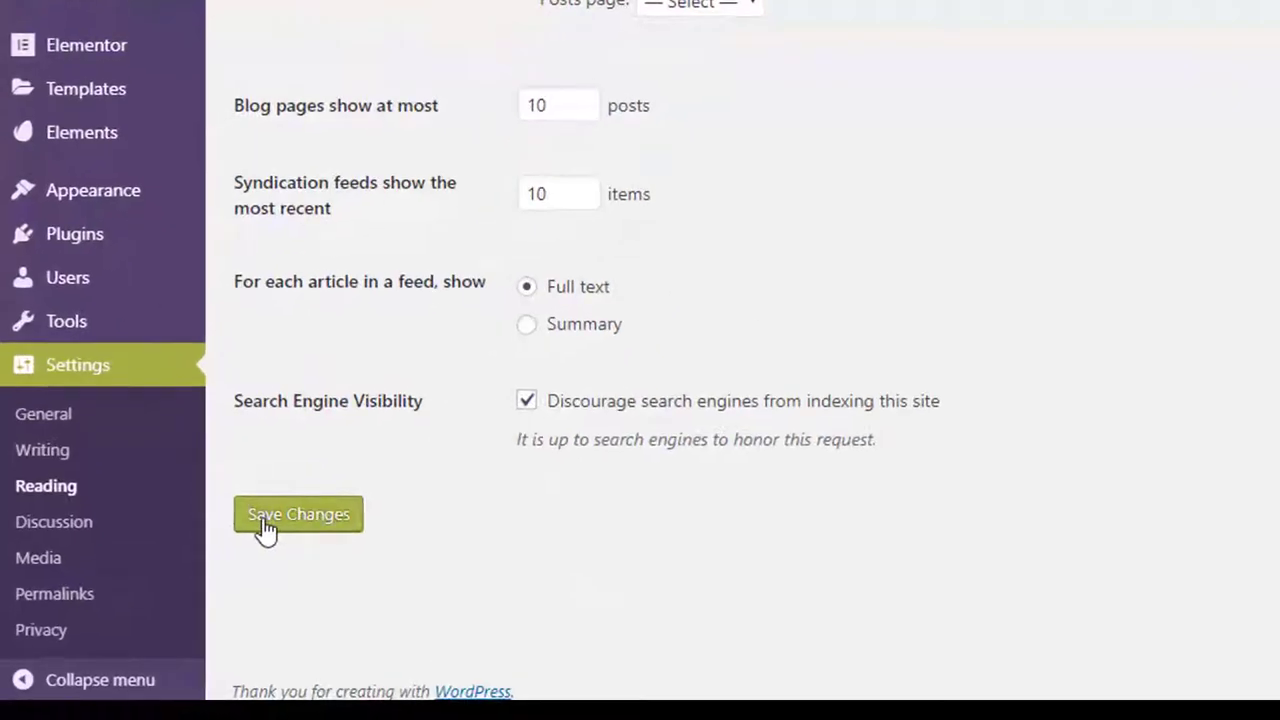
click(263, 530)
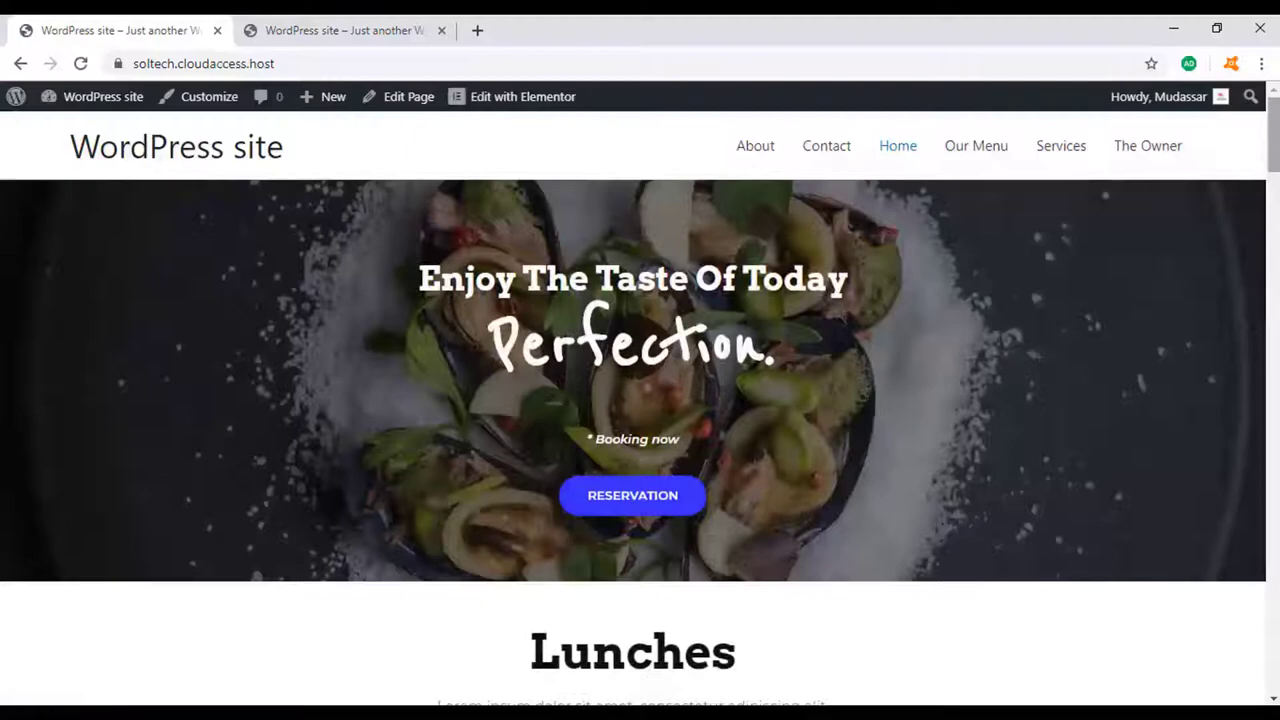
Scroll through the new Home front page to check its restaurant design.
scroll(640, 400, down, 2)
scroll(640, 400, down, 6)
scroll(640, 400, down, 5)
scroll(640, 400, down, 5)
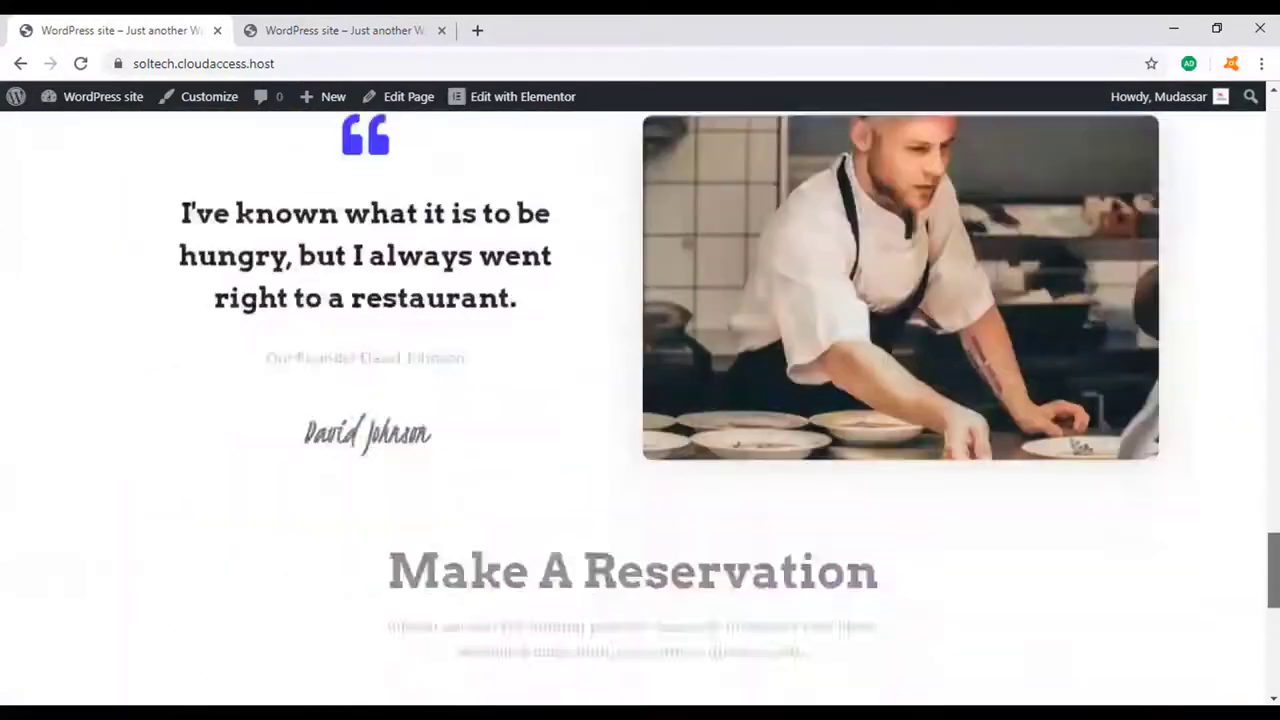
scroll(758, 300, up, 8)
scroll(758, 155, up, 10)
Open the About page from the top navigation and browse its chefs and photo gallery.
click(758, 152)
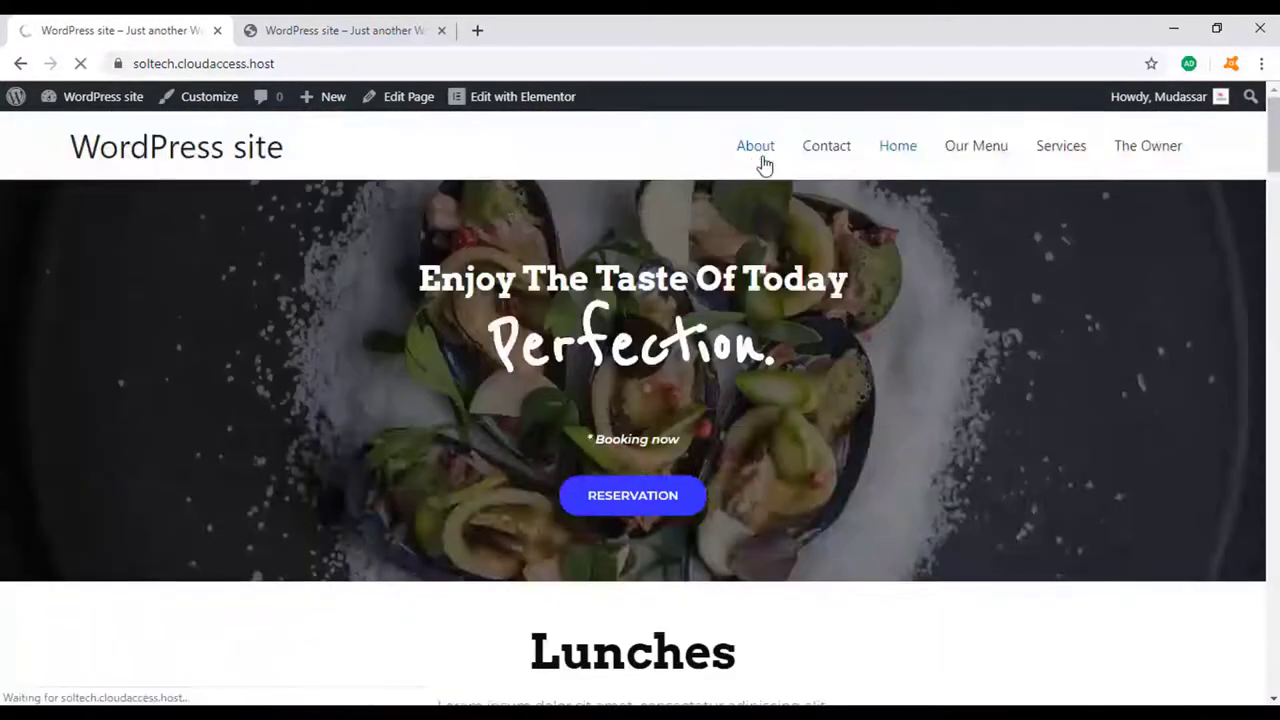
scroll(640, 400, down, 4)
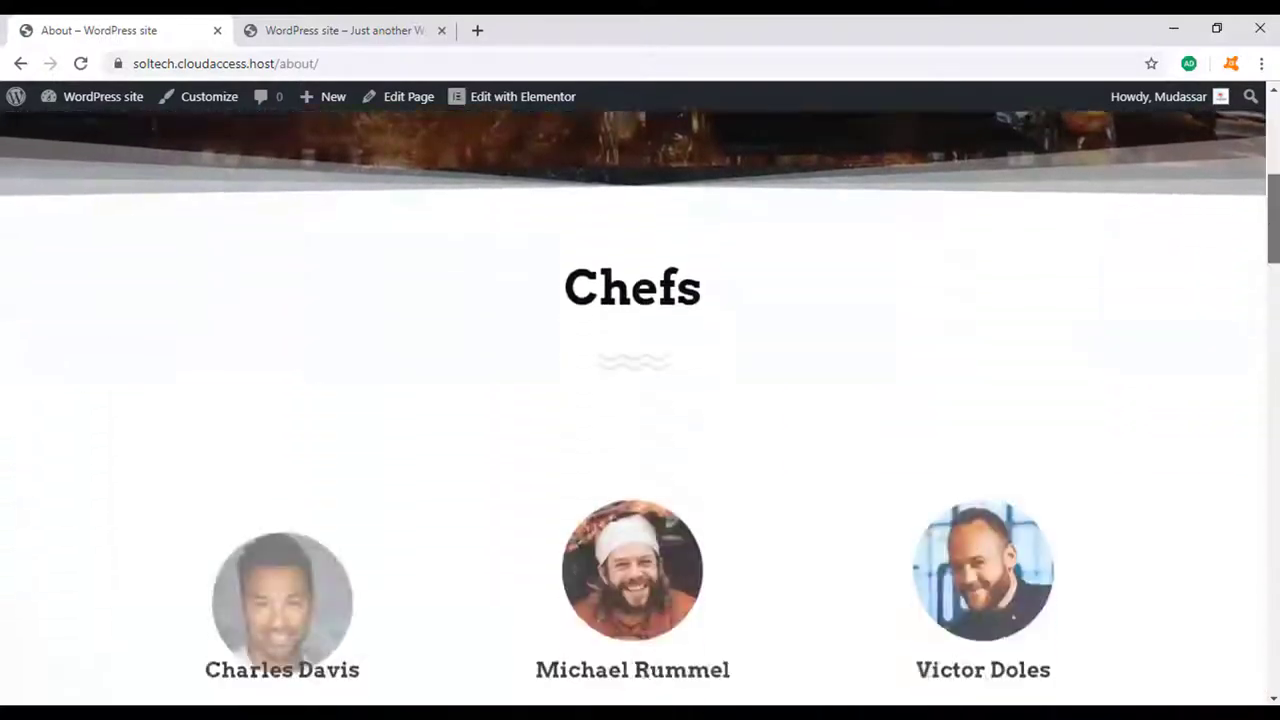
scroll(640, 400, down, 5)
scroll(640, 400, down, 5)
scroll(640, 400, down, 5)
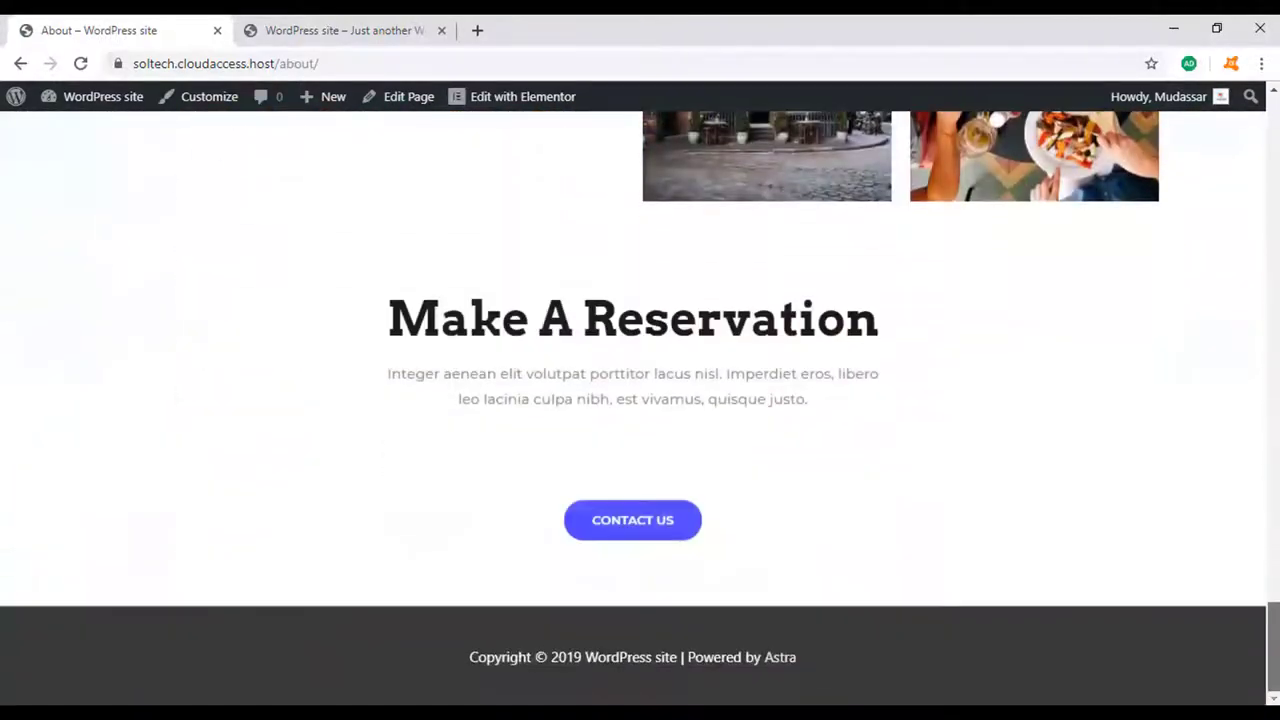
drag(1273, 640, 1275, 118)
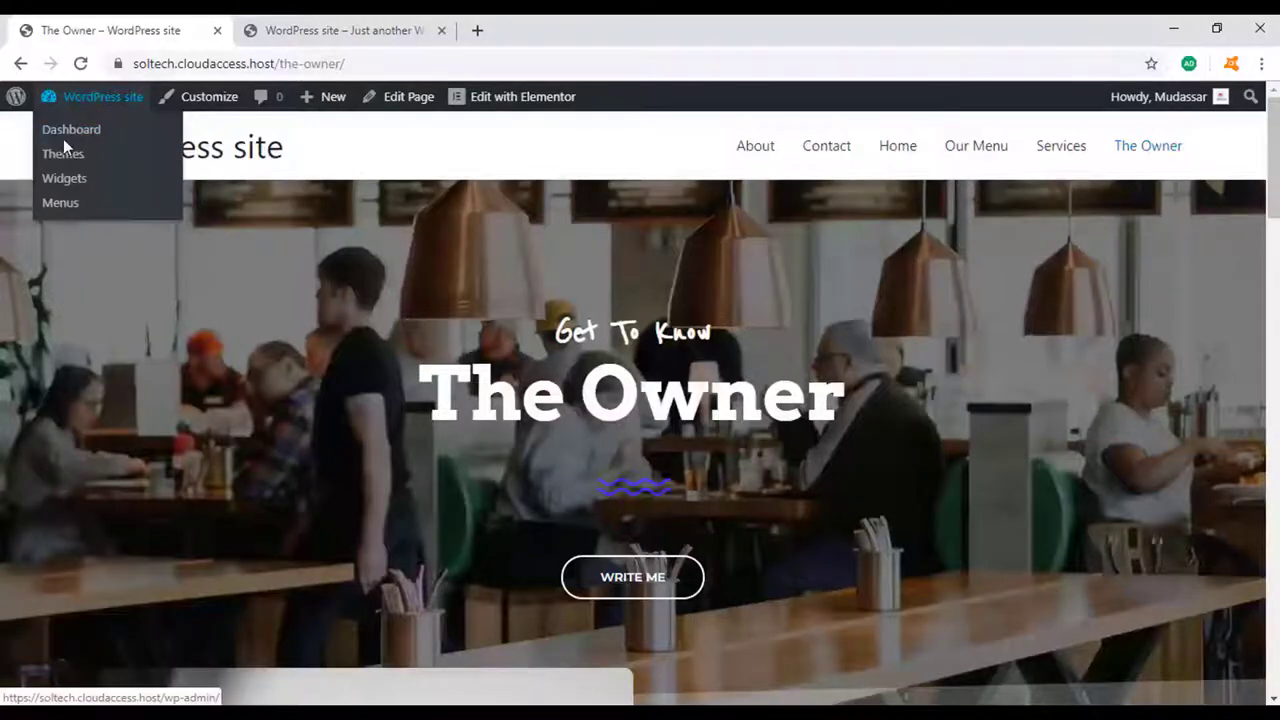
Create a menu named Top in Appearance > Menus and add all six site pages.
click(66, 138)
mouse_move(100, 432)
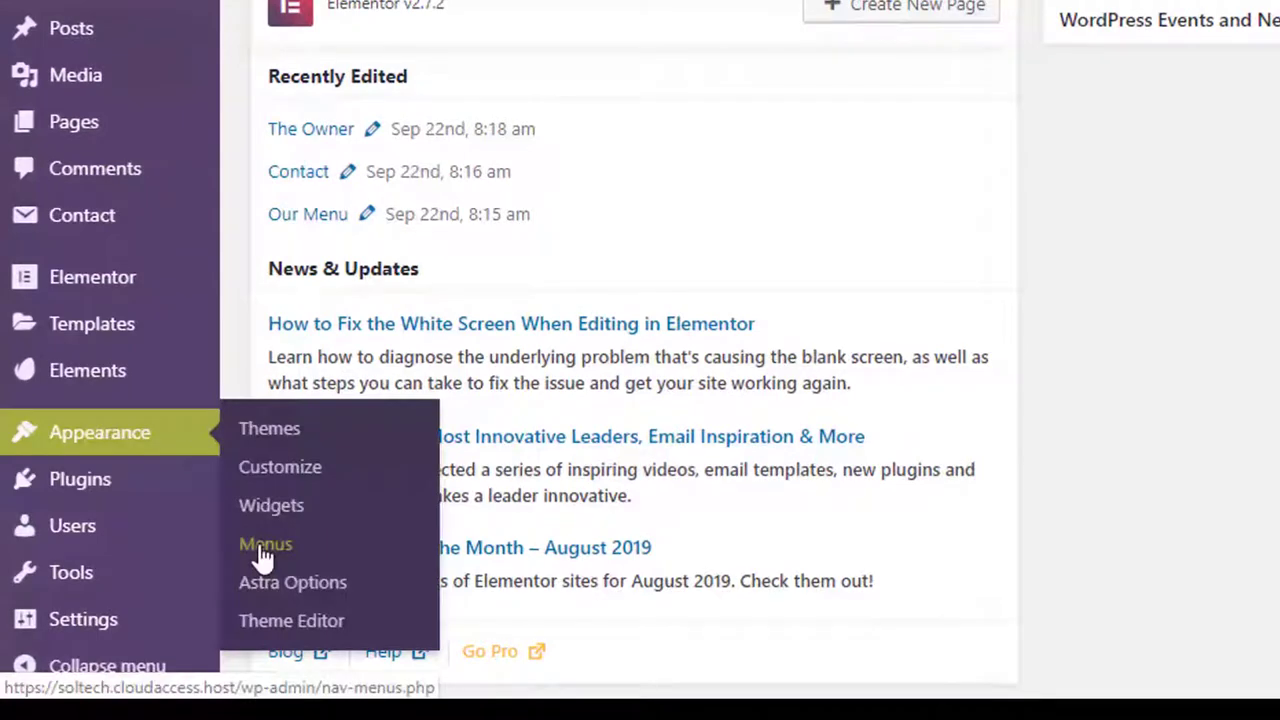
click(262, 550)
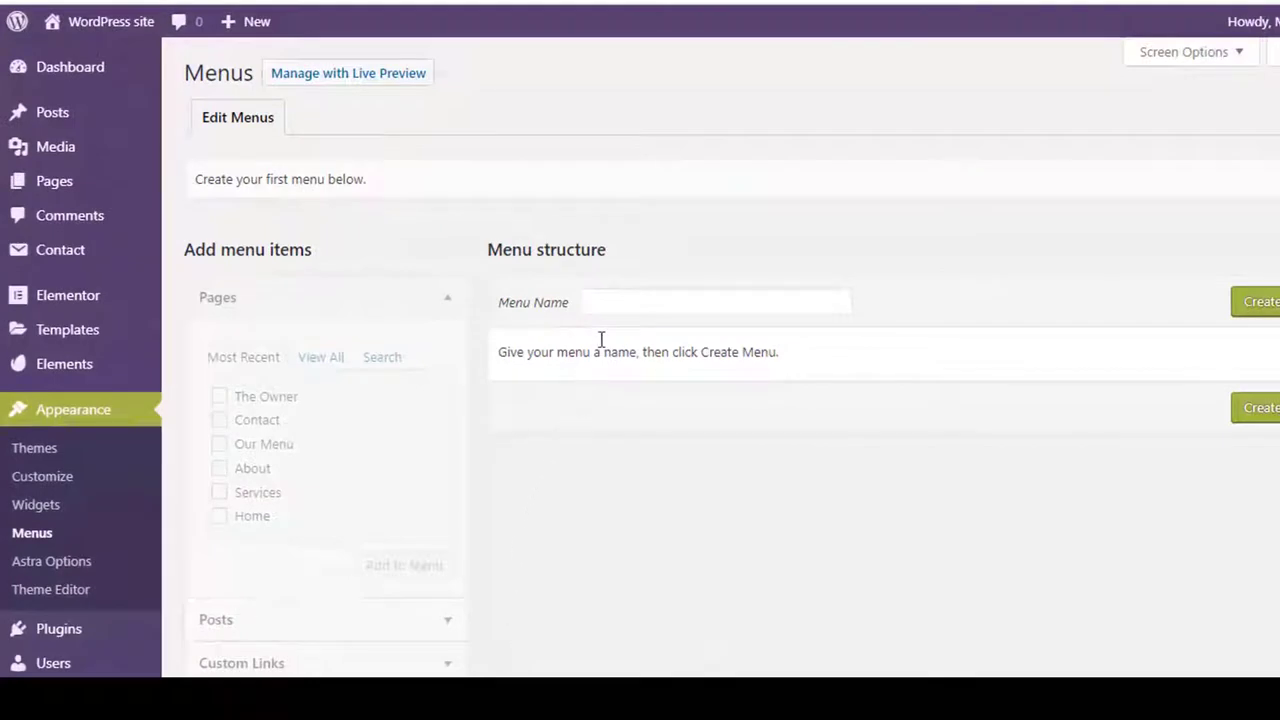
click(618, 301)
text(Top)
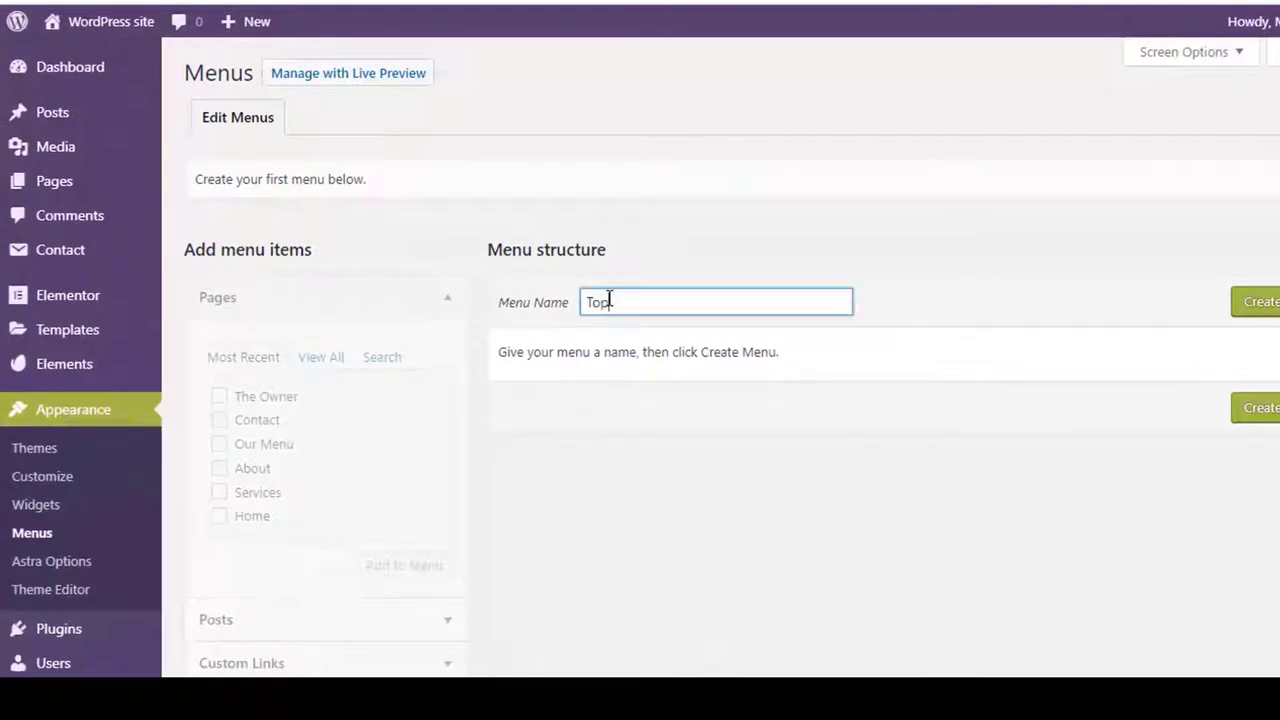
click(1206, 305)
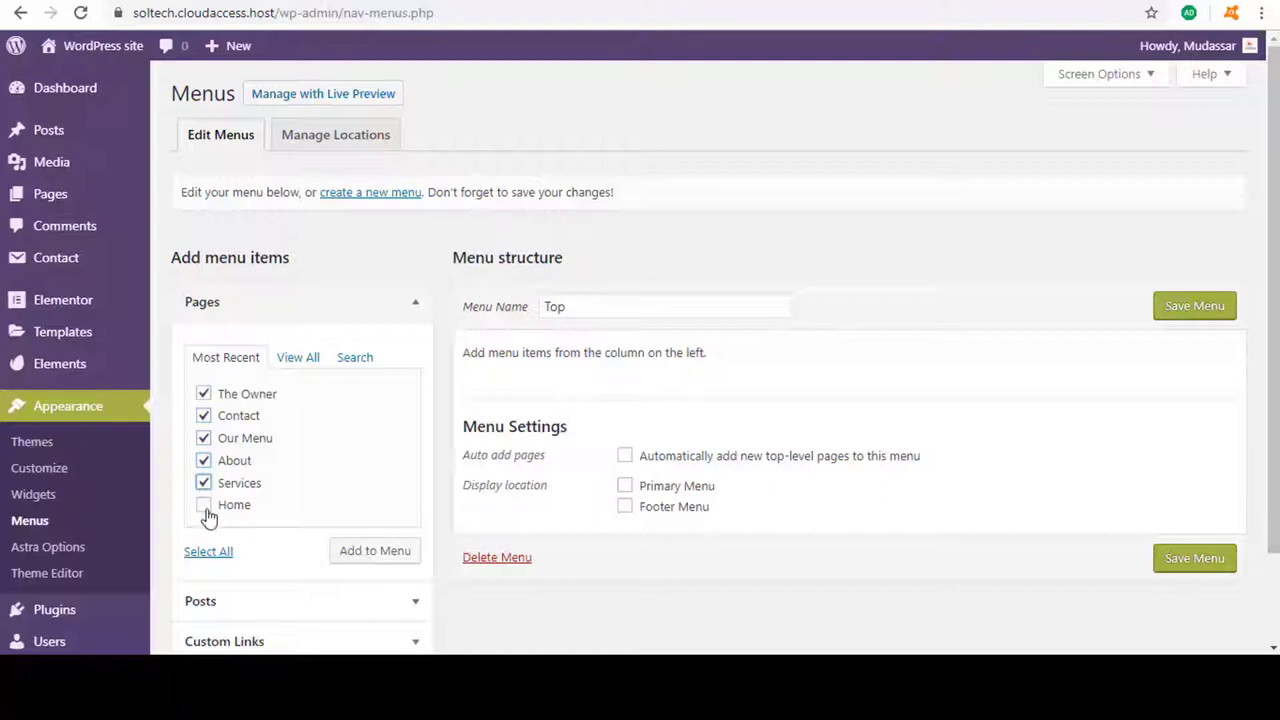
click(370, 550)
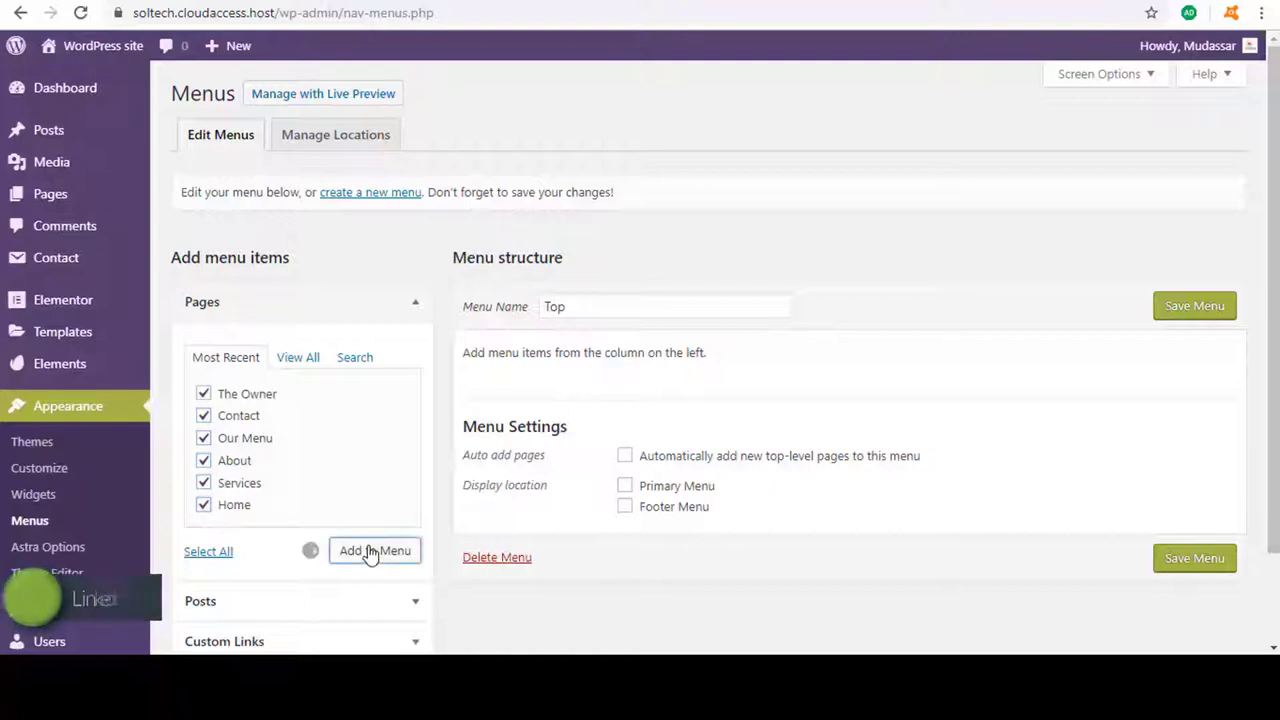
Order the Top menu as Home, Services, Our Menu, About, with The Owner nested under About.
scroll(749, 440, down, 3)
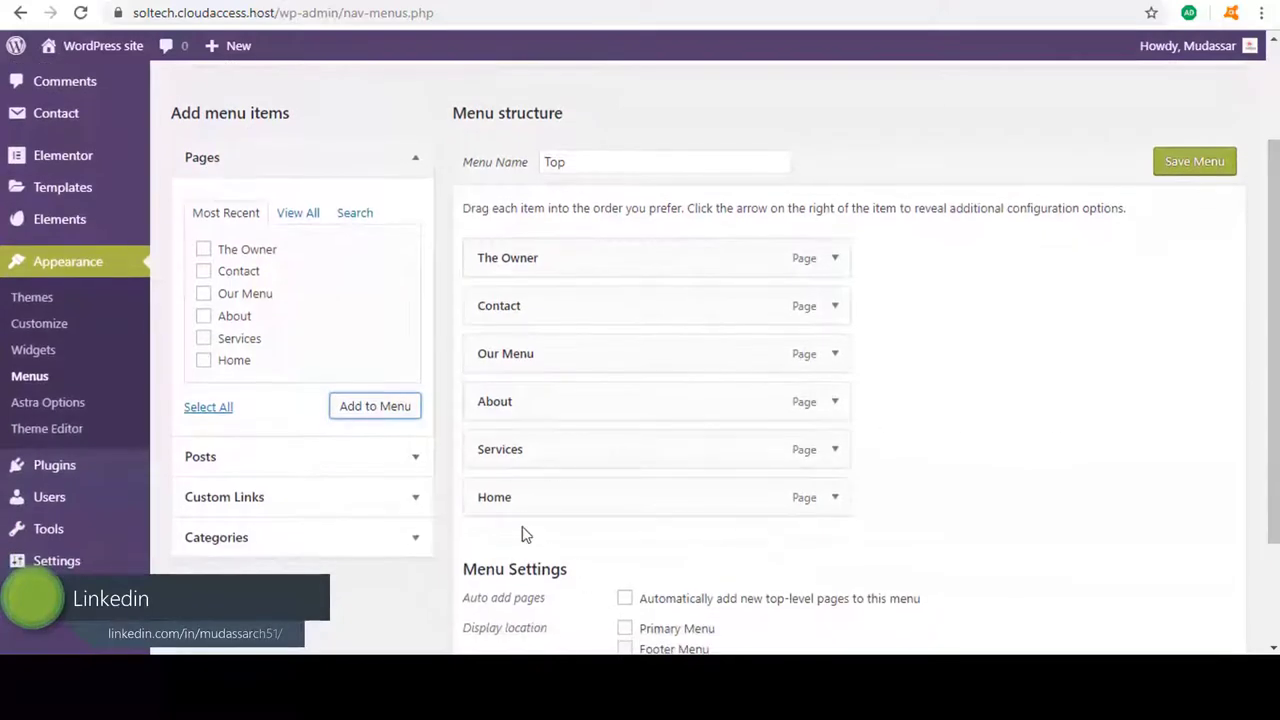
drag(540, 497, 533, 255)
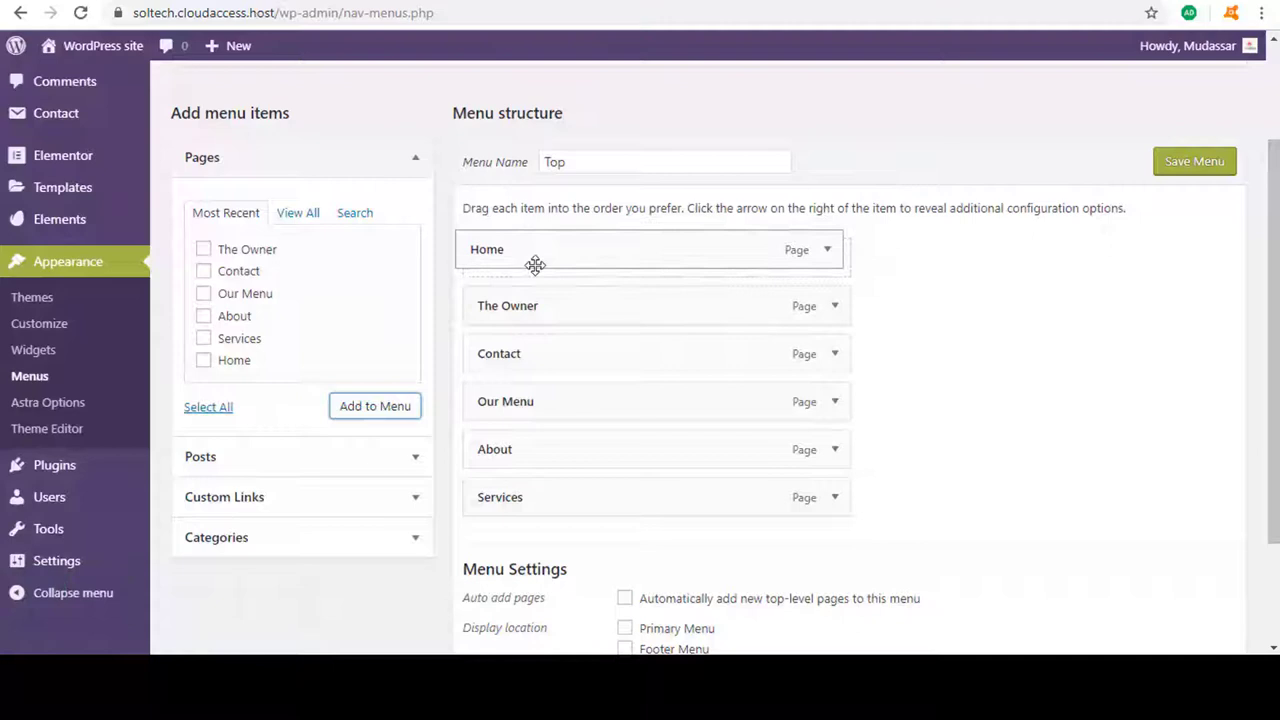
drag(531, 497, 531, 310)
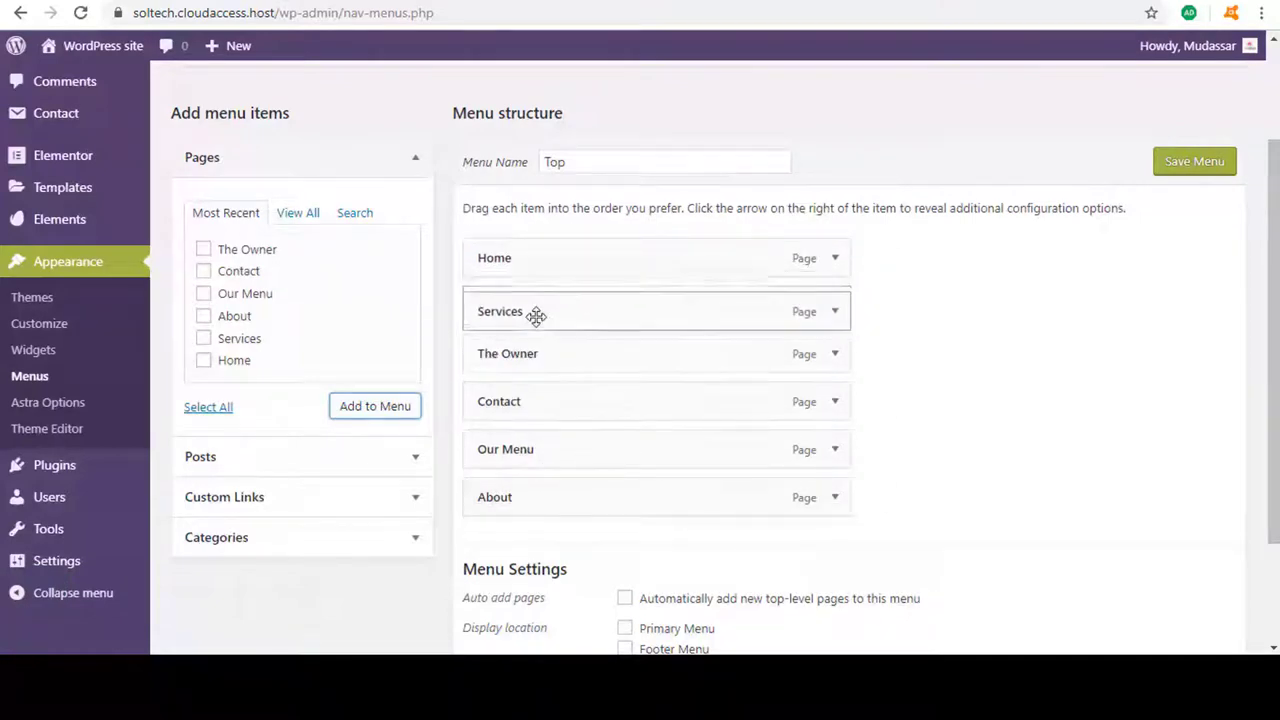
drag(529, 449, 530, 365)
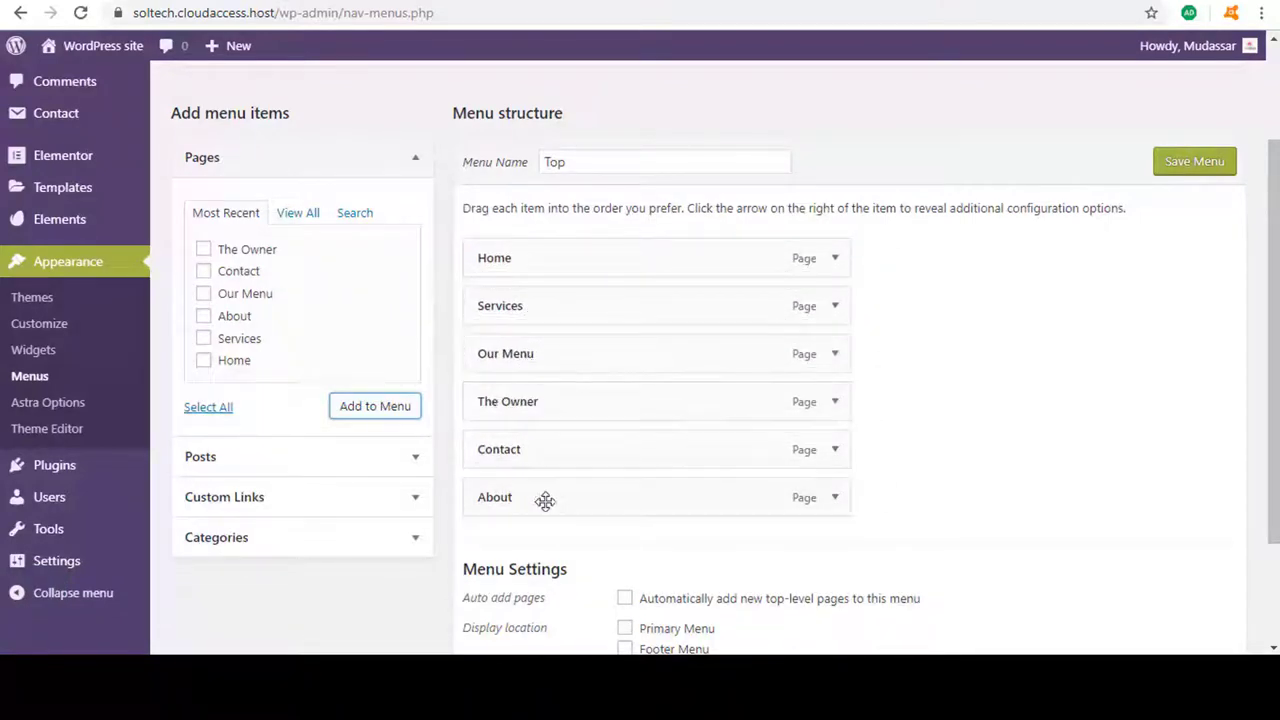
mouse_move(543, 497)
mouse_down()
mouse_move(537, 391)
mouse_move(517, 402)
mouse_up()
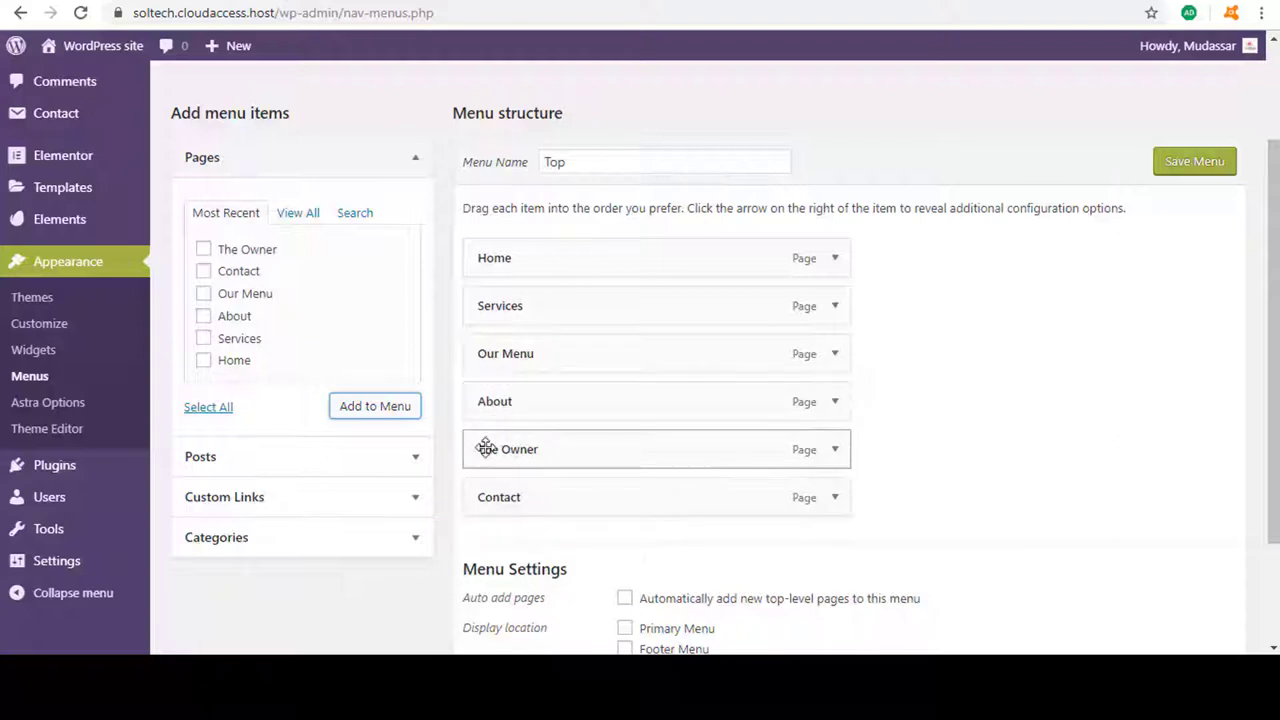
drag(485, 449, 515, 452)
Assign the Top menu to the Primary Menu location, save it, and view the live site.
scroll(628, 506, down, 2)
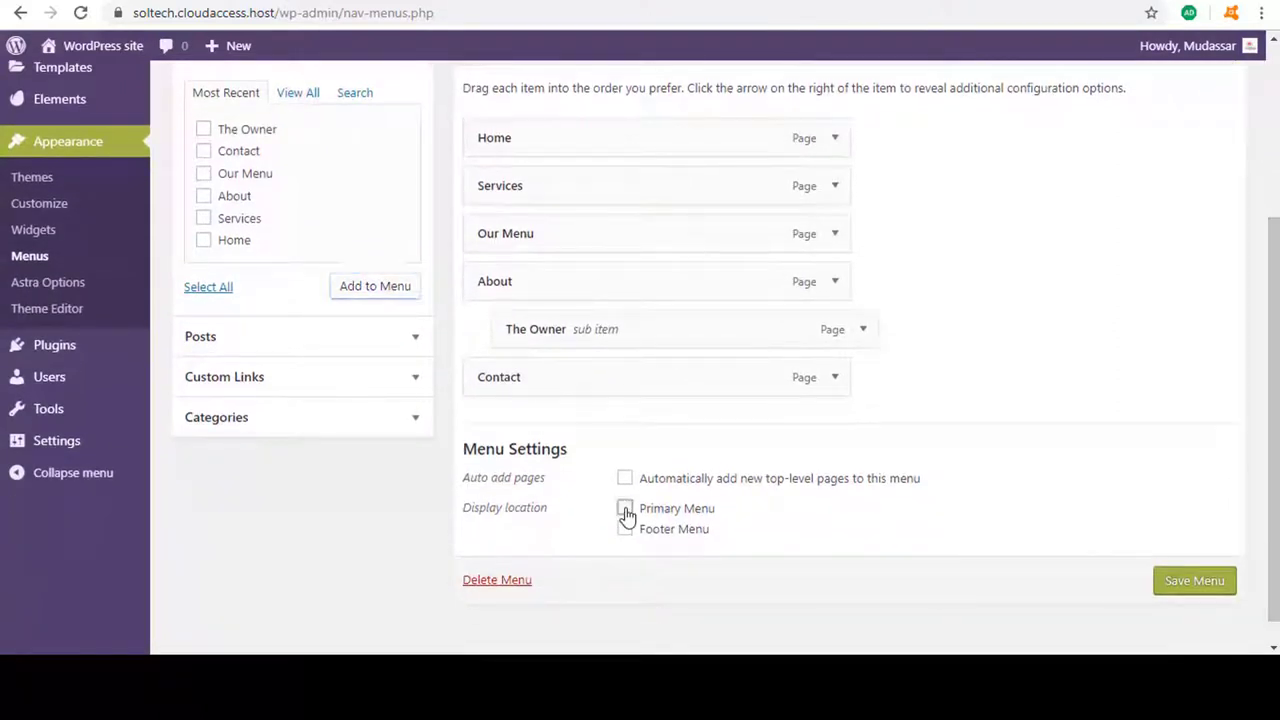
click(625, 510)
click(1184, 590)
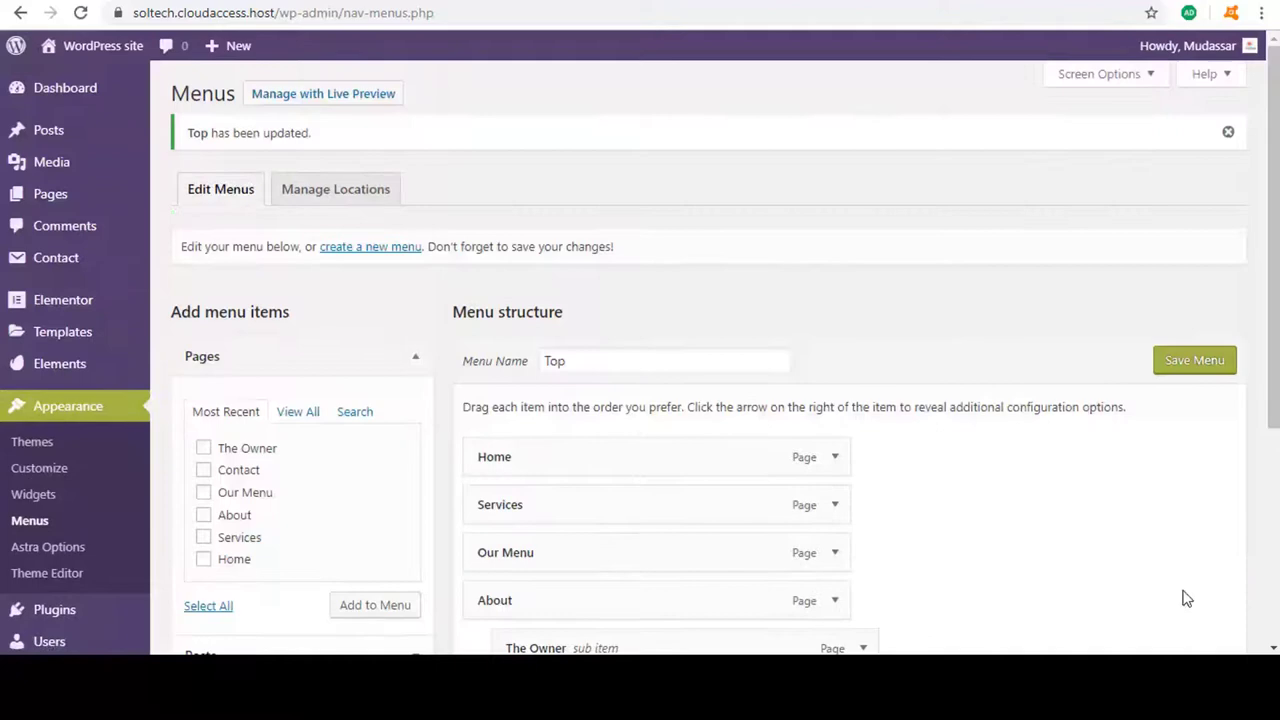
click(66, 79)
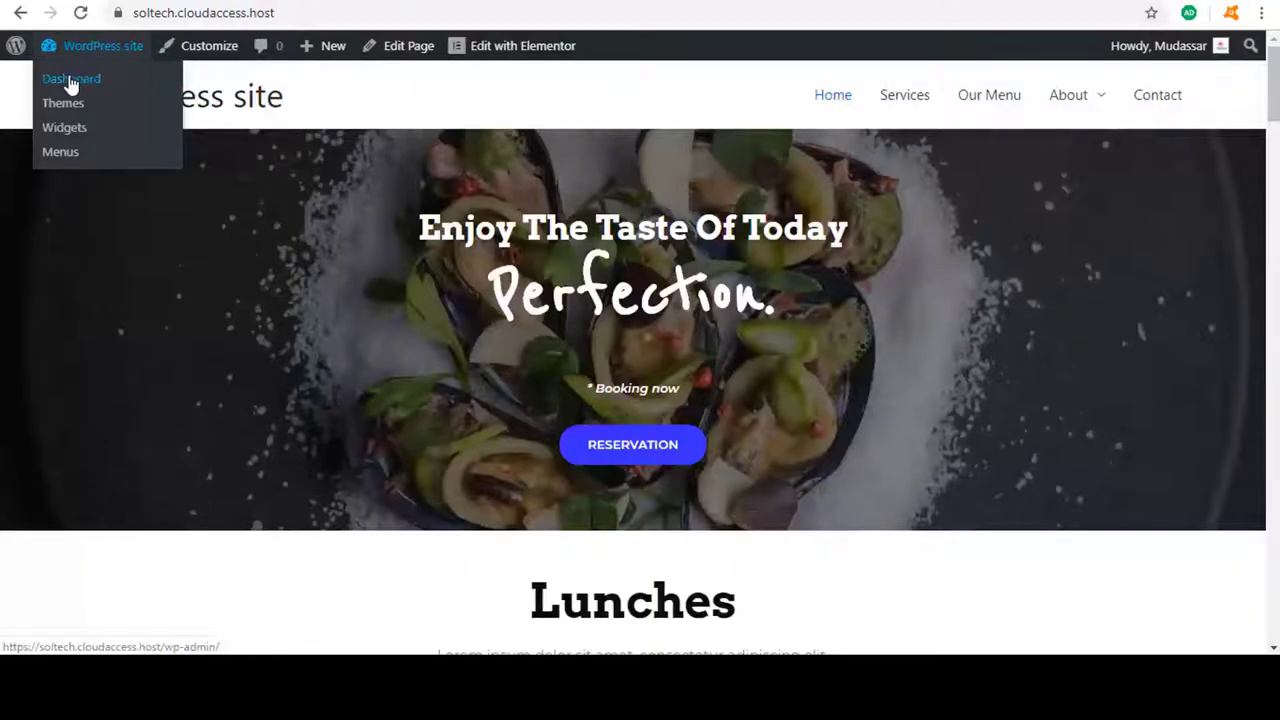
Open the Customizer's Header > Site Identity settings from the admin dashboard.
click(69, 79)
click(195, 497)
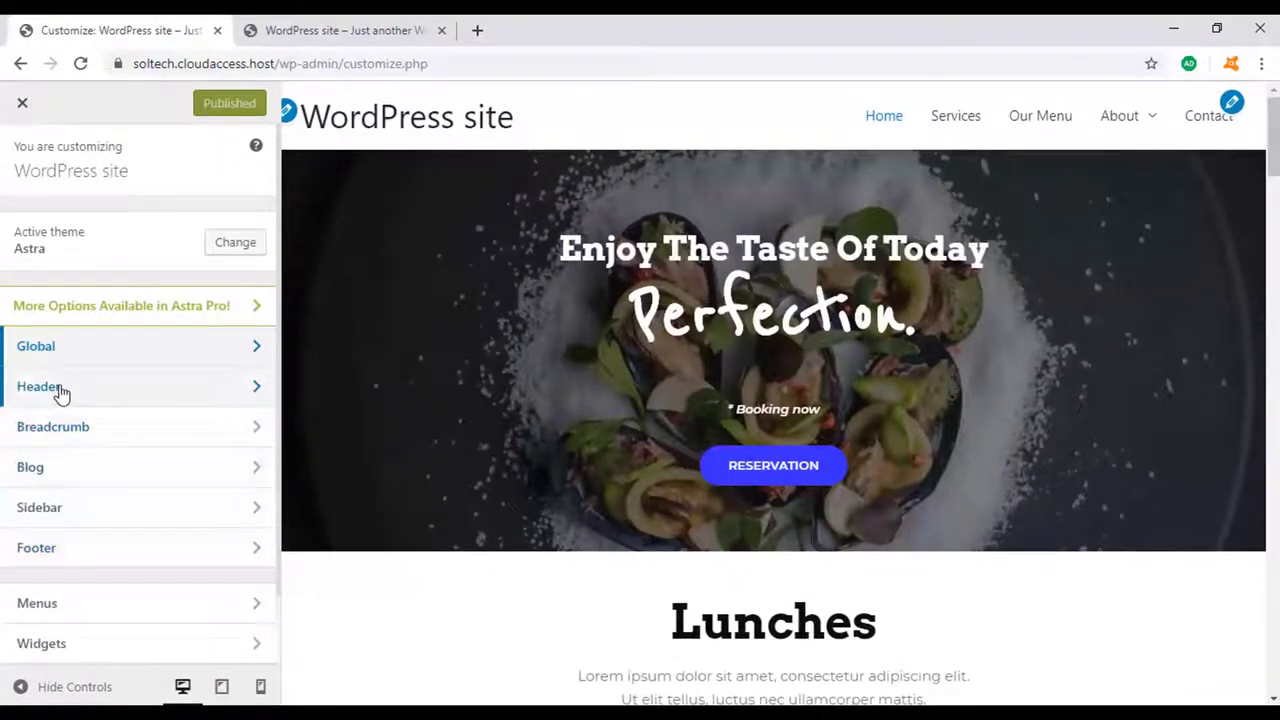
click(60, 390)
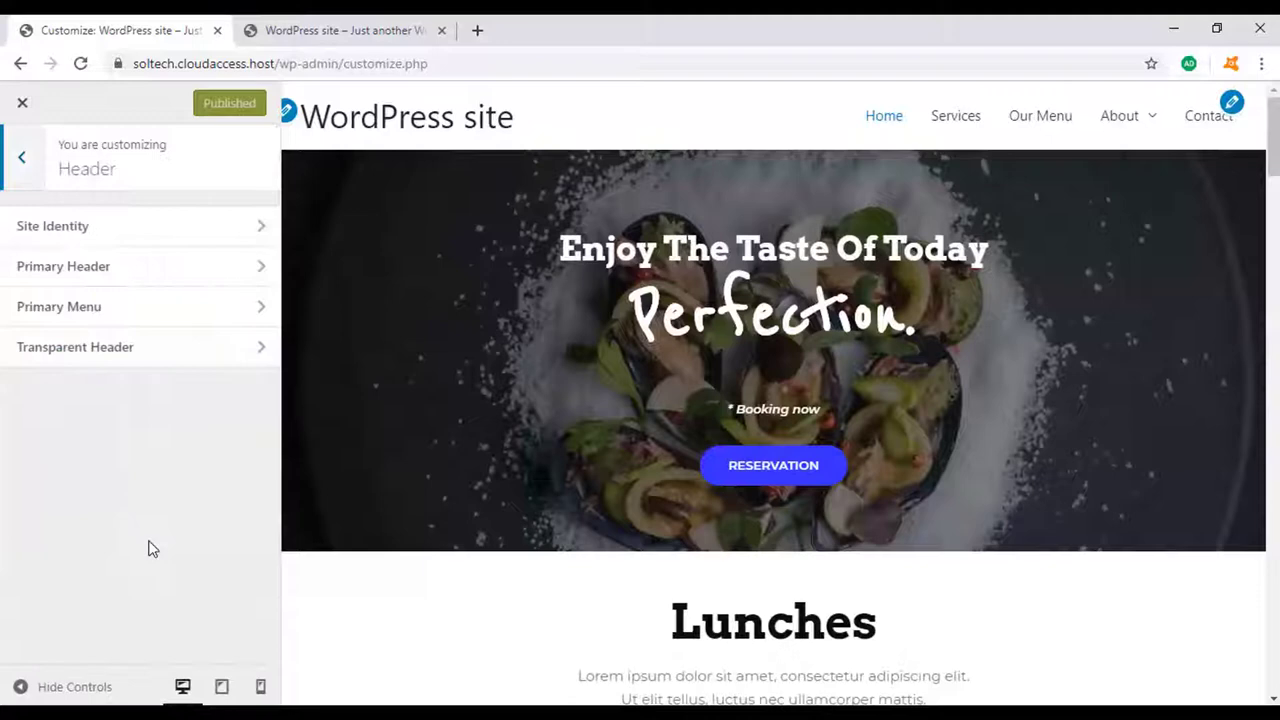
click(85, 234)
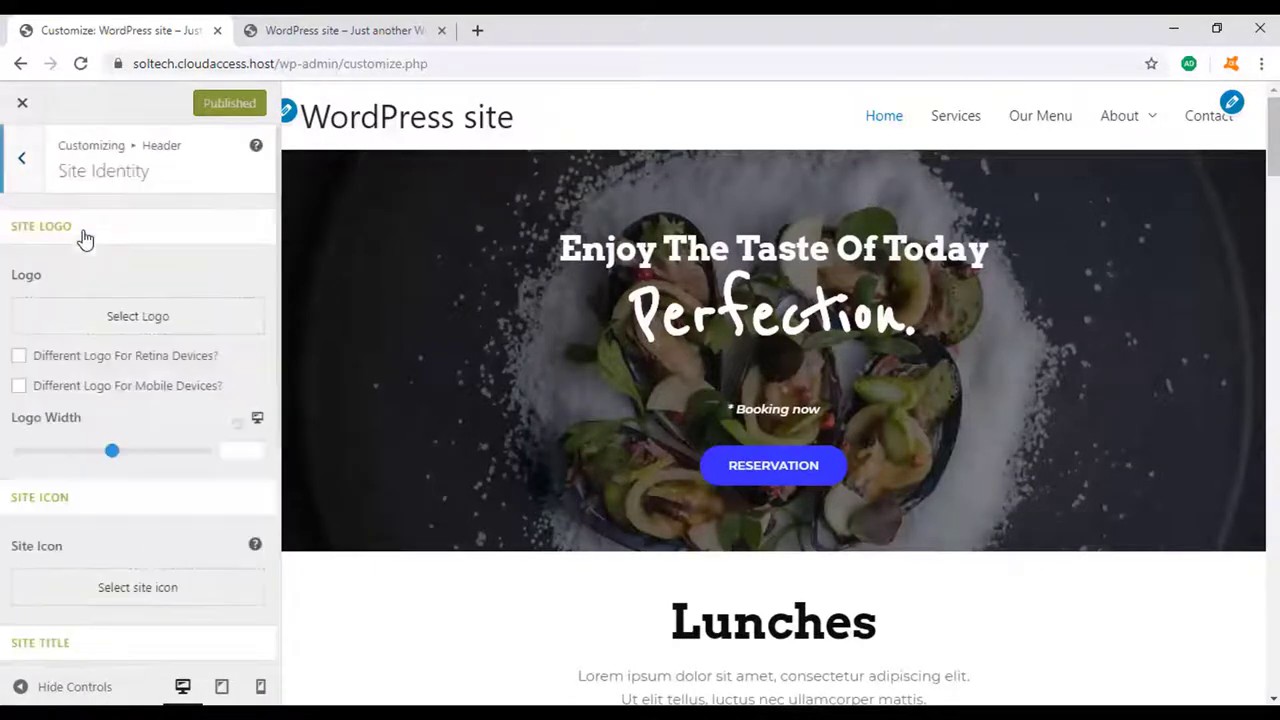
Upload Desktop\Logo.png and set it as the site logo without cropping.
click(130, 320)
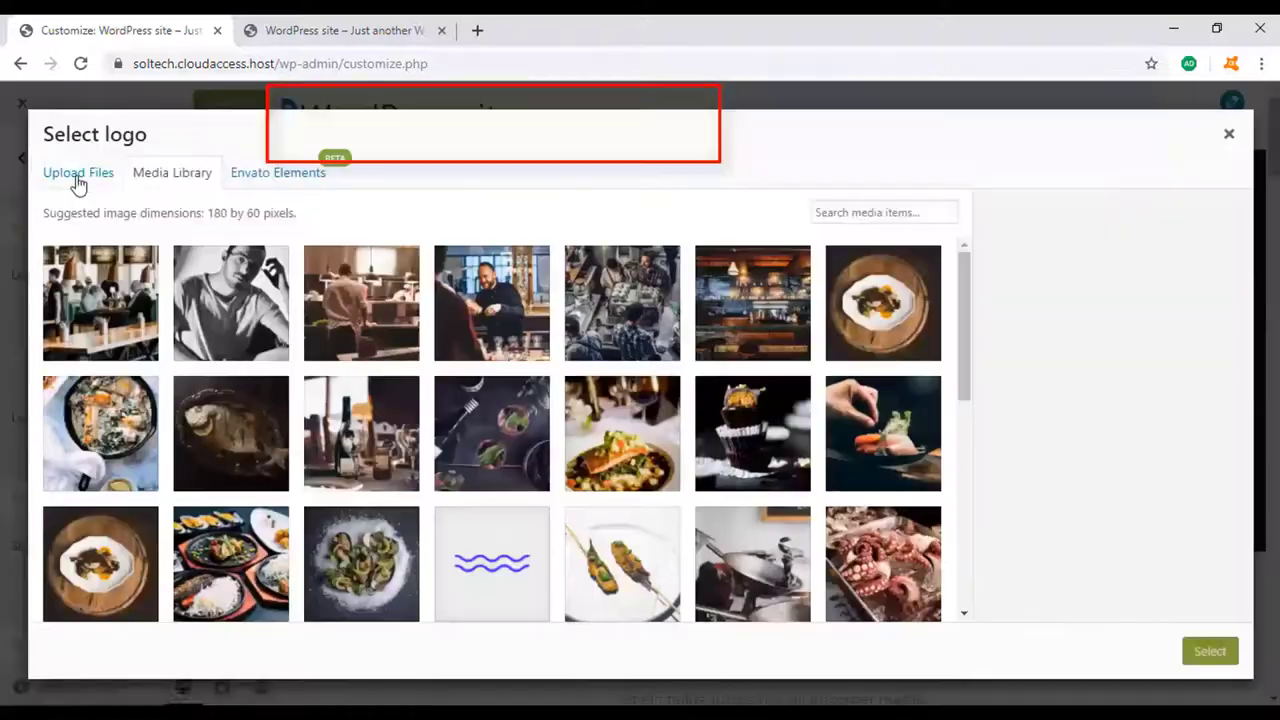
click(75, 173)
click(624, 433)
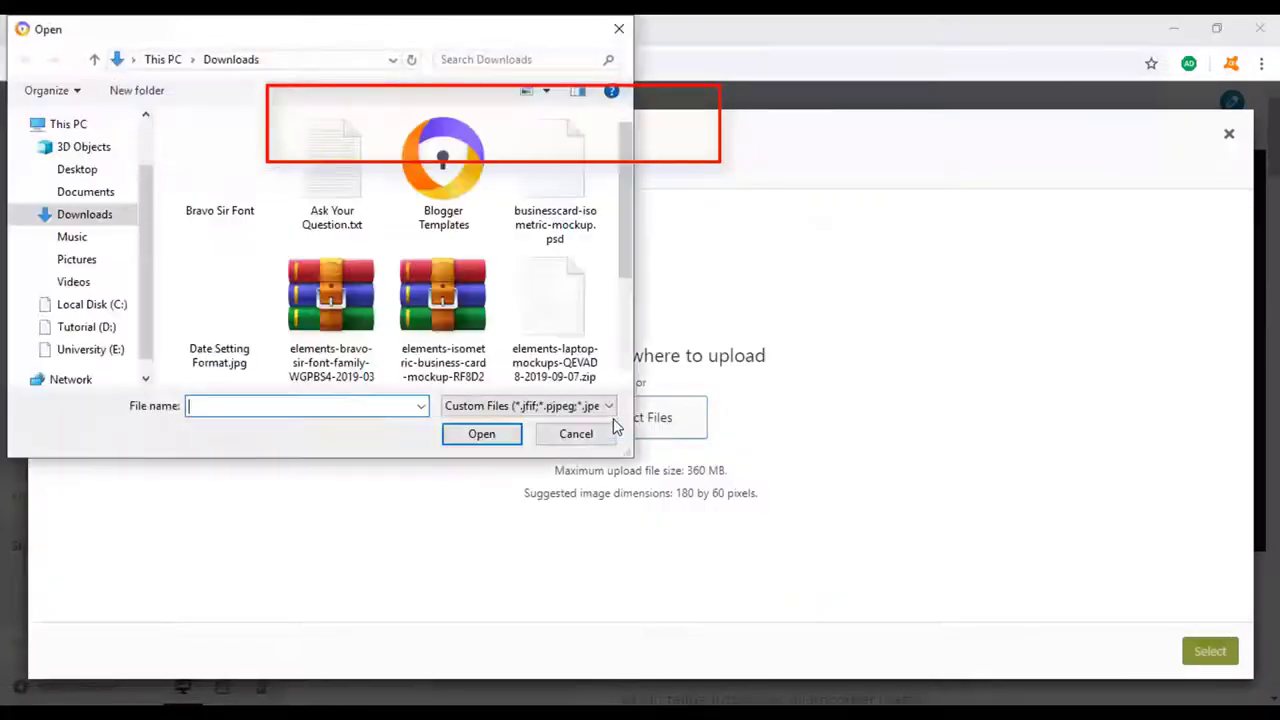
click(77, 169)
click(560, 175)
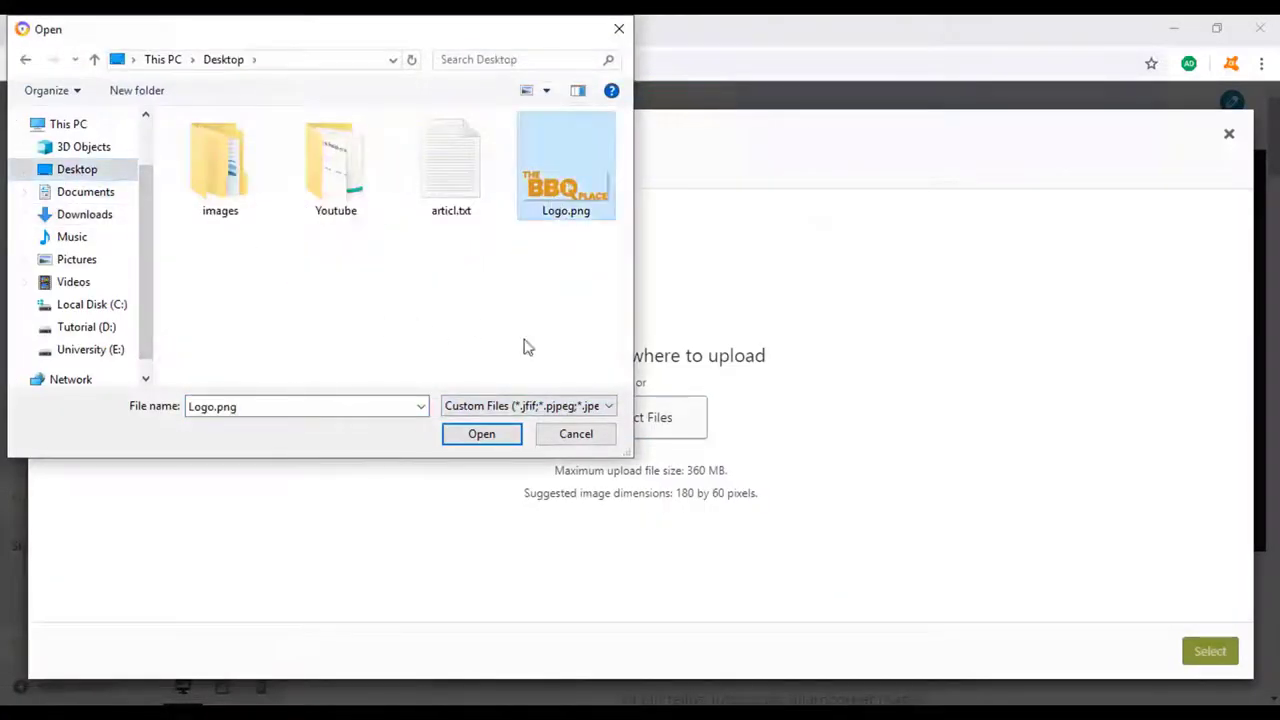
click(480, 436)
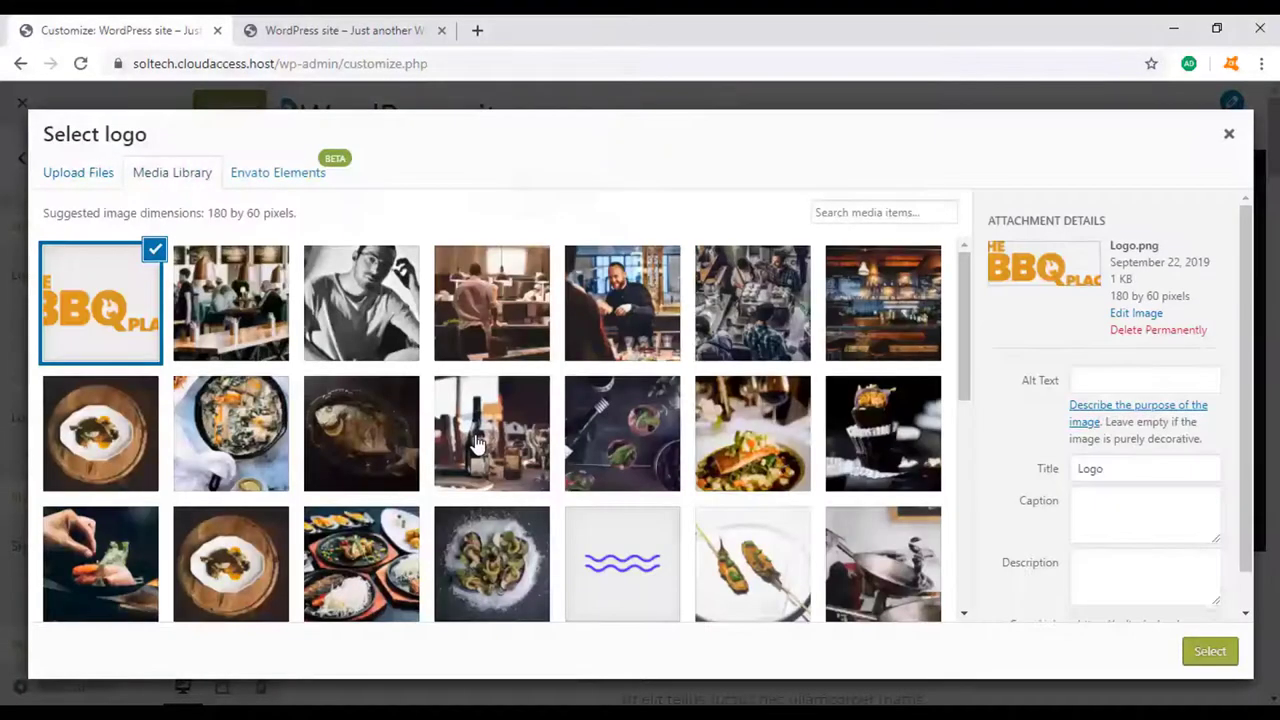
click(1210, 652)
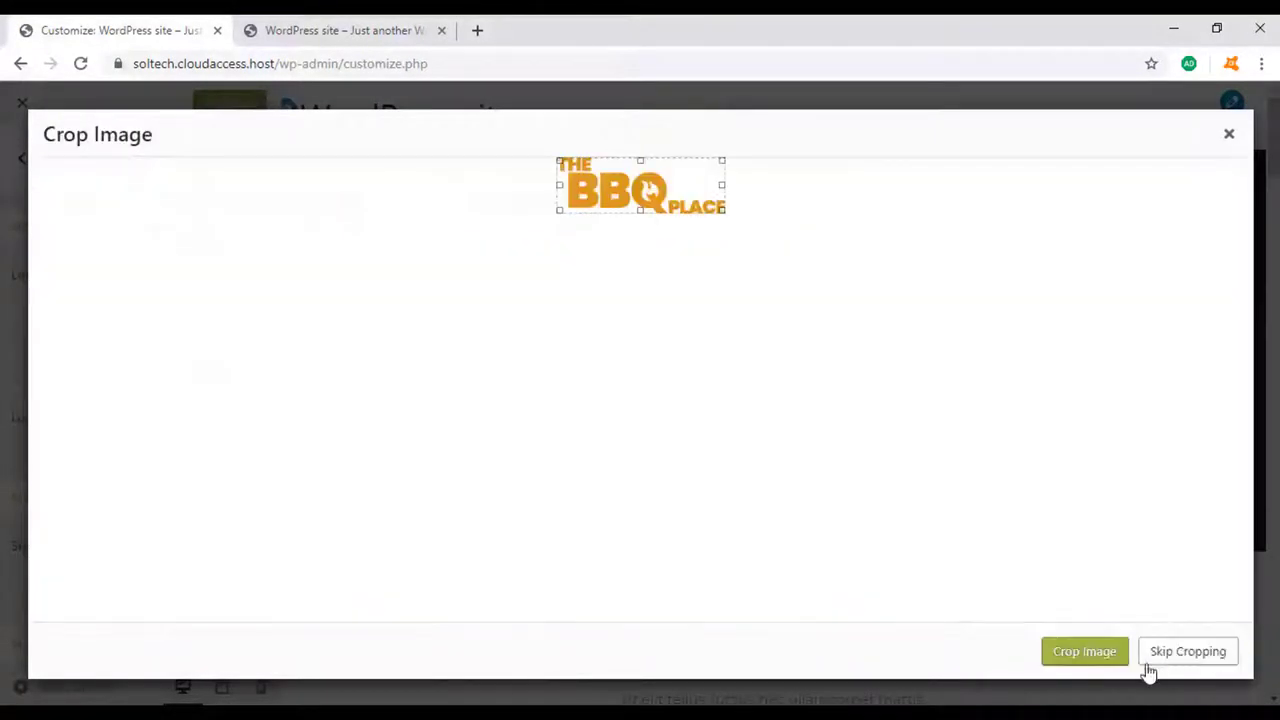
click(1172, 652)
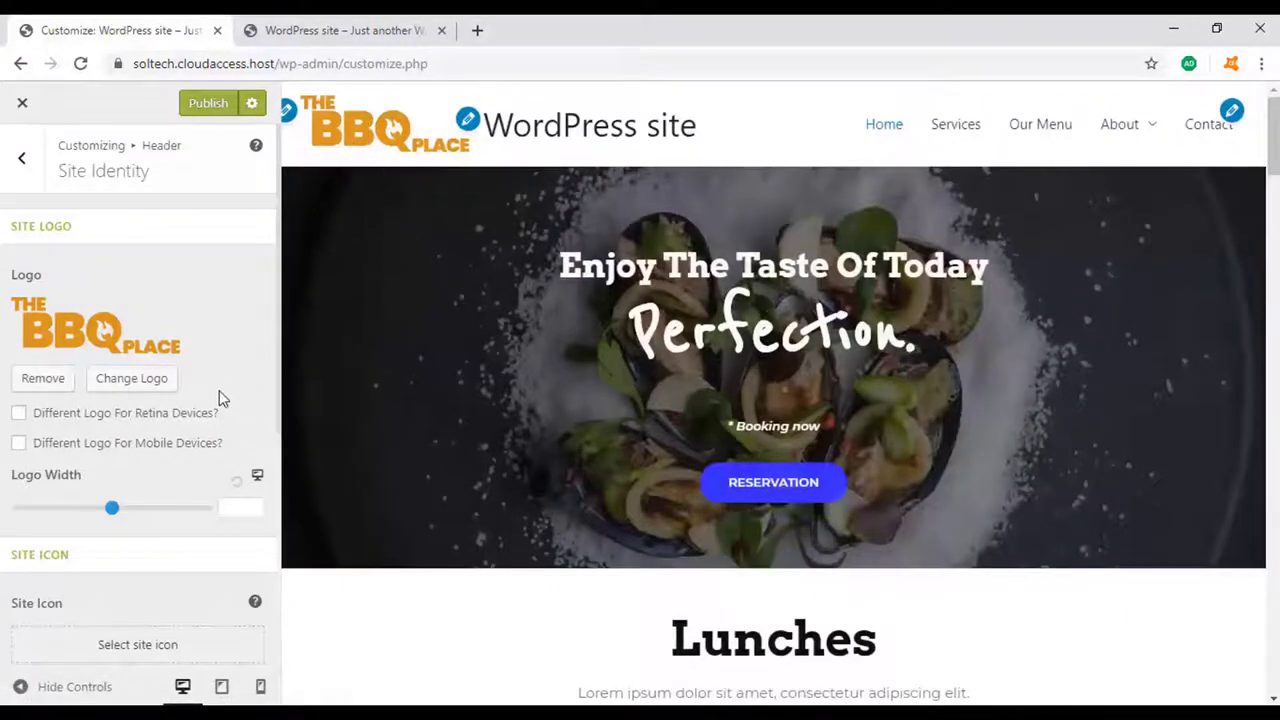
Turn off Display Site Title so only the logo shows, and publish the changes.
click(467, 124)
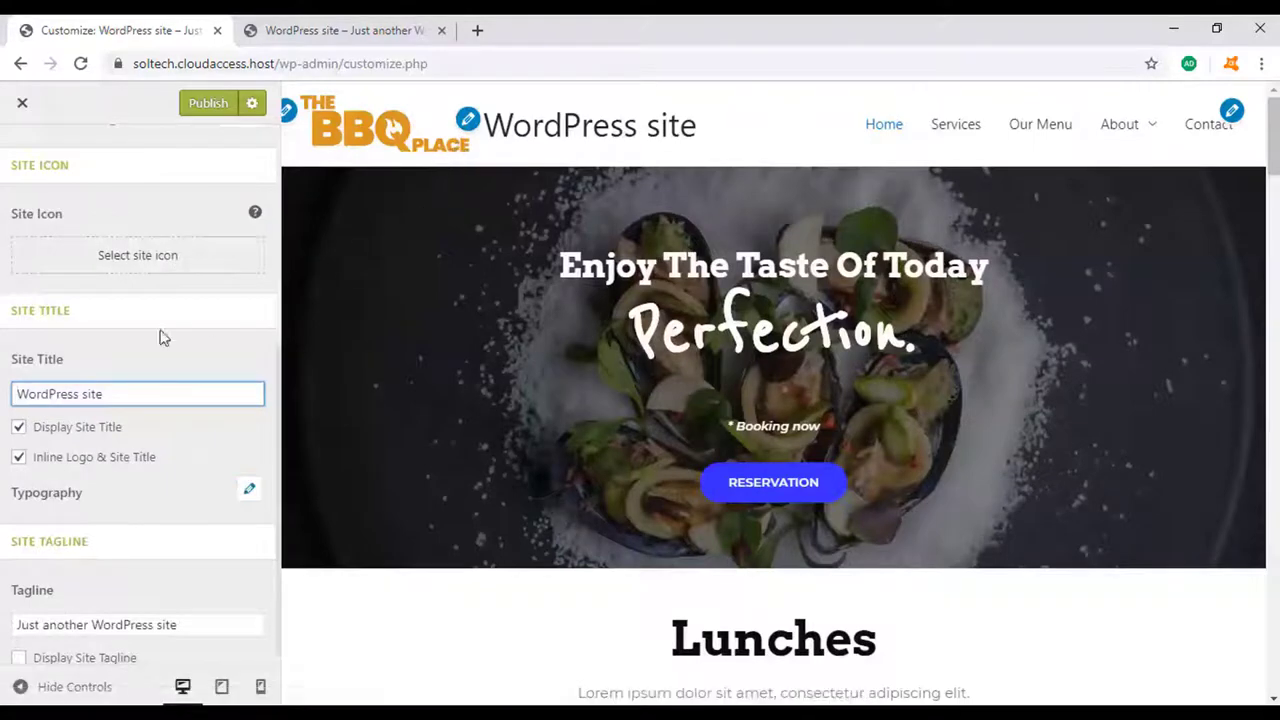
click(18, 428)
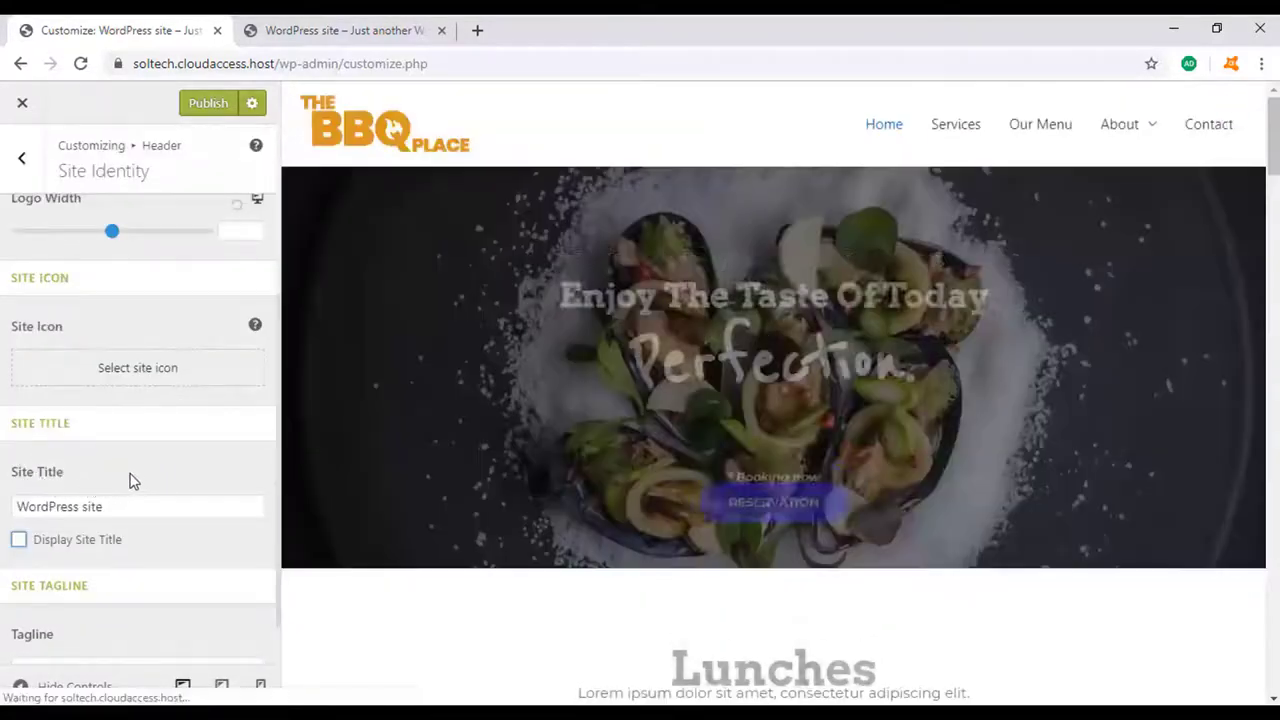
click(210, 112)
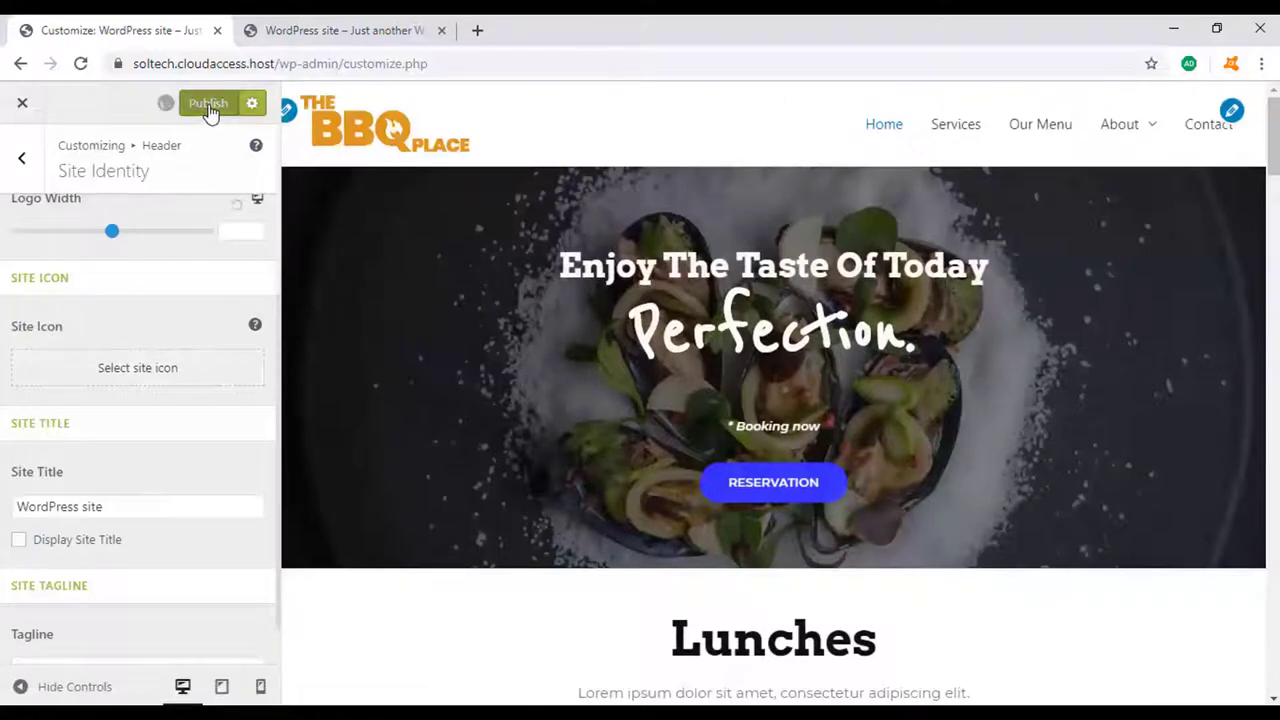